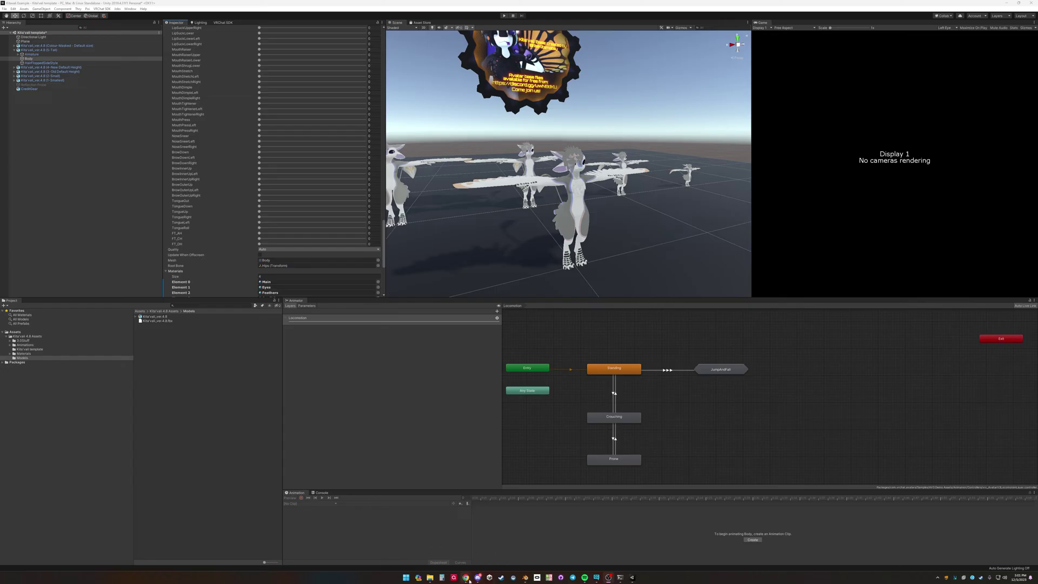
Bring the Chrome window with the VRCFaceTracking-Templates GitHub page in front of Unity.
{"action": "mouse_move", "coordinate": [465, 577]}
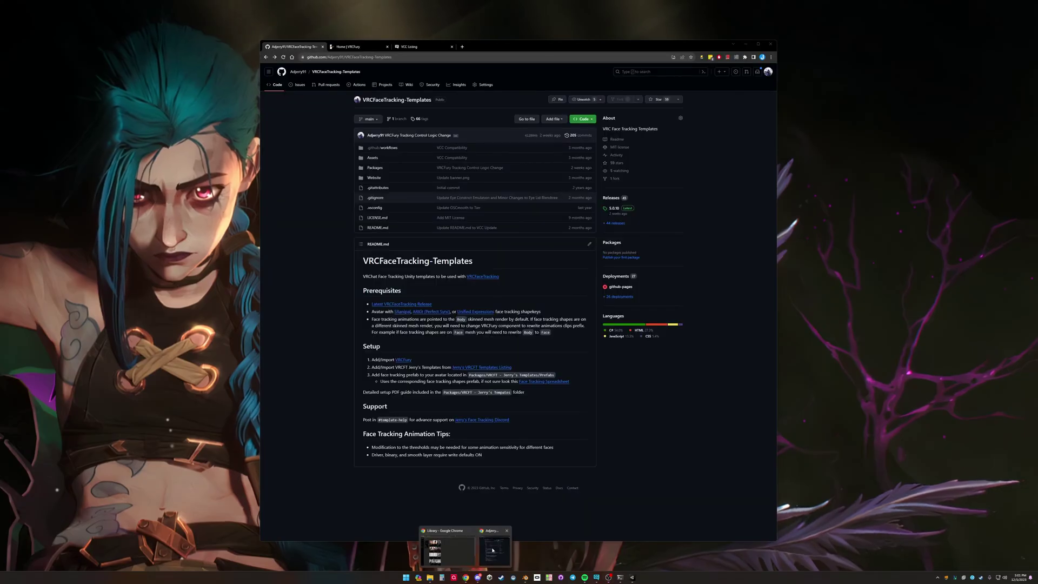
{"action": "left_click", "coordinate": [493, 550]}
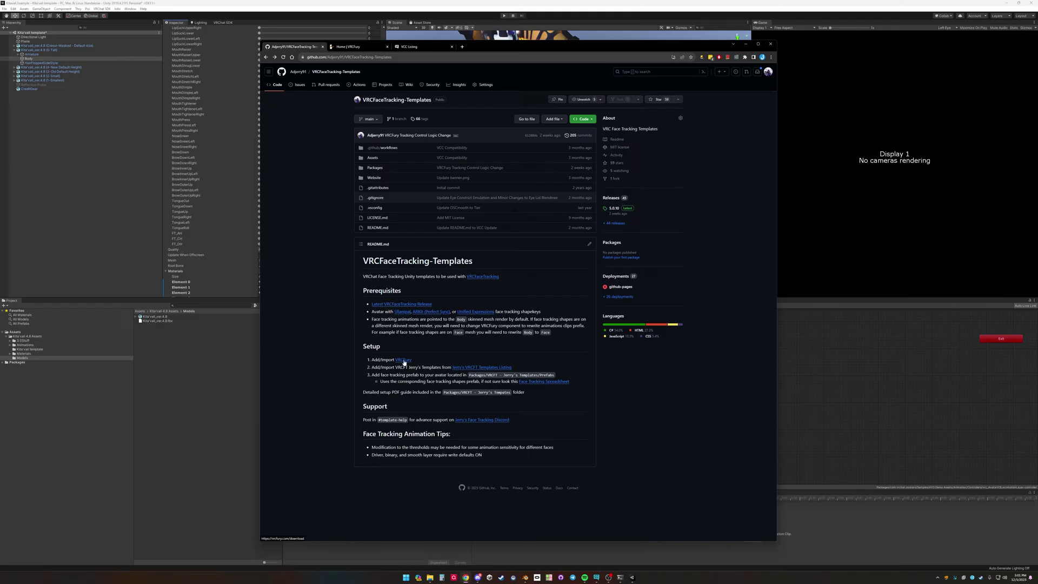
From the VRCFury tab's Download and Install page, request adding VRCFury to the Creator Companion.
{"action": "key", "text": "ctrl+Tab"}
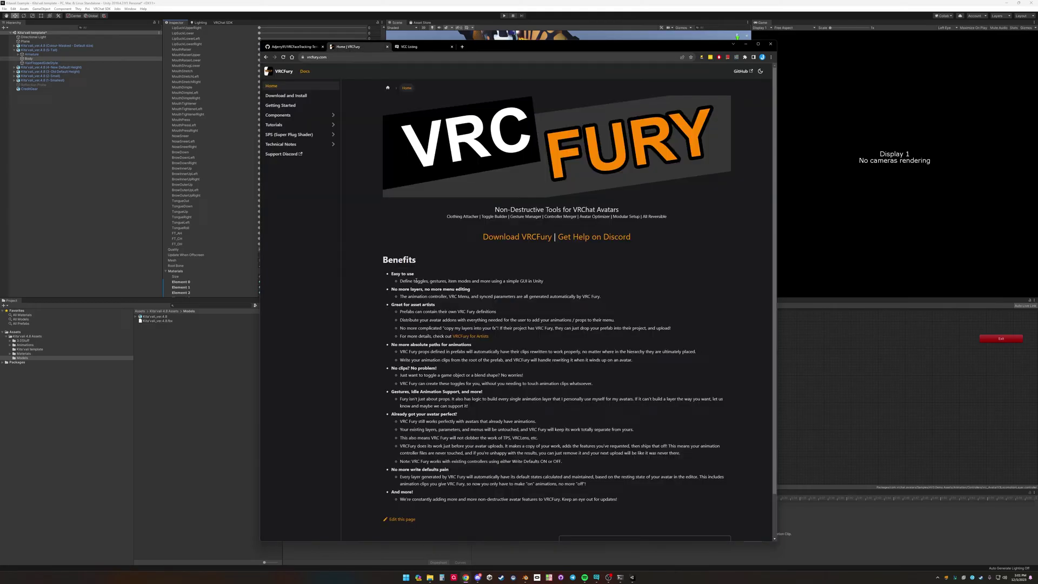
{"action": "left_click", "coordinate": [518, 238]}
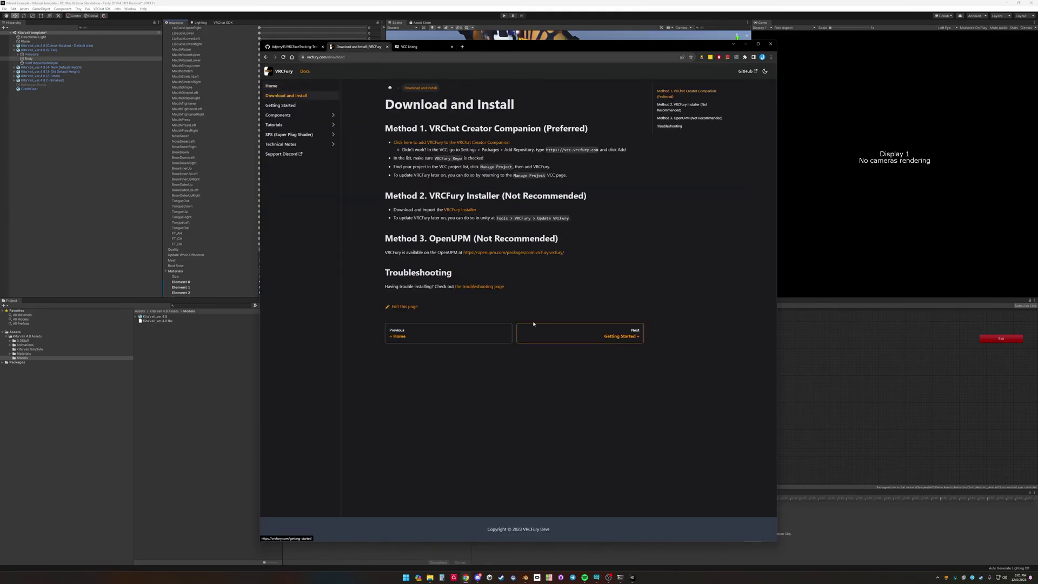
{"action": "left_click", "coordinate": [465, 143]}
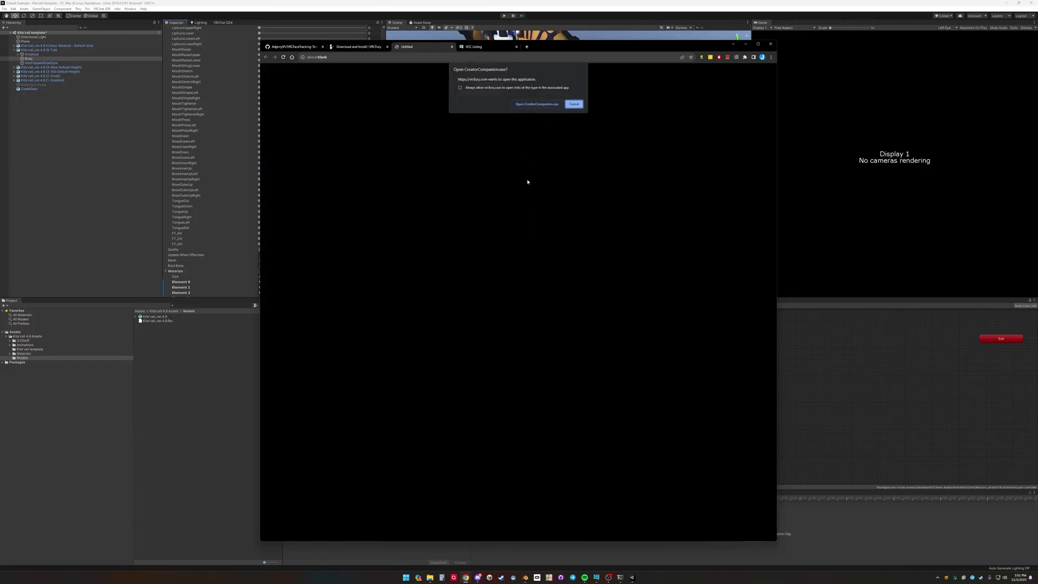
Launch Creator Companion, confirm adding the VRCFury repository, and cancel after it fails.
{"action": "left_click", "coordinate": [536, 105]}
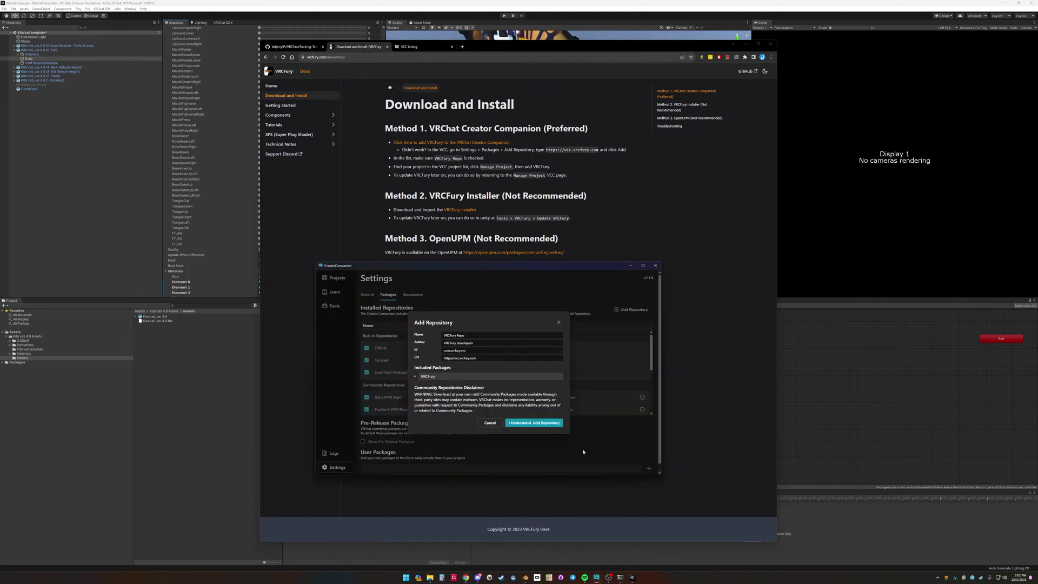
{"action": "left_click", "coordinate": [524, 422]}
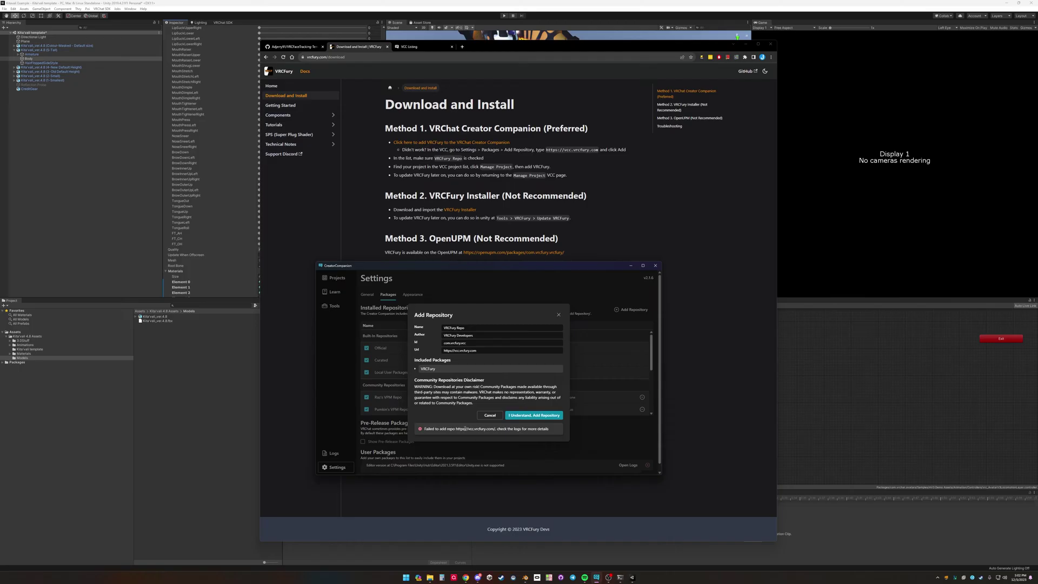
{"action": "left_click", "coordinate": [495, 415]}
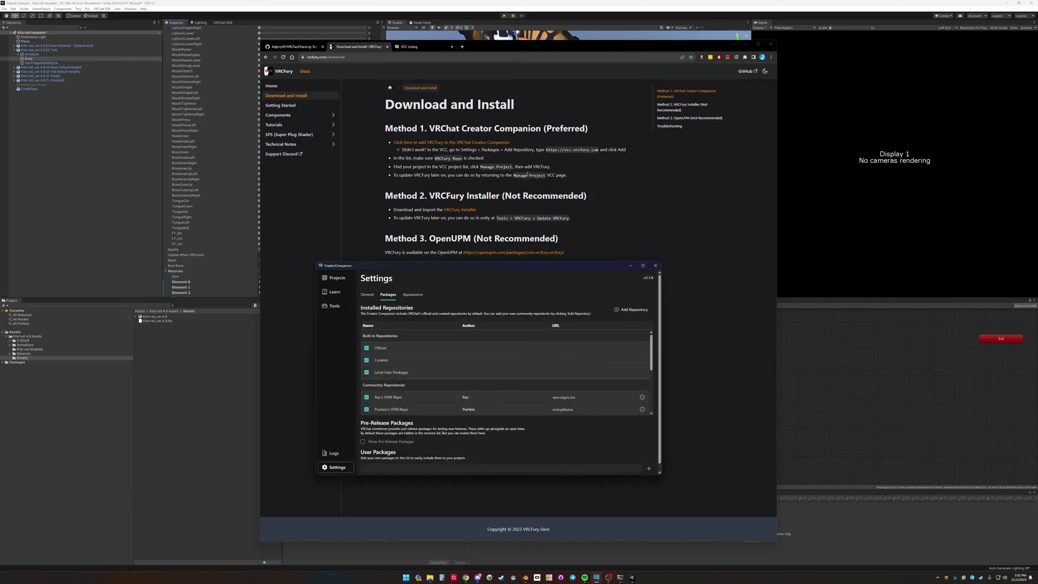
Open Jerry's VRCFT Templates Listing from the GitHub repo page and send it to VCC.
{"action": "left_click", "coordinate": [632, 265]}
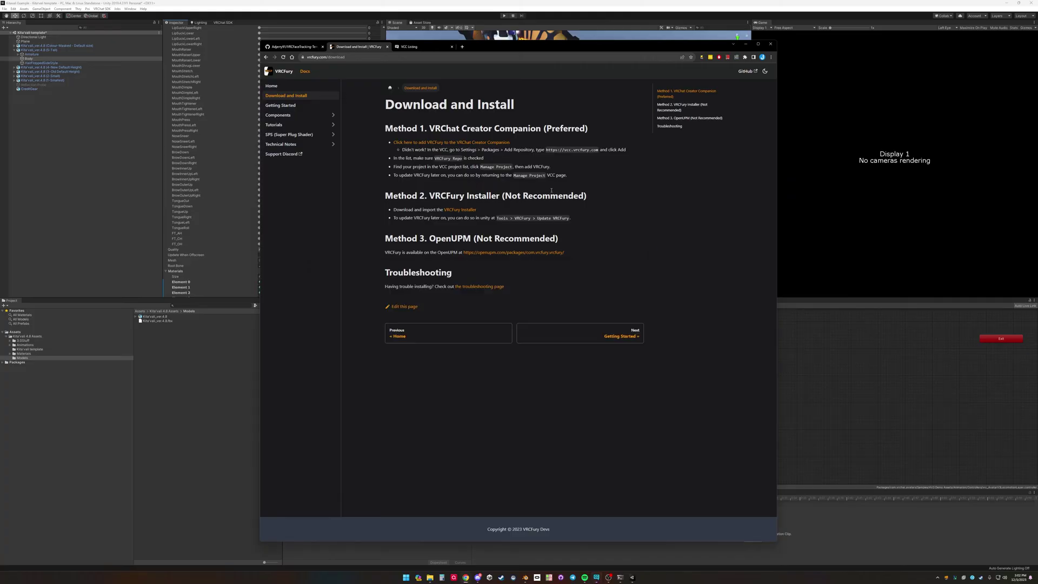
{"action": "left_click", "coordinate": [292, 47]}
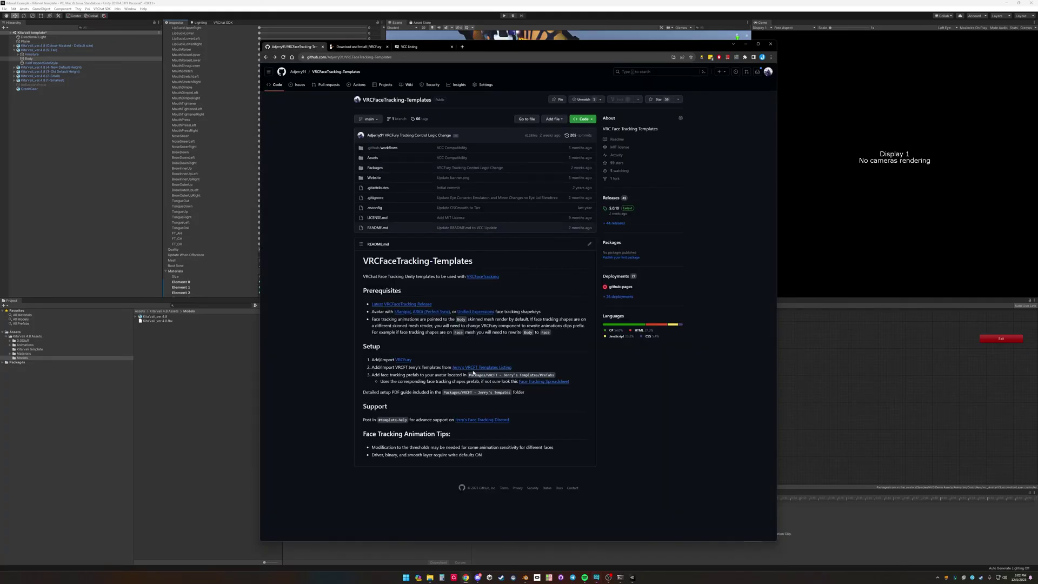
{"action": "left_click", "coordinate": [477, 368]}
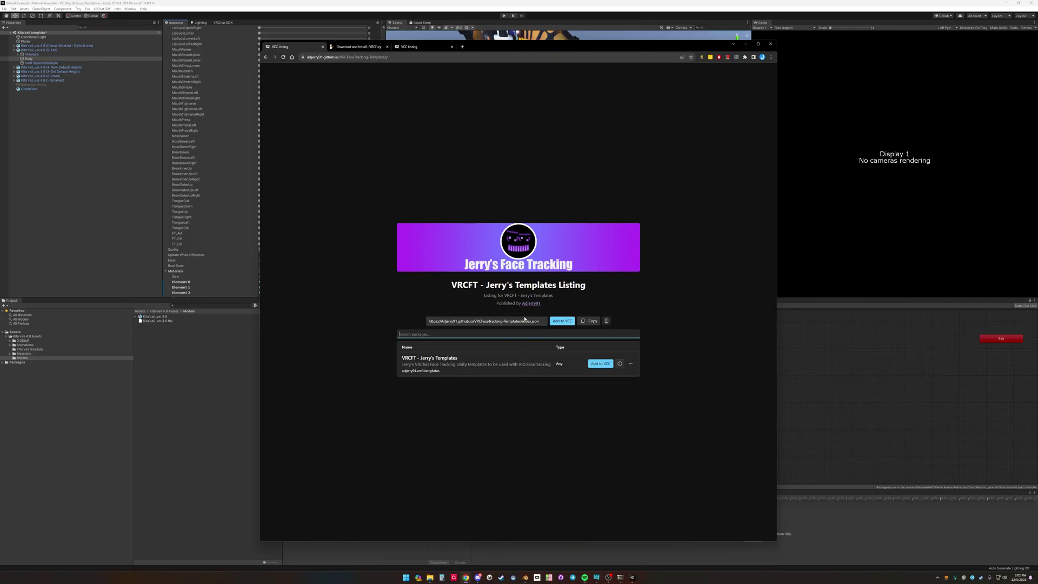
{"action": "left_click", "coordinate": [600, 363]}
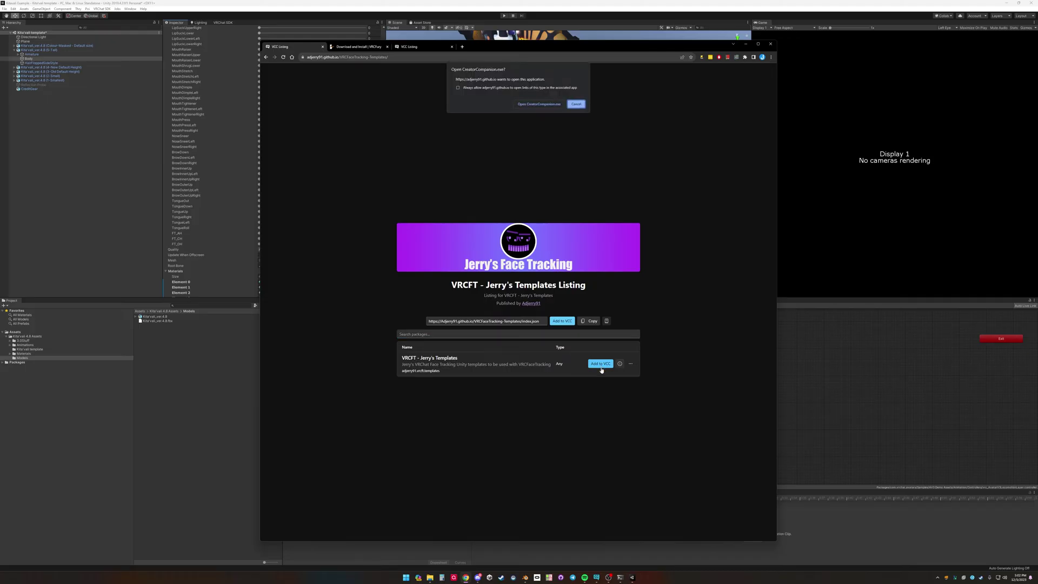
Confirm adding Jerry's Templates repository, then close the dialog after the 'already have a repo' error.
{"action": "left_click", "coordinate": [539, 102]}
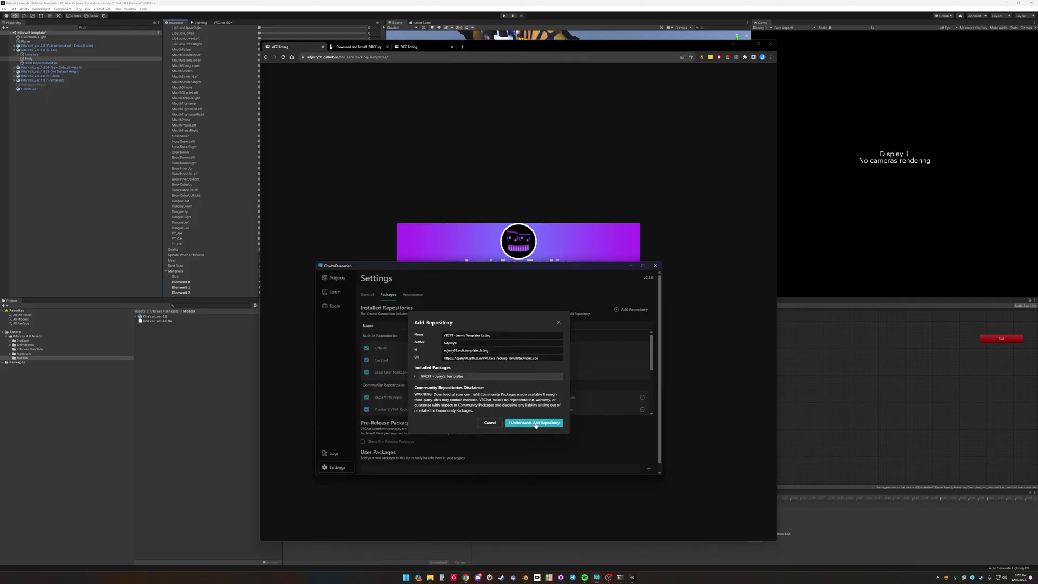
{"action": "left_click", "coordinate": [536, 425]}
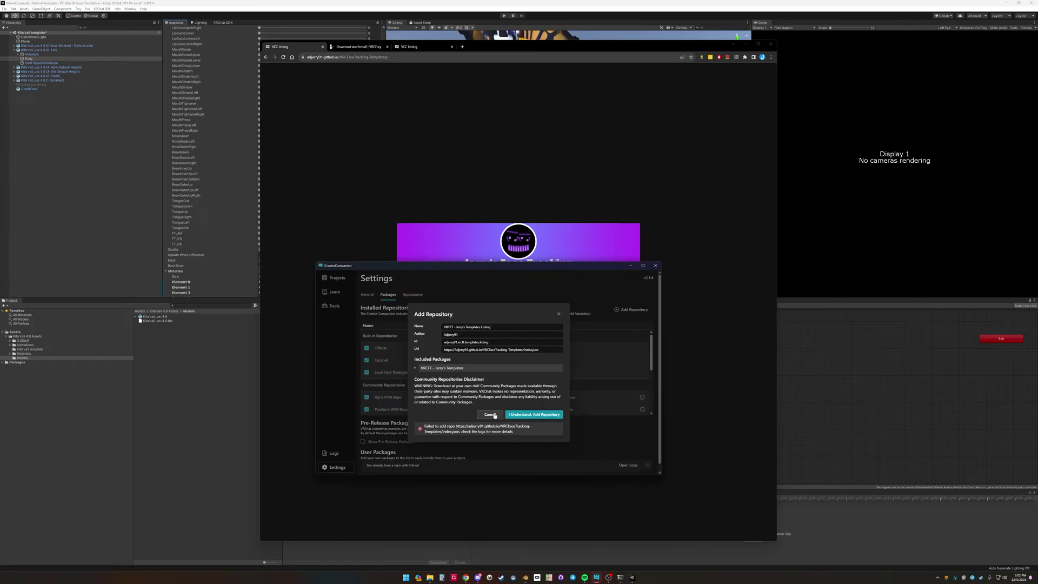
{"action": "left_click", "coordinate": [558, 313]}
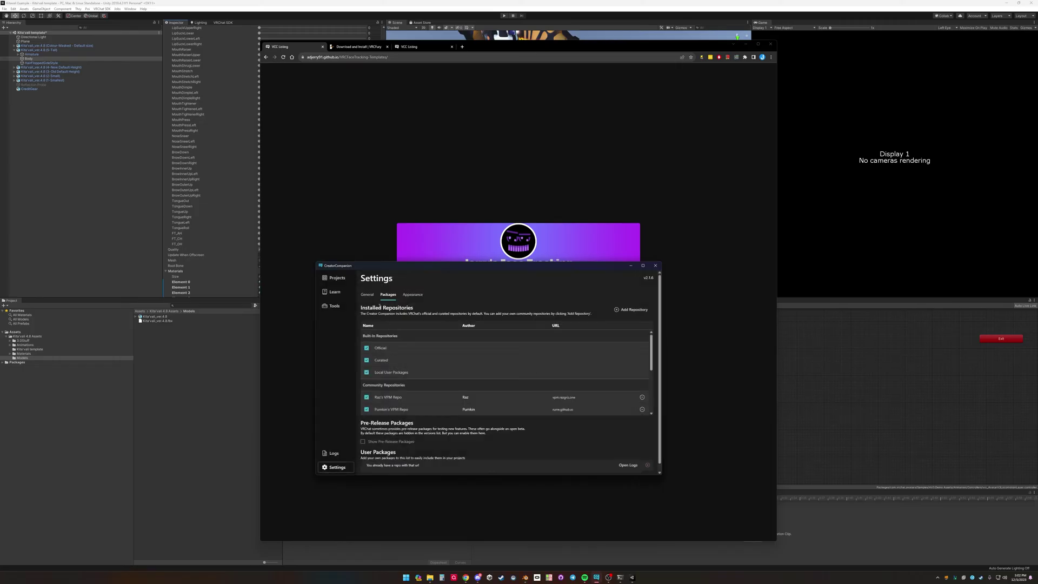
In Kitavali Example's Manage Packages, add VRCFury and VRCFT - Jerry's Templates.
{"action": "left_click", "coordinate": [336, 278]}
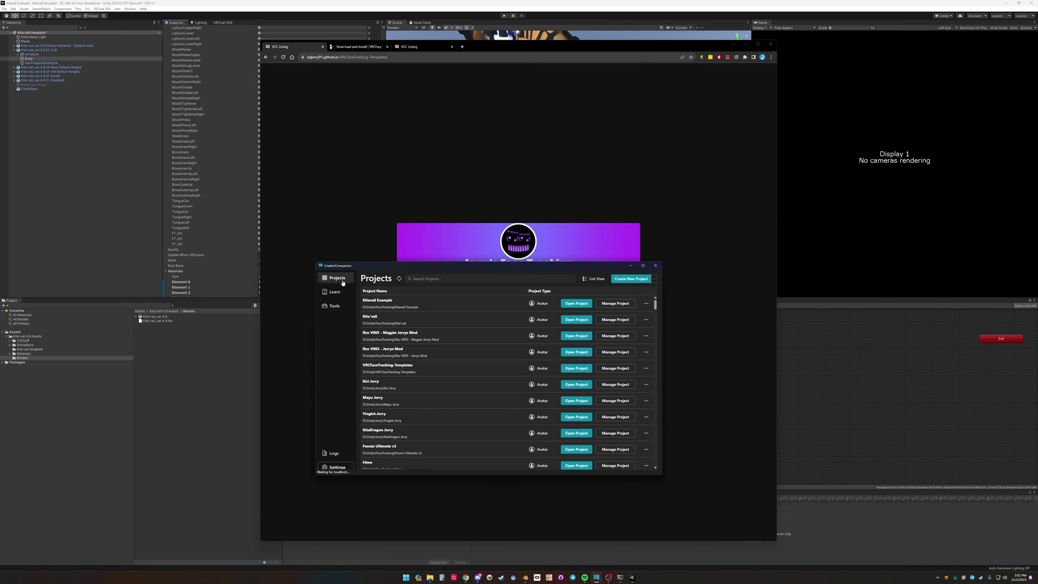
{"action": "left_click", "coordinate": [615, 303]}
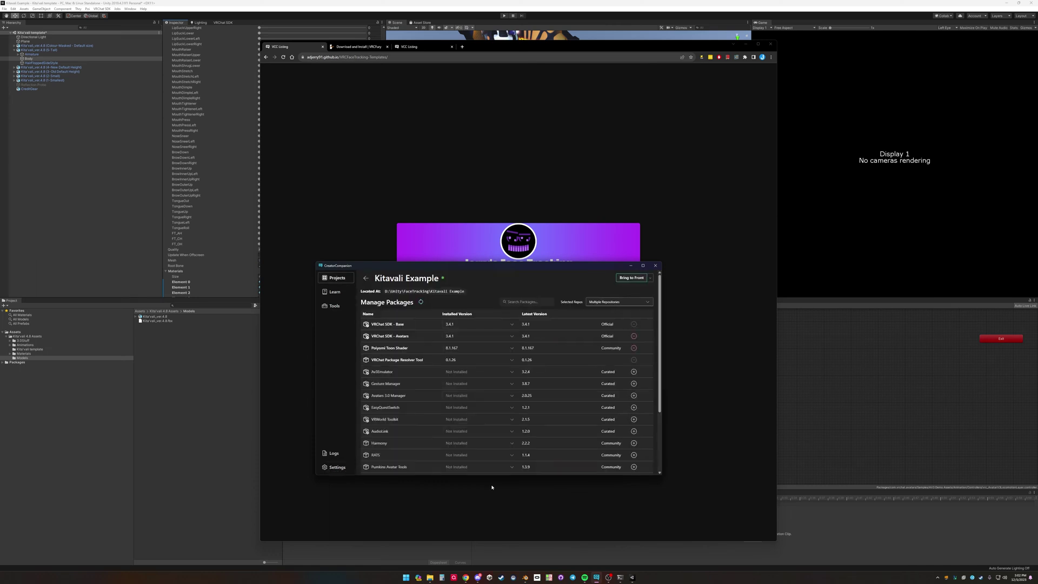
{"action": "scroll", "coordinate": [447, 424], "scroll_direction": "down", "scroll_amount": 3}
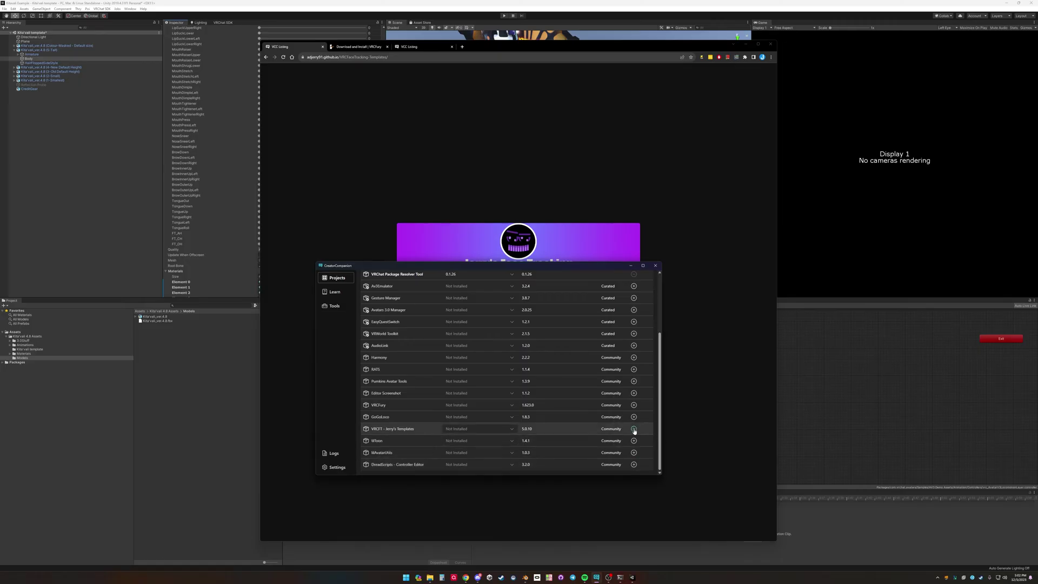
{"action": "left_click", "coordinate": [633, 405]}
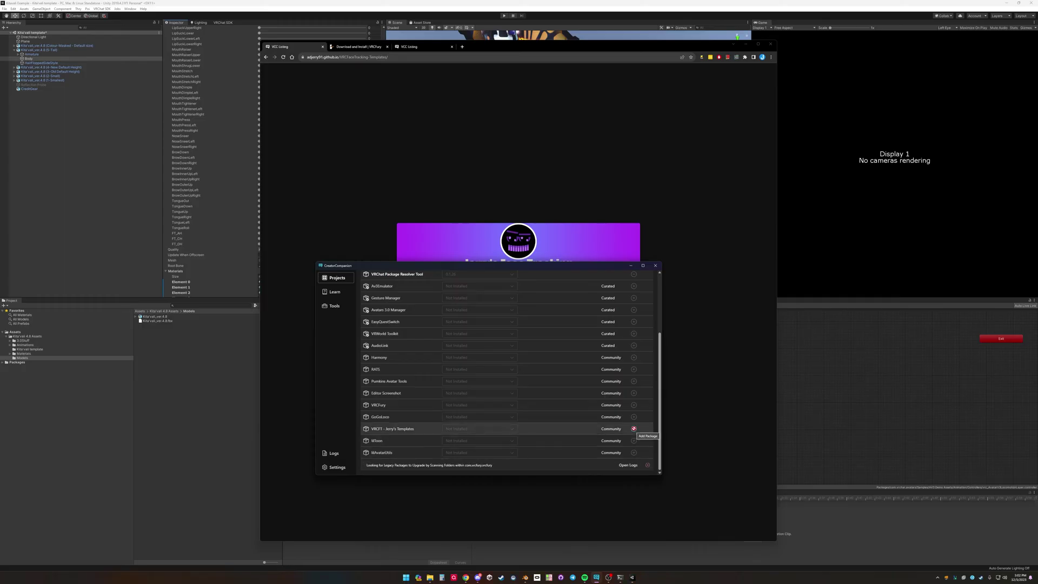
{"action": "scroll", "coordinate": [408, 359], "scroll_direction": "up", "scroll_amount": 2}
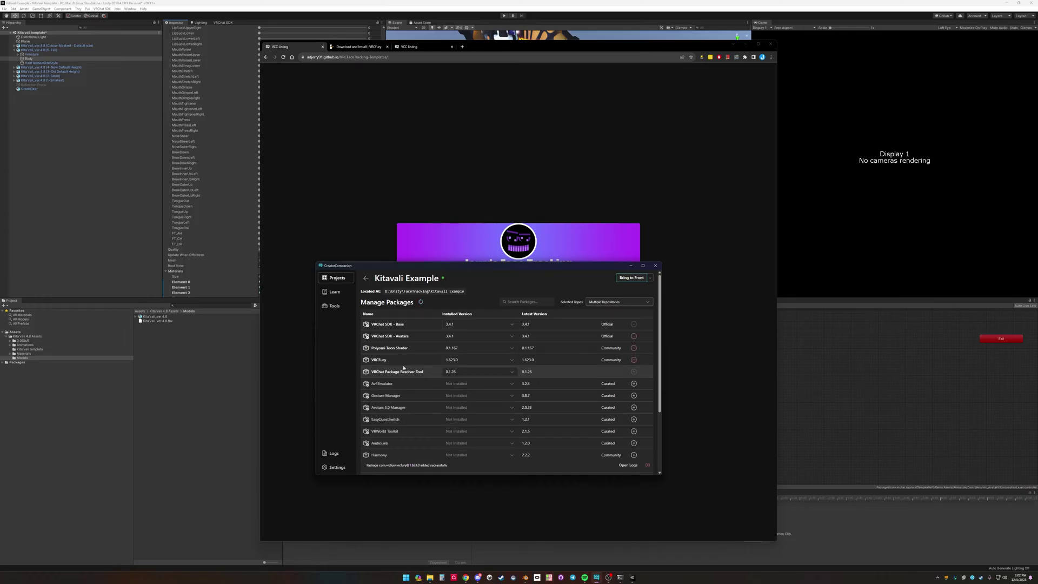
{"action": "scroll", "coordinate": [407, 381], "scroll_direction": "down", "scroll_amount": 3}
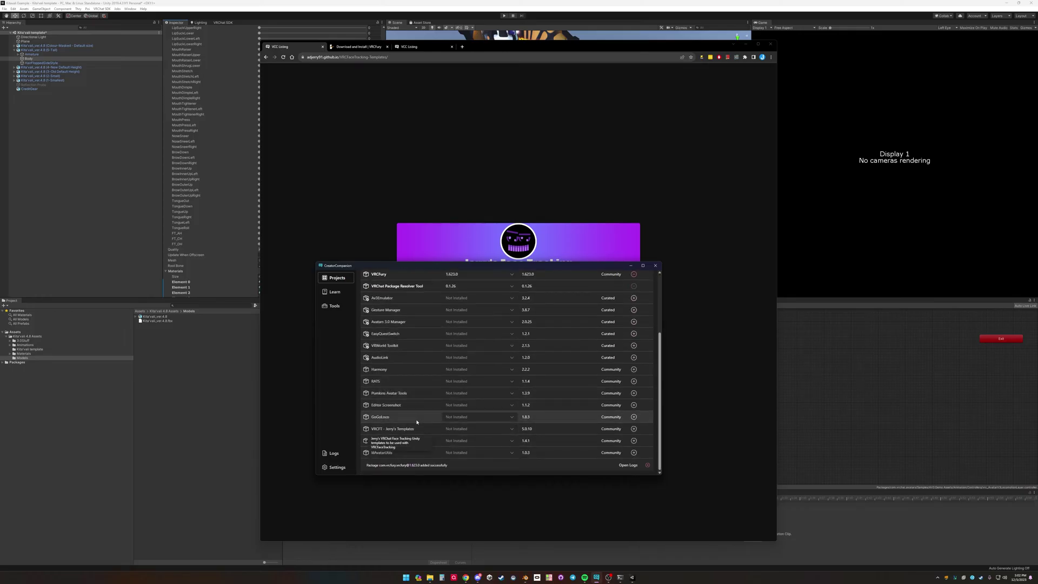
{"action": "left_click", "coordinate": [634, 429]}
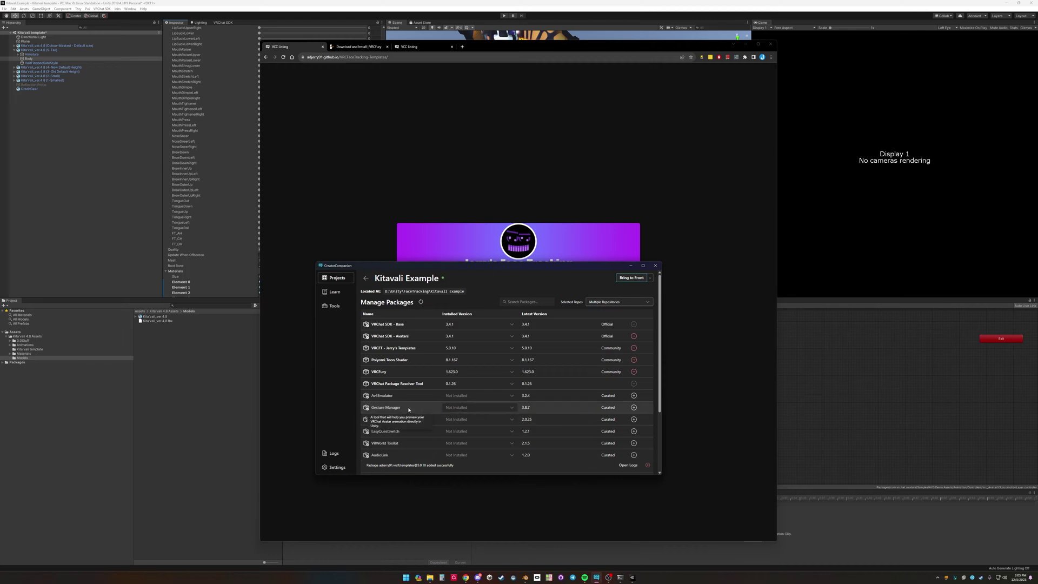
Add the Av3Emulator and Gesture Manager packages to Kitavali Example, then return to Chrome.
{"action": "left_click", "coordinate": [634, 396]}
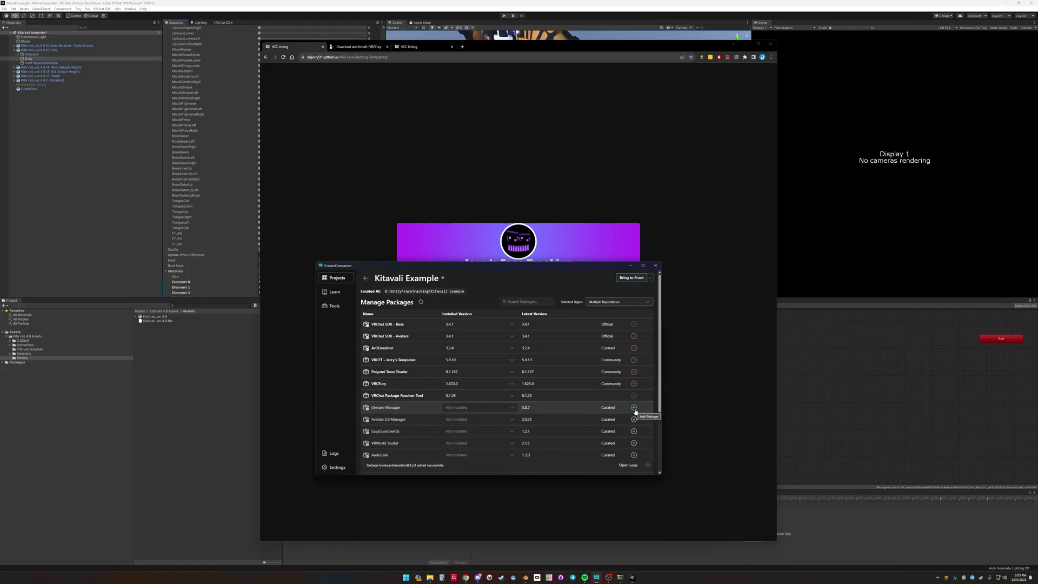
{"action": "left_click", "coordinate": [634, 408]}
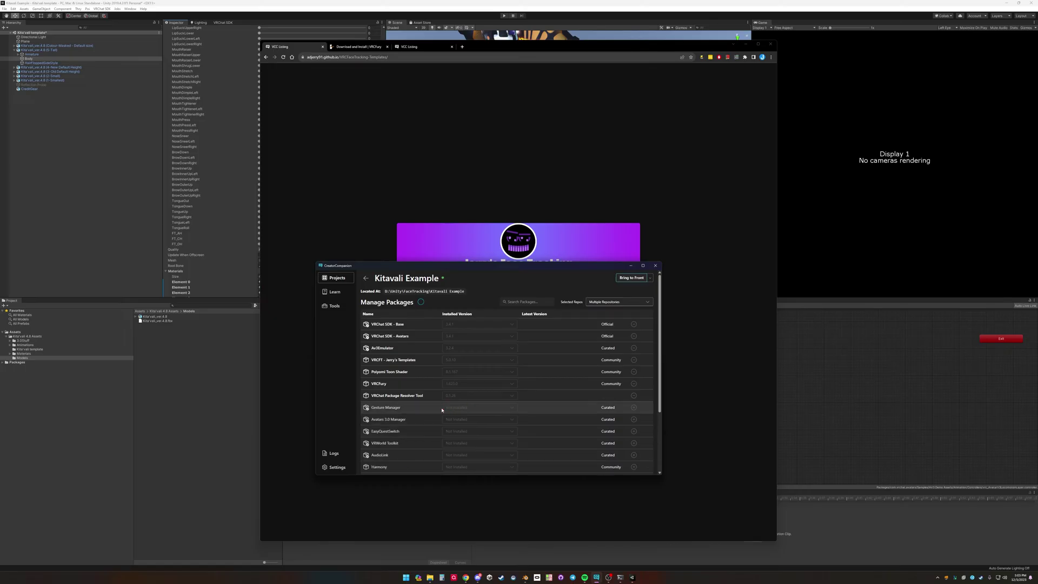
{"action": "left_click", "coordinate": [293, 48]}
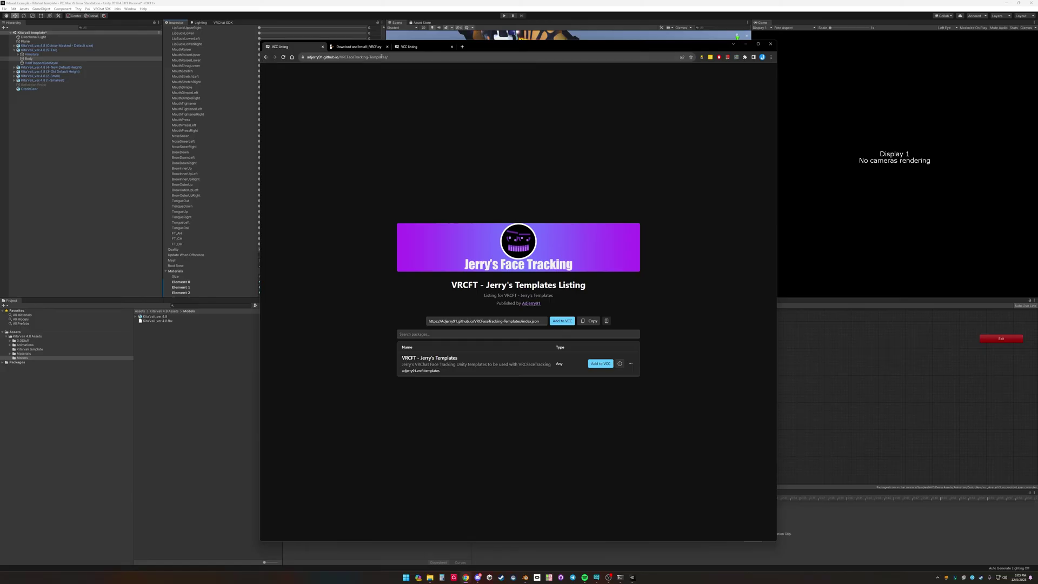
Go back to the VRCFaceTracking-Templates repository page and minimize Chrome.
{"action": "left_click", "coordinate": [266, 57]}
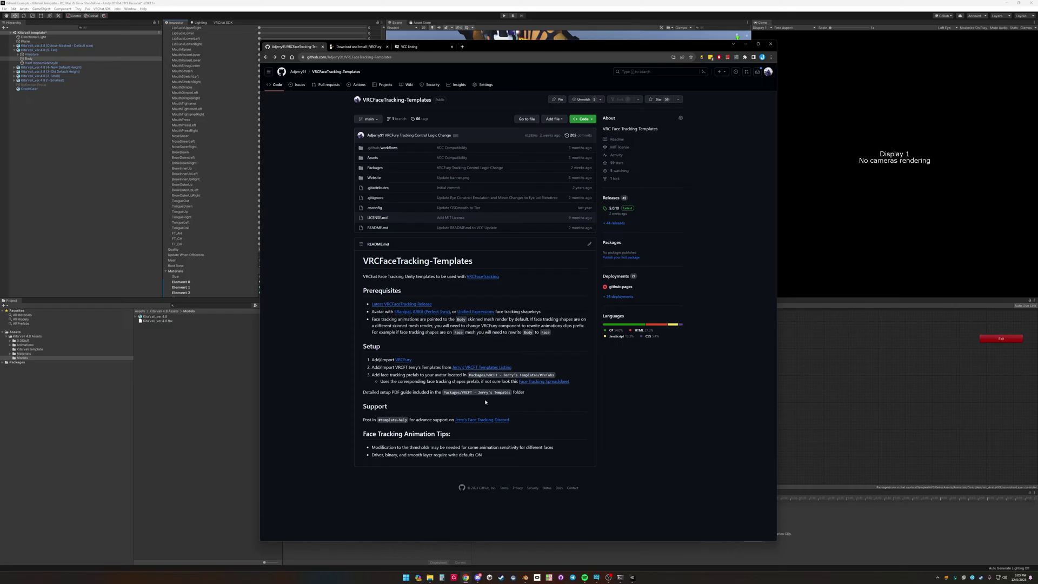
{"action": "left_click", "coordinate": [745, 44]}
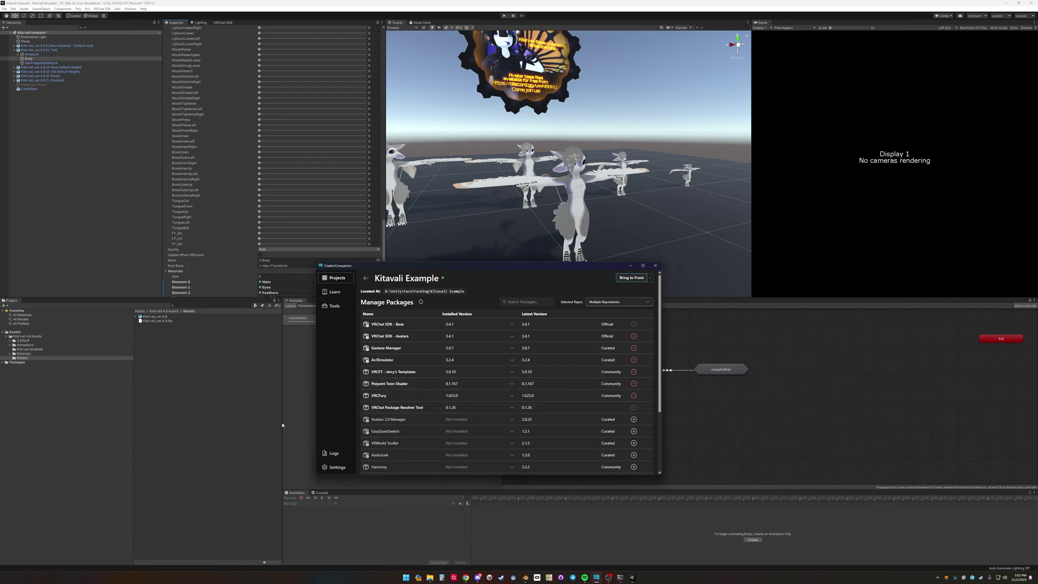
In Unity's Project window, expand Packages > VRCFT - Jerry's Templates and open its Prefabs folder.
{"action": "left_click", "coordinate": [240, 455]}
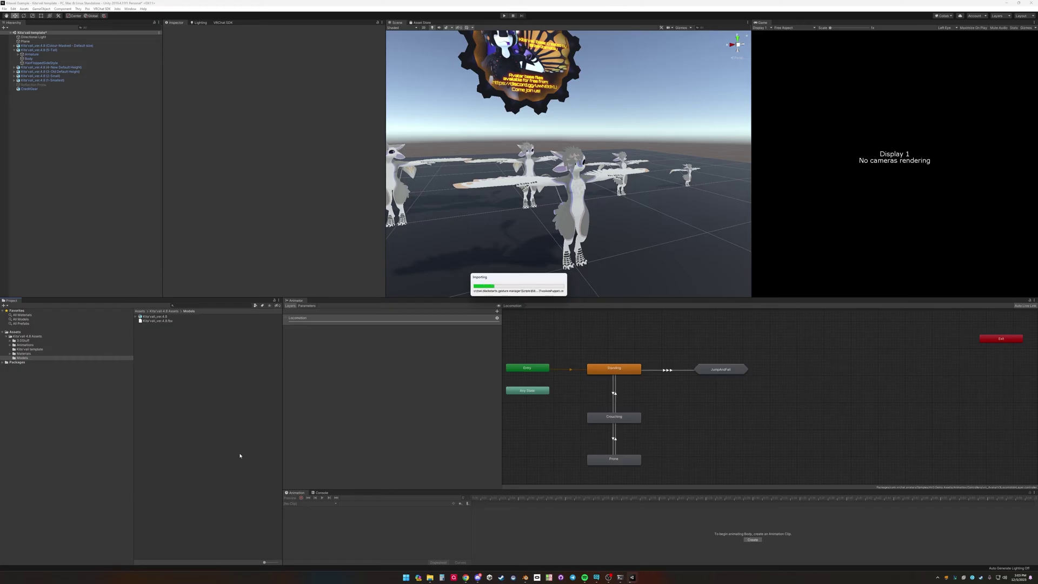
{"action": "left_click", "coordinate": [14, 363]}
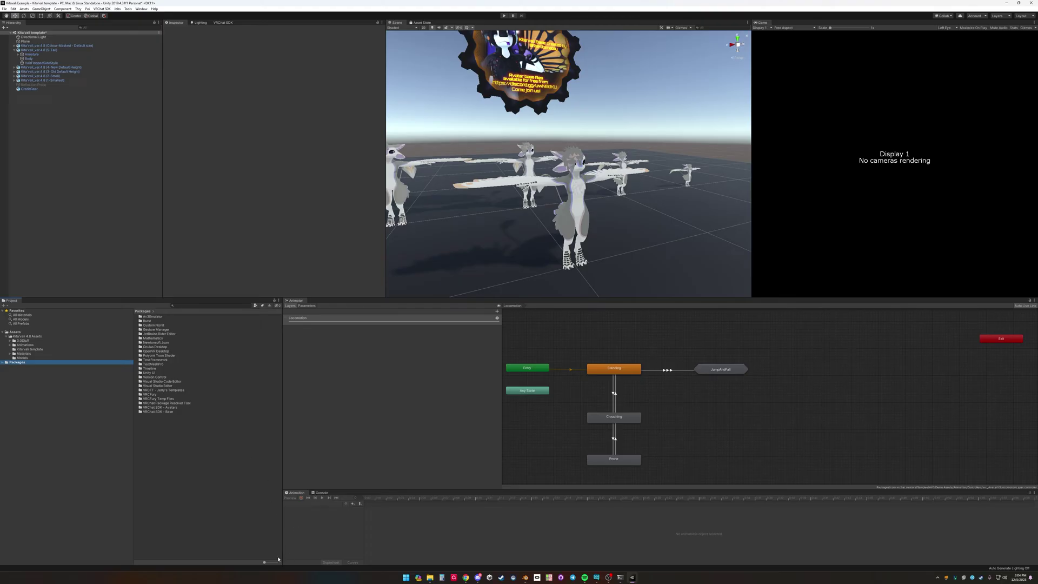
{"action": "mouse_move", "coordinate": [264, 562]}
{"action": "left_mouse_down"}
{"action": "mouse_move", "coordinate": [278, 562]}
{"action": "mouse_move", "coordinate": [258, 558]}
{"action": "left_mouse_up"}
{"action": "left_click", "coordinate": [3, 363]}
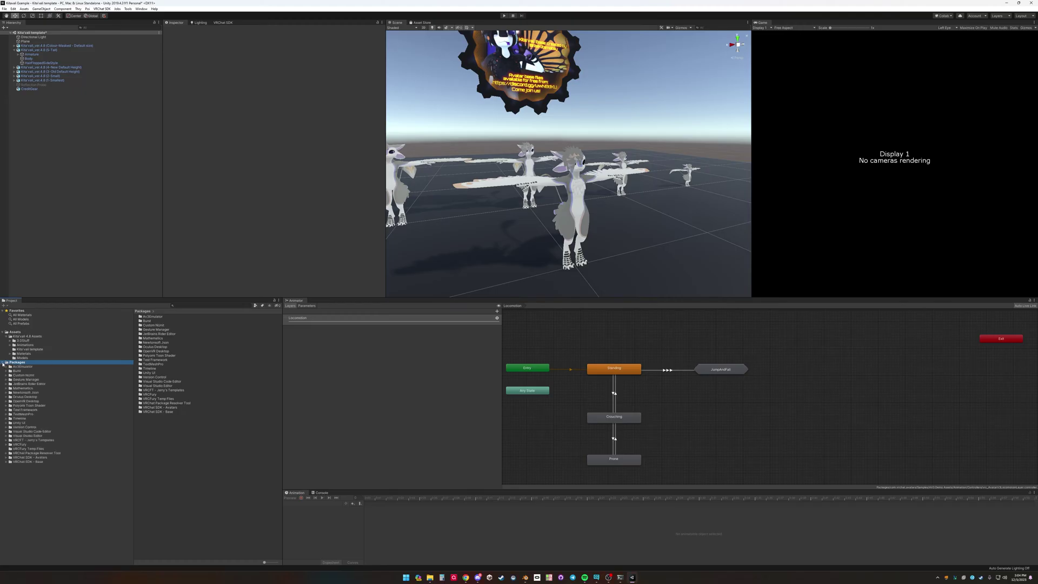
{"action": "left_click", "coordinate": [7, 440]}
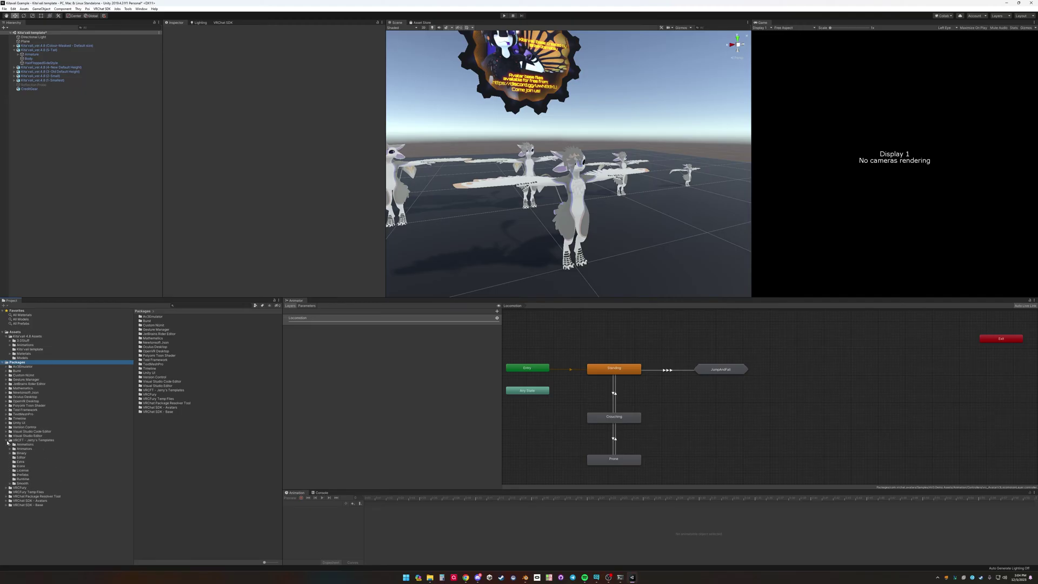
{"action": "left_click", "coordinate": [21, 475]}
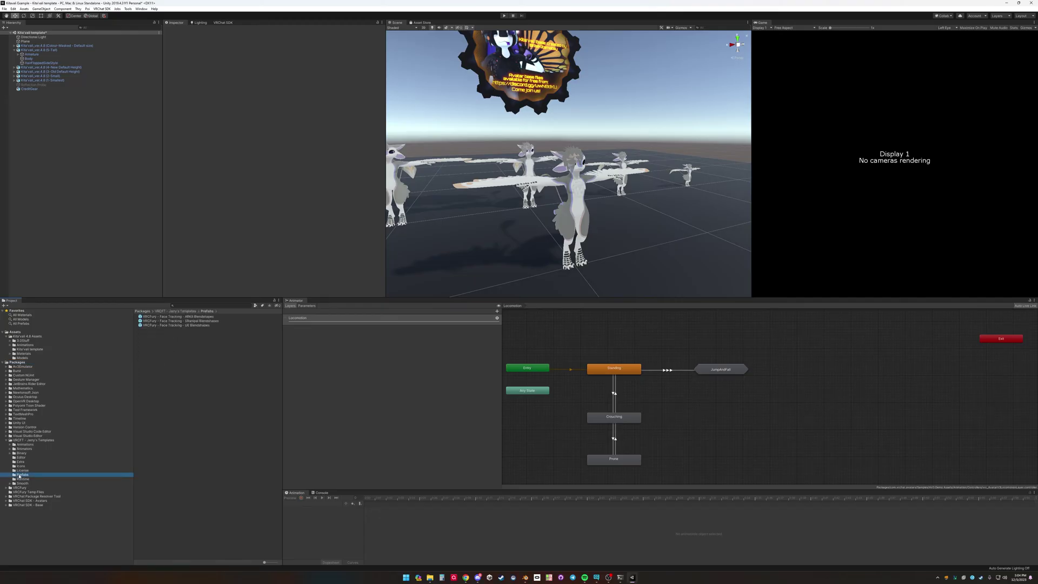
Compare the SRanipal and UE Blendshapes face-tracking prefabs' VRCFury settings in the Inspector.
{"action": "left_click", "coordinate": [197, 320]}
{"action": "left_click", "coordinate": [186, 326]}
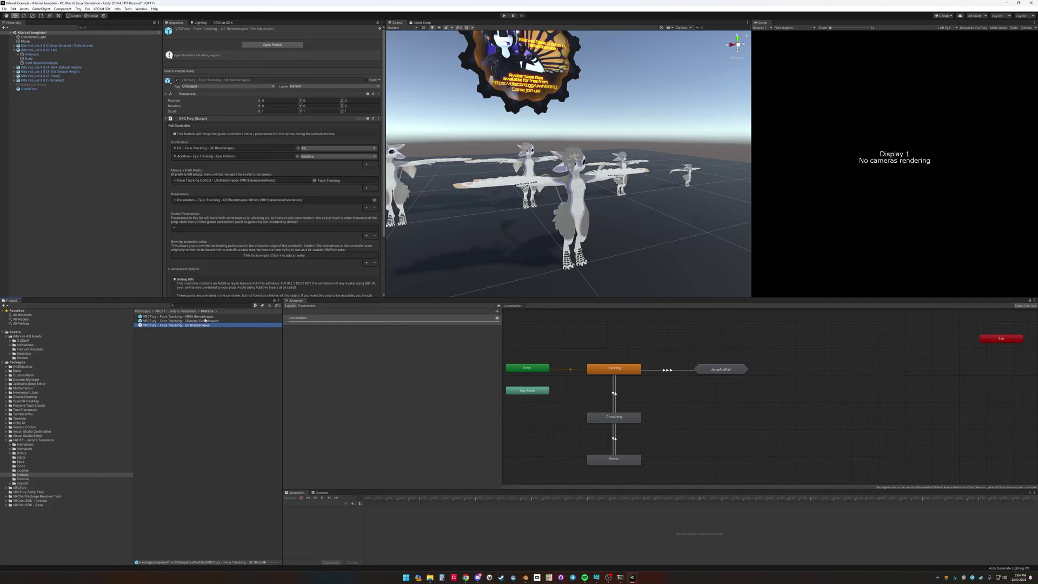
{"action": "left_click", "coordinate": [204, 320]}
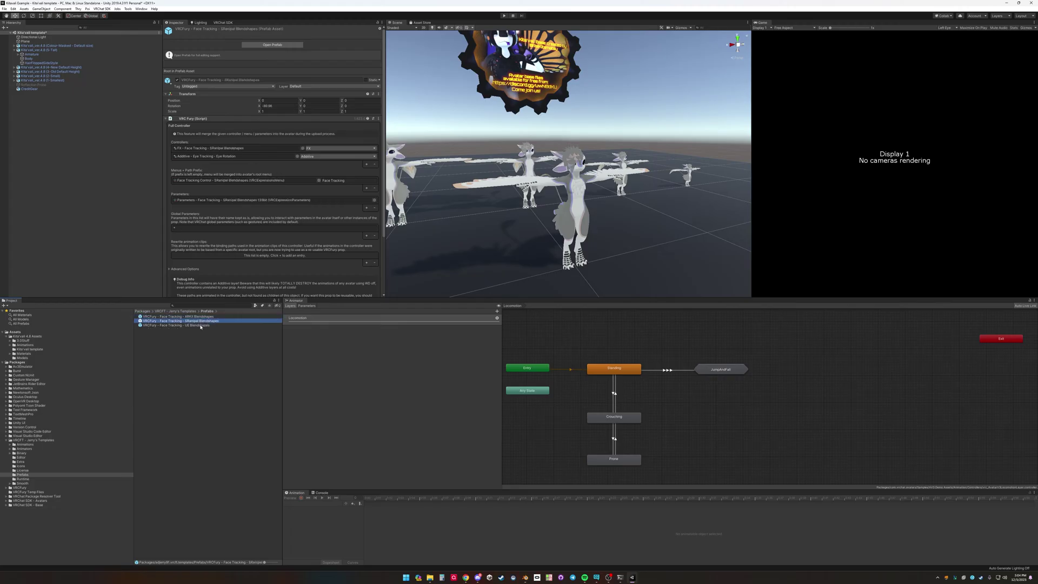
{"action": "left_click", "coordinate": [201, 325]}
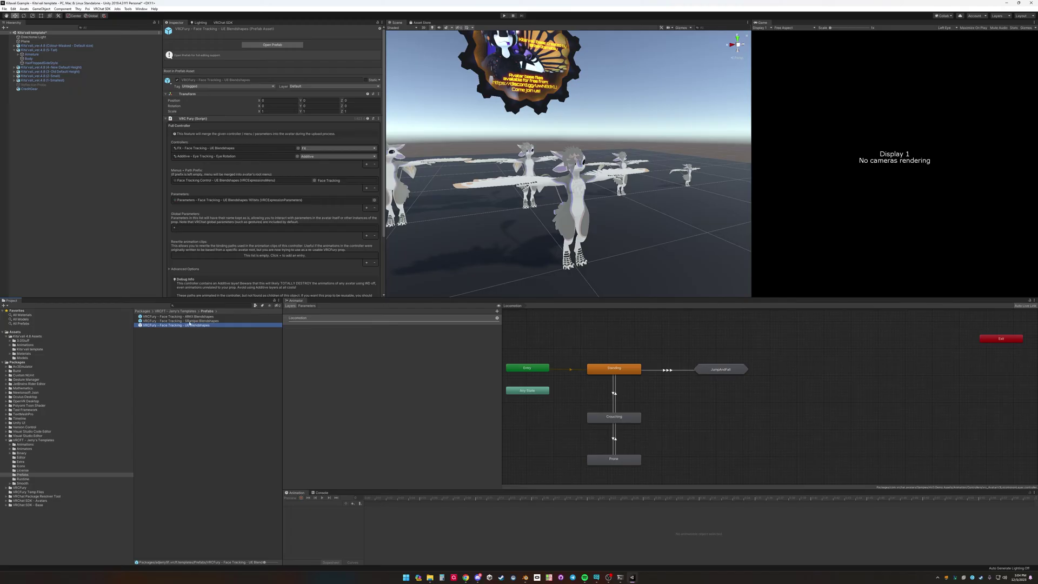
Select the avatar's Body mesh and review its Skinned Mesh Renderer blendshape names.
{"action": "left_click", "coordinate": [33, 58]}
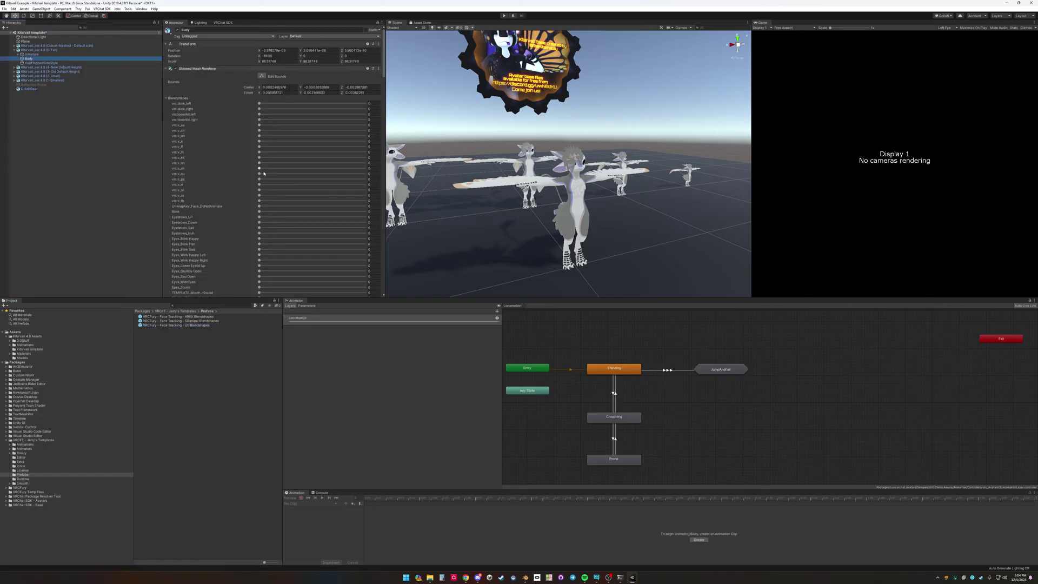
{"action": "scroll", "coordinate": [237, 223], "scroll_direction": "down", "scroll_amount": 5}
{"action": "scroll", "coordinate": [238, 223], "scroll_direction": "down", "scroll_amount": 10}
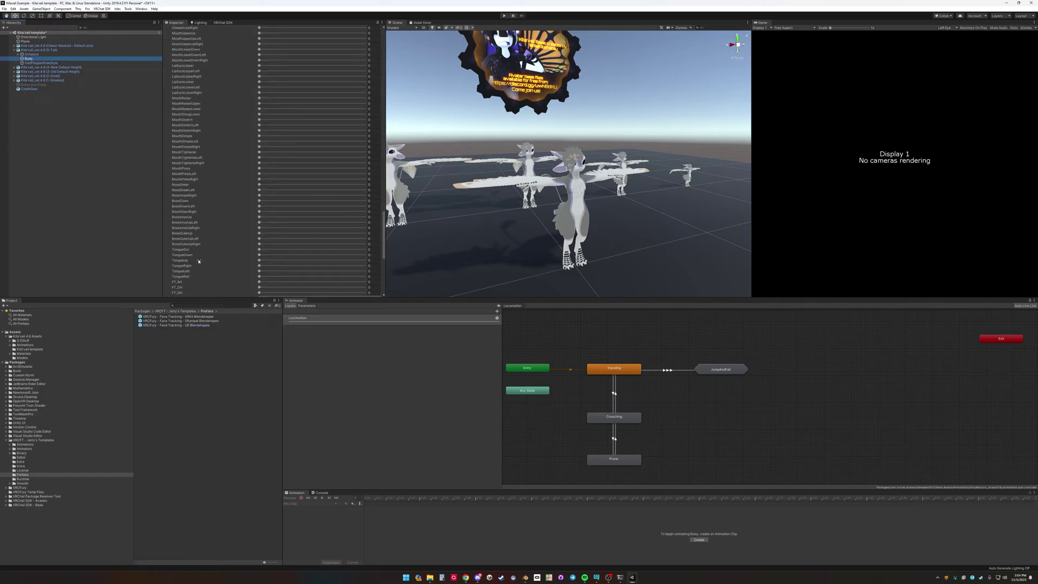
{"action": "scroll", "coordinate": [192, 188], "scroll_direction": "up", "scroll_amount": 8}
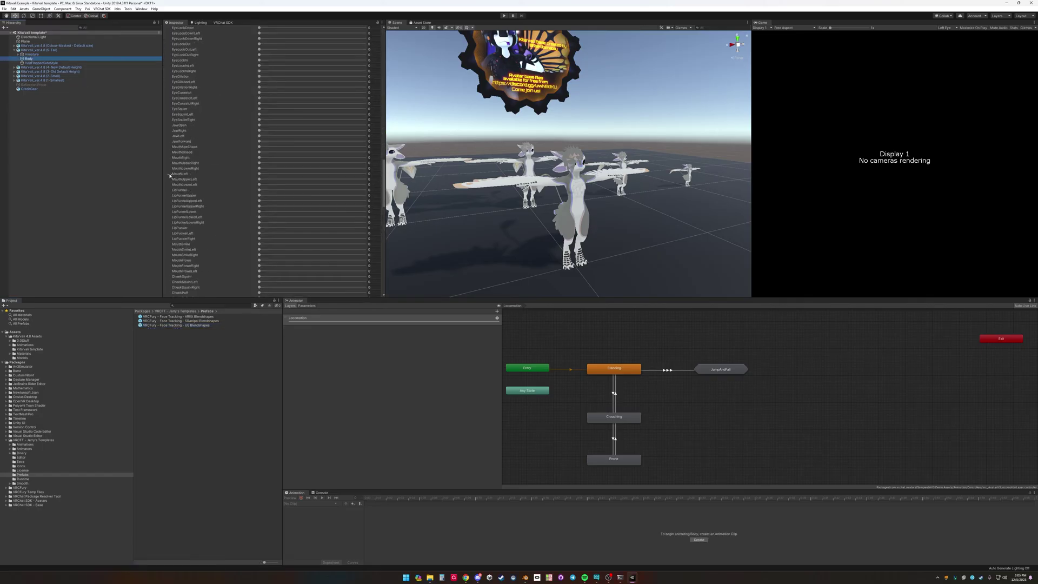
Place the UE Blendshapes prefab under the Colour-Masked avatar and deactivate the 5-Tall and other three sizes.
{"action": "left_click", "coordinate": [162, 325]}
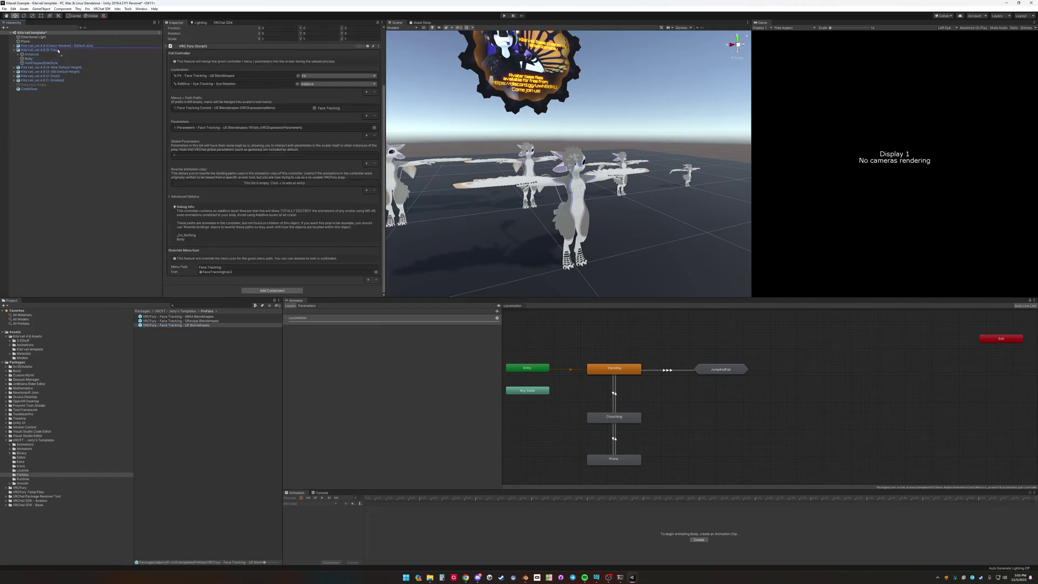
{"action": "left_click_drag", "start_coordinate": [58, 51], "coordinate": [73, 47]}
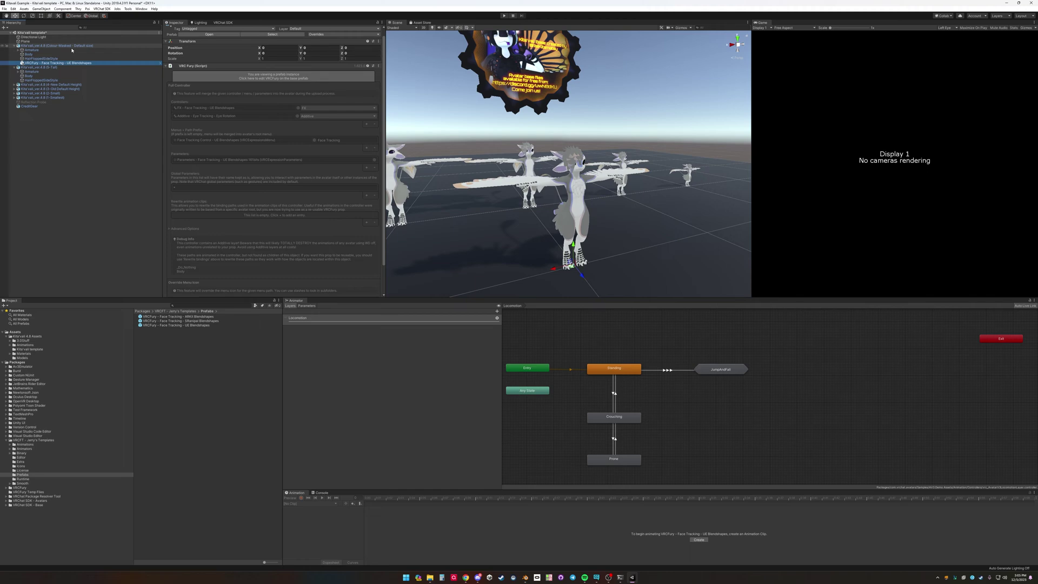
{"action": "left_click", "coordinate": [14, 67]}
{"action": "left_click", "coordinate": [26, 68]}
{"action": "left_click", "coordinate": [33, 84], "text": "shift"}
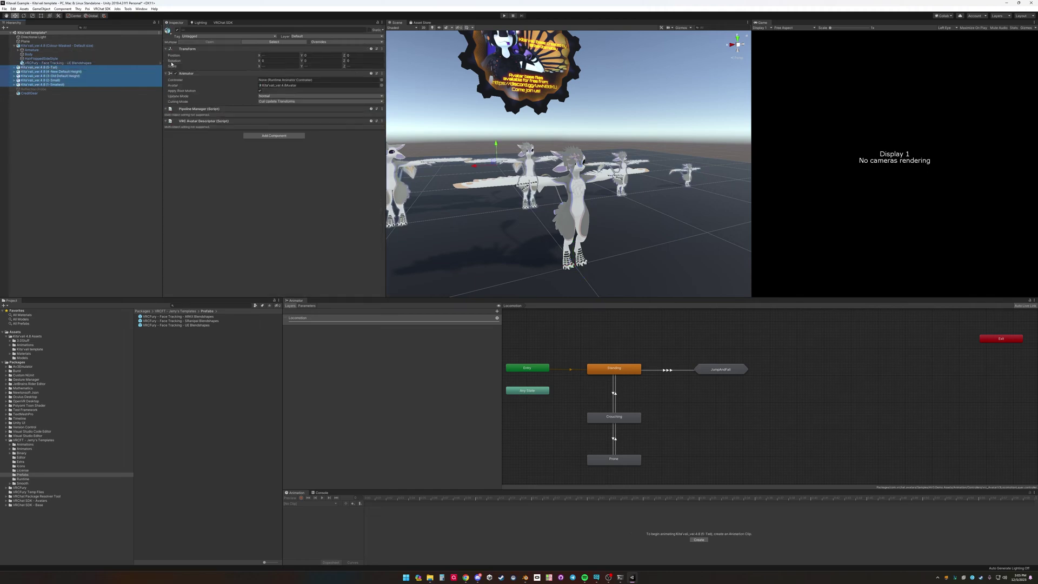
{"action": "left_click", "coordinate": [175, 30]}
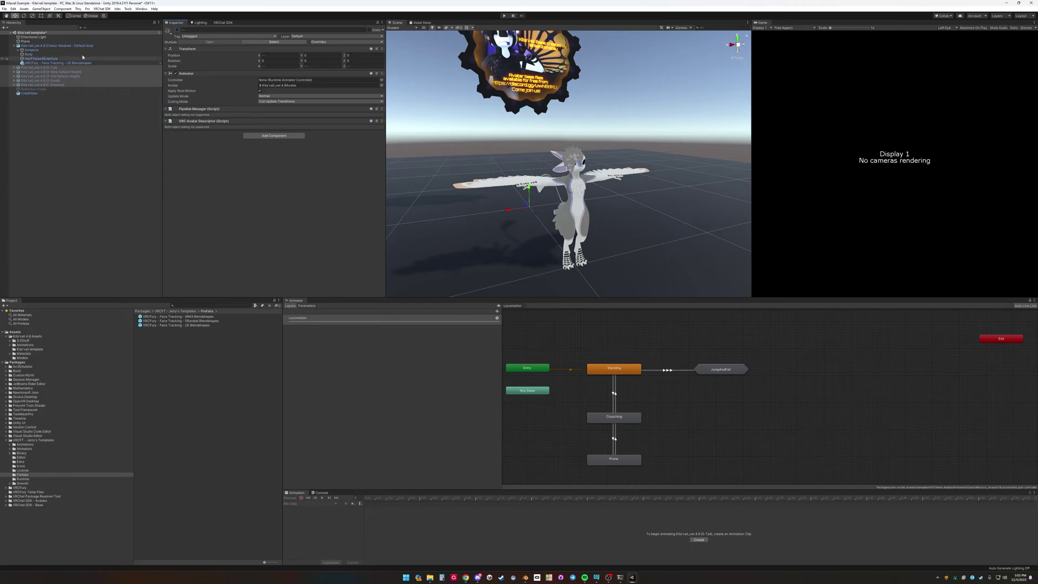
{"action": "left_click", "coordinate": [59, 45]}
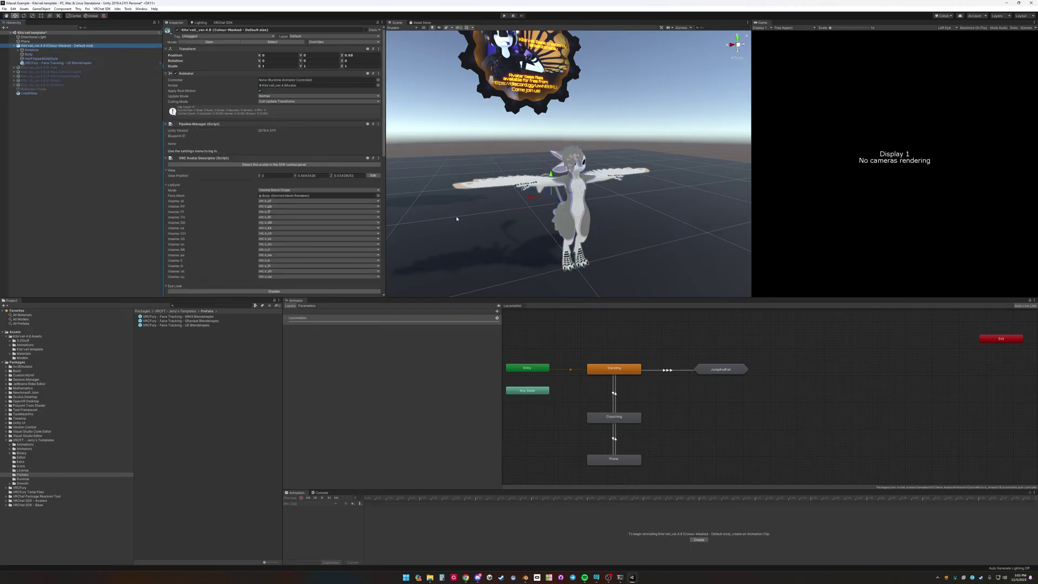
Select the added face-tracking prefab object and look over its components.
{"action": "left_click", "coordinate": [65, 62]}
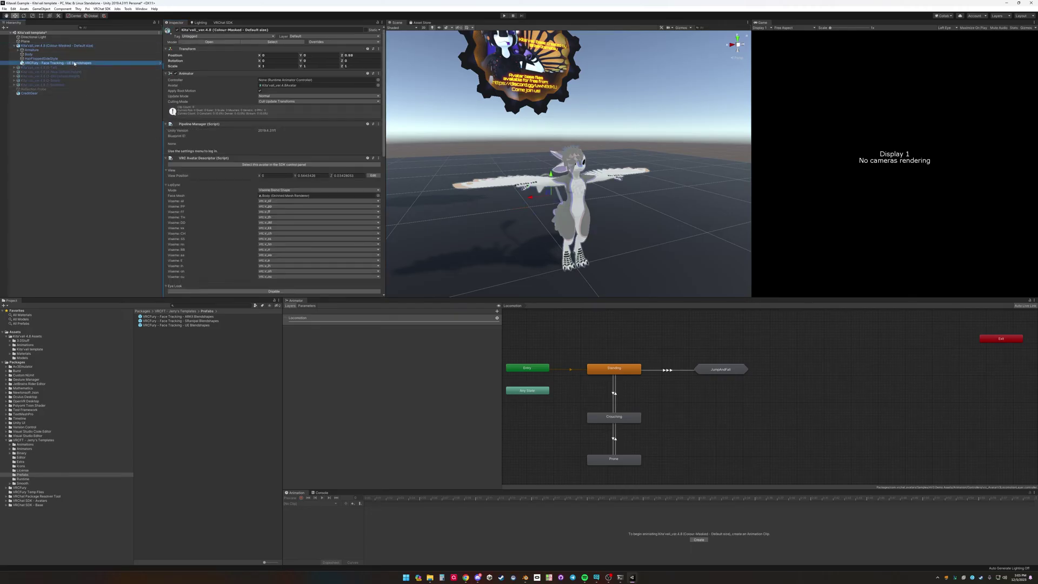
{"action": "scroll", "coordinate": [586, 269], "scroll_direction": "down", "scroll_amount": 3}
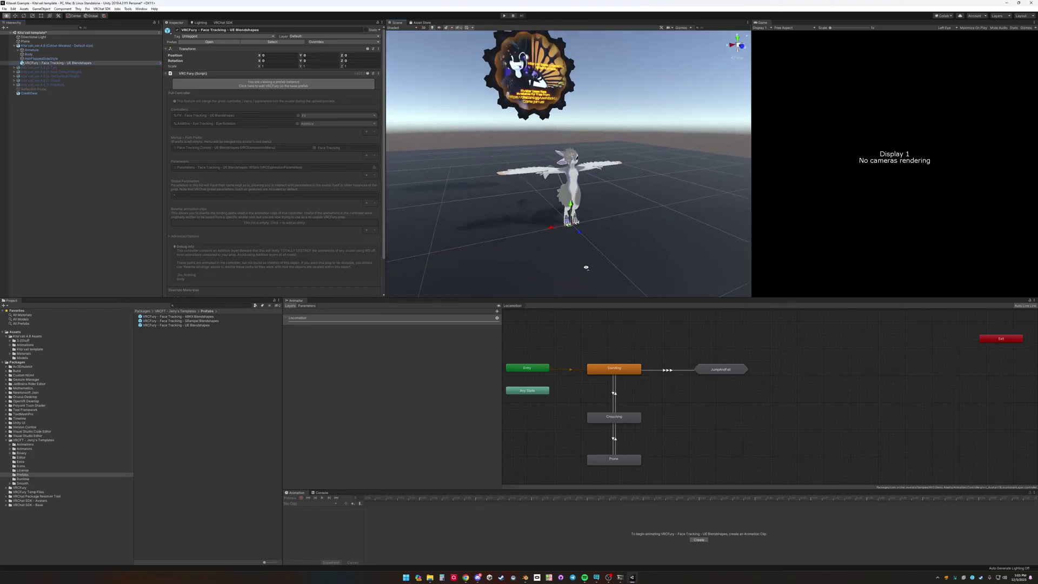
{"action": "scroll", "coordinate": [586, 270], "scroll_direction": "up", "scroll_amount": 6}
{"action": "scroll", "coordinate": [579, 279], "scroll_direction": "up", "scroll_amount": 1}
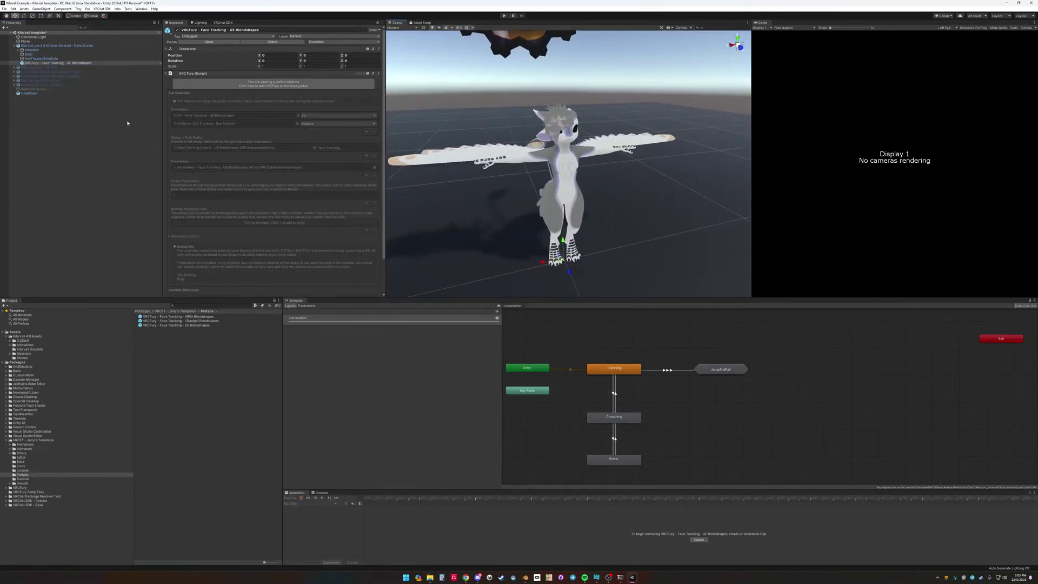
{"action": "left_click", "coordinate": [62, 63]}
Open the avatar's Params expression parameters asset from the Avatar Descriptor's Expressions section.
{"action": "left_click", "coordinate": [82, 47]}
{"action": "scroll", "coordinate": [250, 130], "scroll_direction": "down", "scroll_amount": 10}
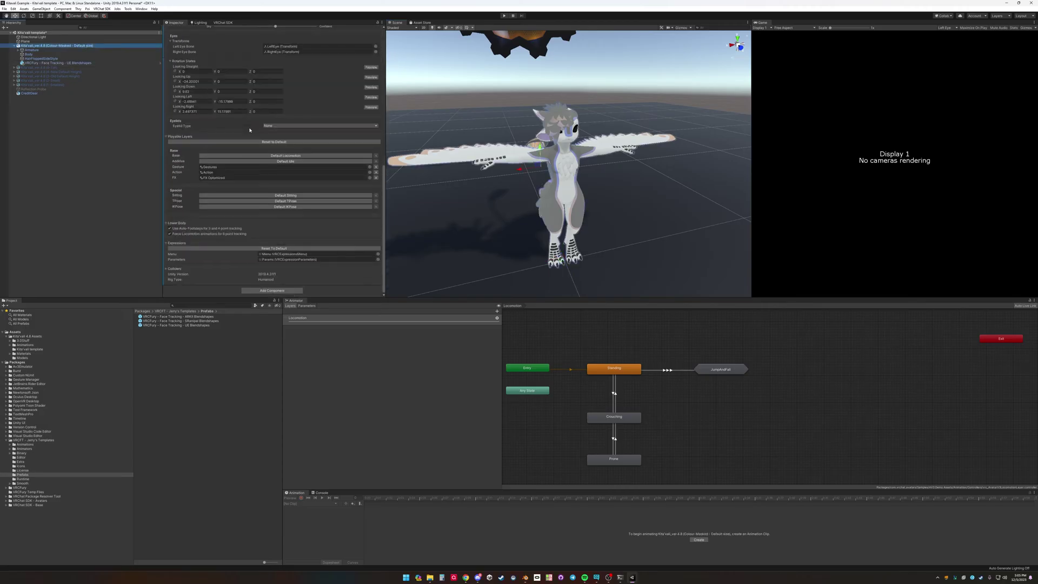
{"action": "left_click", "coordinate": [304, 260]}
{"action": "left_click", "coordinate": [148, 324]}
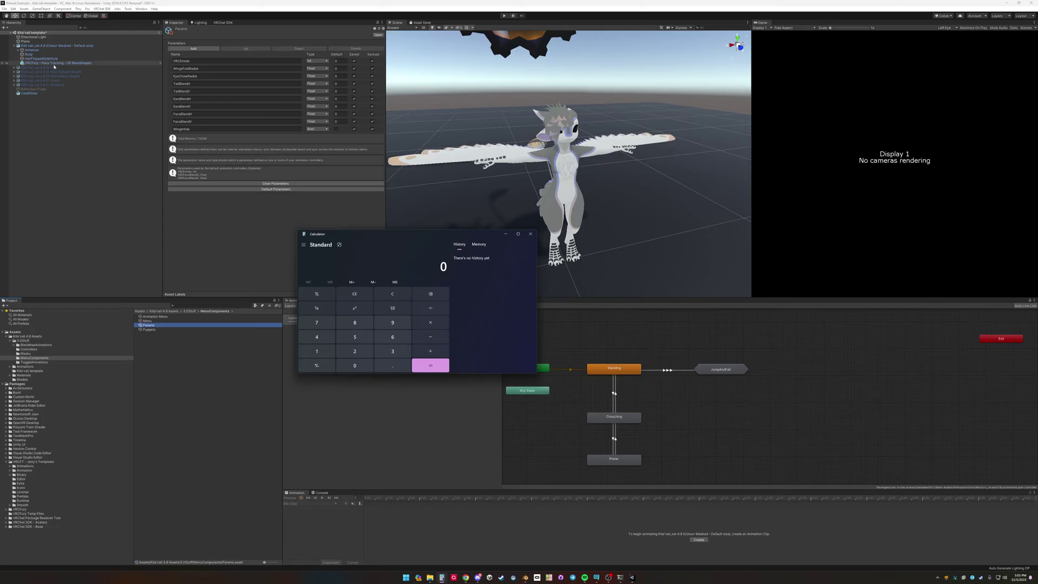
Compute 161 + 73 = 234 in Calculator, then return to Unity.
{"action": "type", "text": "161 + "}
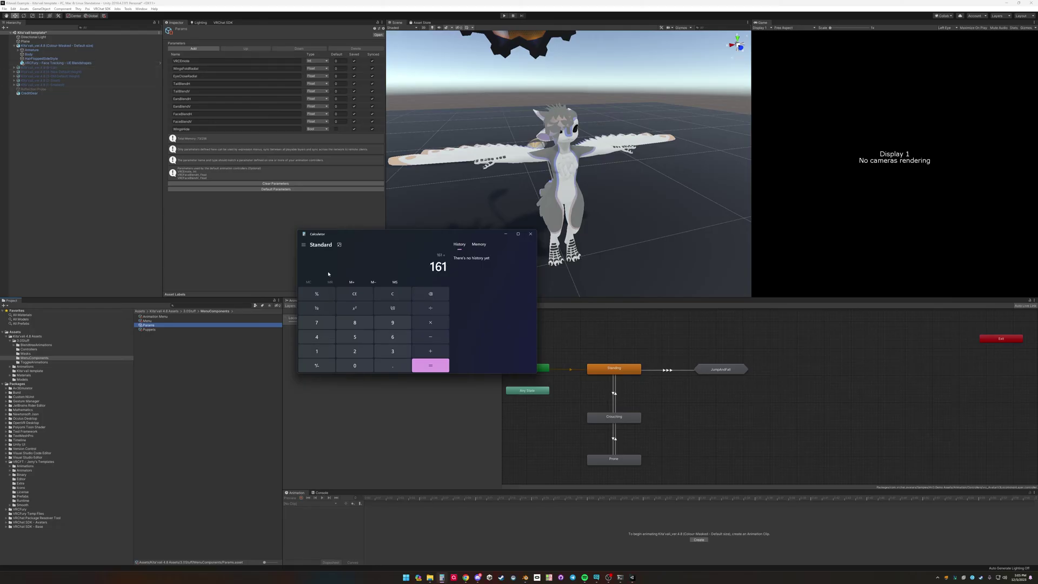
{"action": "type", "text": "73"}
{"action": "key", "text": "Return"}
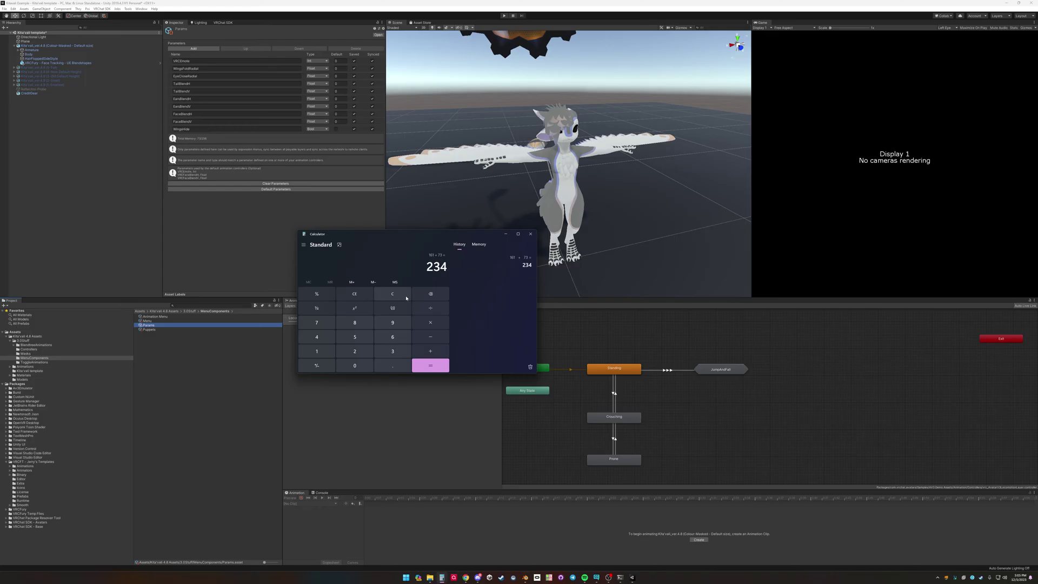
{"action": "key", "text": "alt+Tab"}
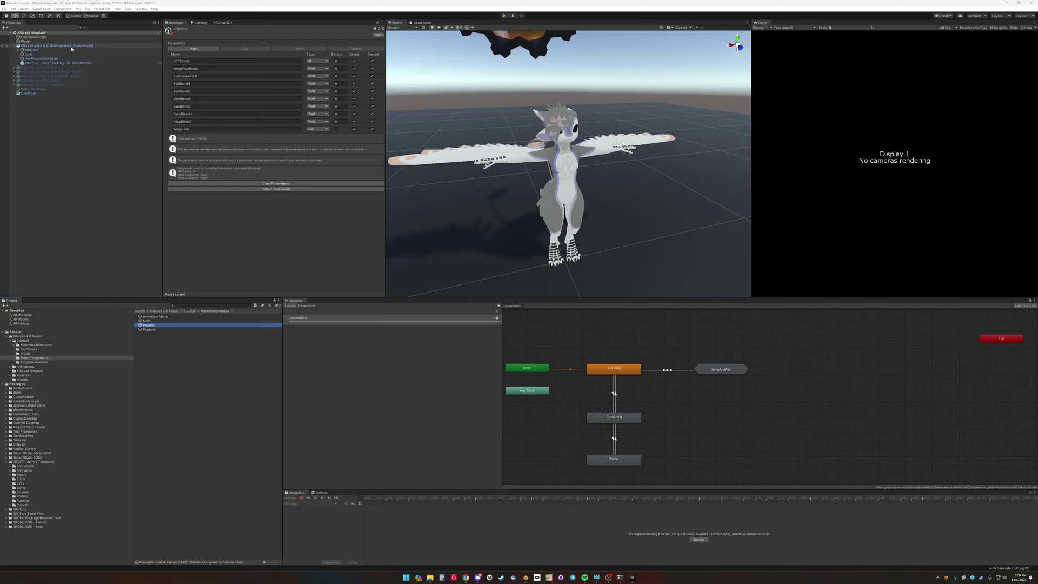
Duplicate the avatar's FX Optimized controller and name the copy FX Optimized - Mod.
{"action": "left_click", "coordinate": [72, 46]}
{"action": "scroll", "coordinate": [314, 190], "scroll_direction": "down", "scroll_amount": 10}
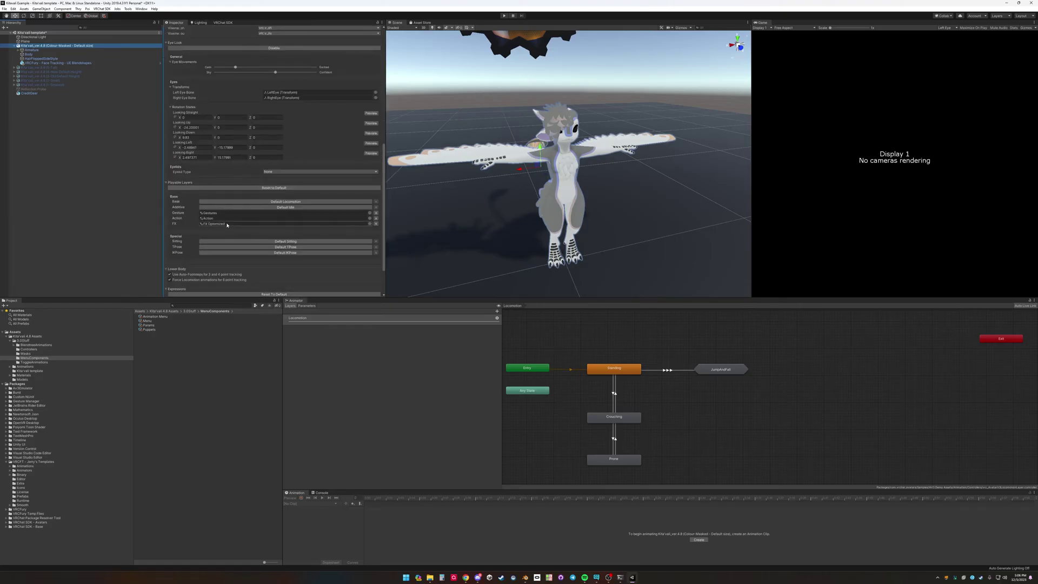
{"action": "left_click", "coordinate": [222, 224]}
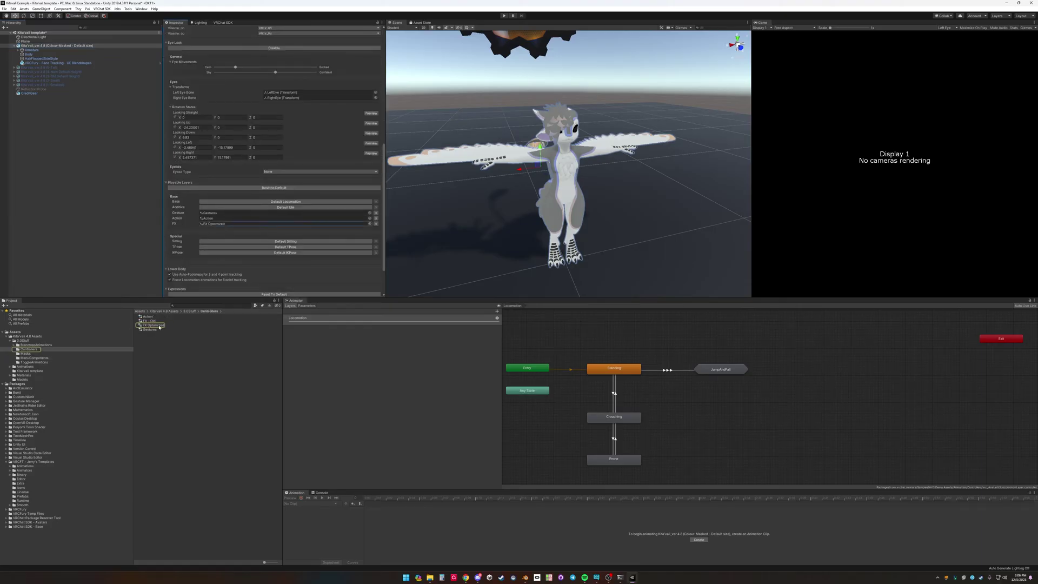
{"action": "left_click", "coordinate": [154, 326]}
{"action": "key", "text": "ctrl+d"}
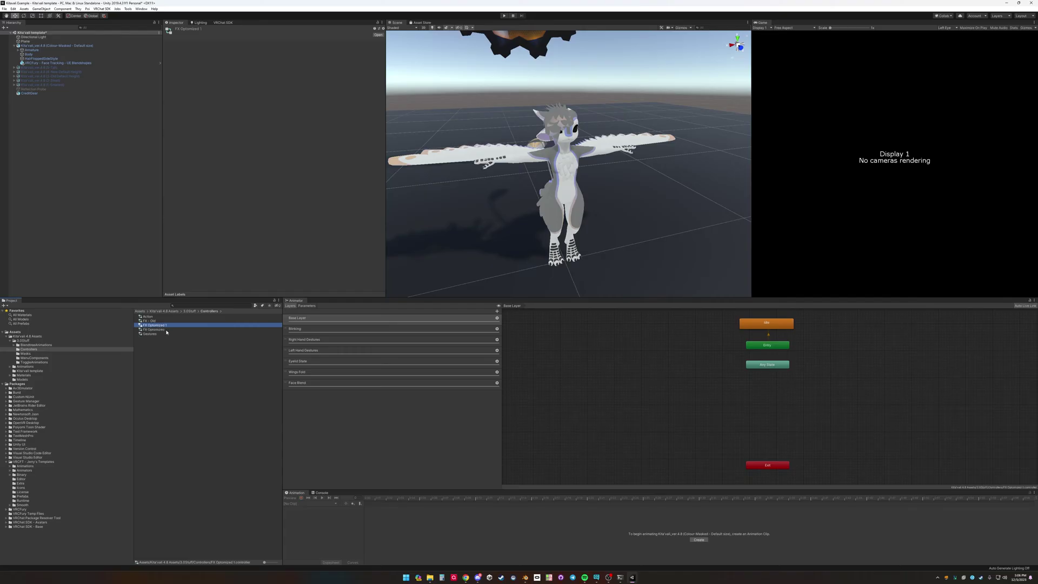
{"action": "left_click", "coordinate": [168, 325]}
{"action": "key", "text": "Return"}
Inspect the Blinking layer's No Blinks → Blink transition conditions and the Blink state.
{"action": "left_click", "coordinate": [335, 329]}
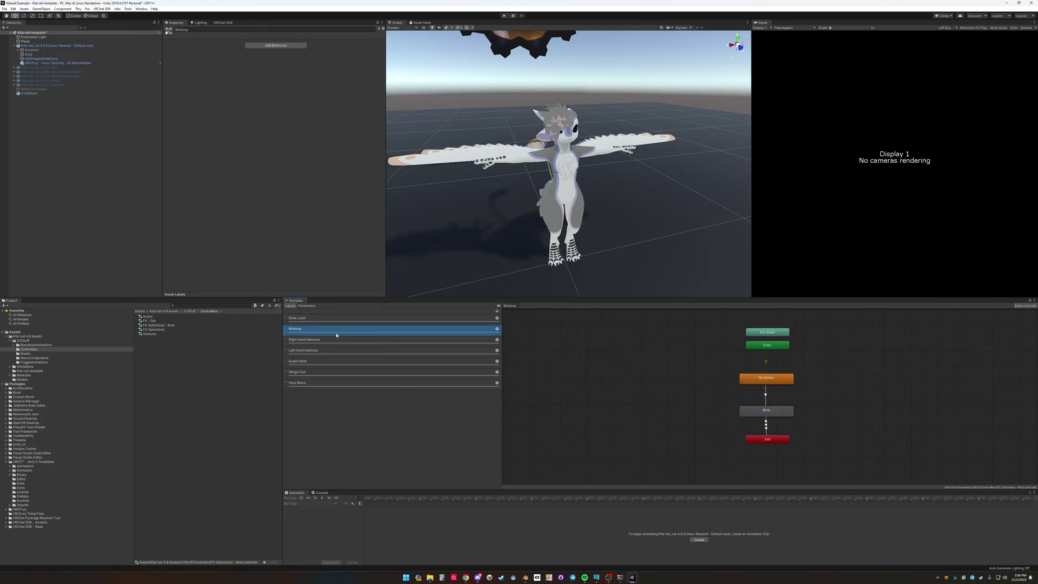
{"action": "middle_click_drag", "start_coordinate": [656, 434], "coordinate": [591, 434]}
{"action": "left_click", "coordinate": [661, 398]}
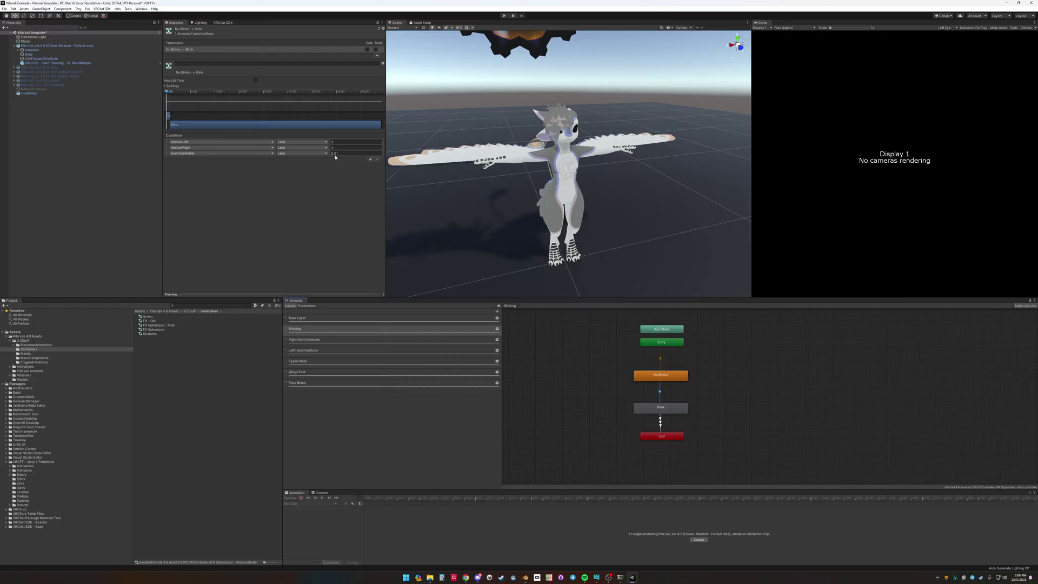
{"action": "left_click", "coordinate": [651, 410]}
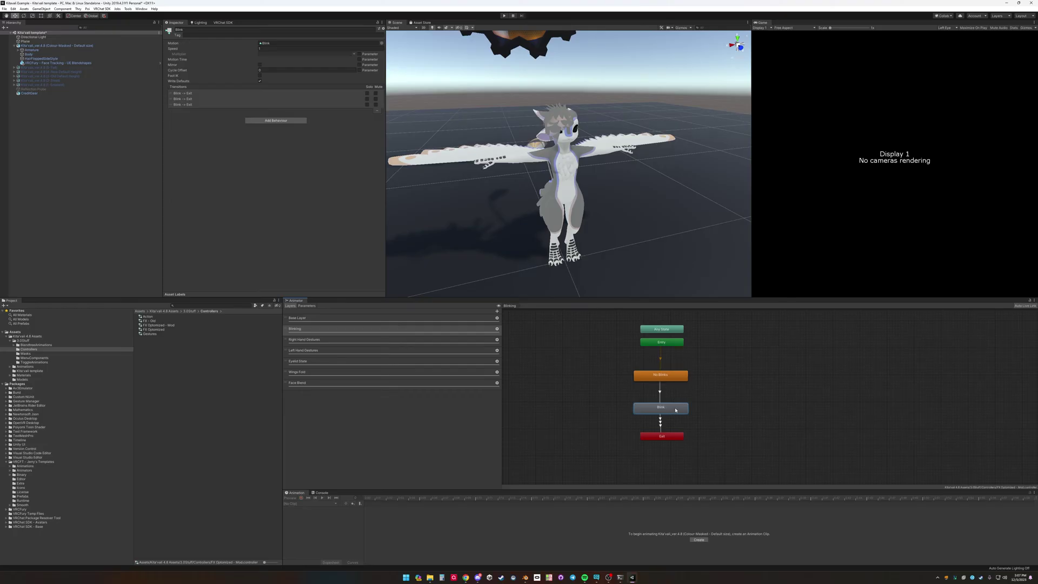
{"action": "scroll", "coordinate": [675, 410], "scroll_direction": "up", "scroll_amount": 3}
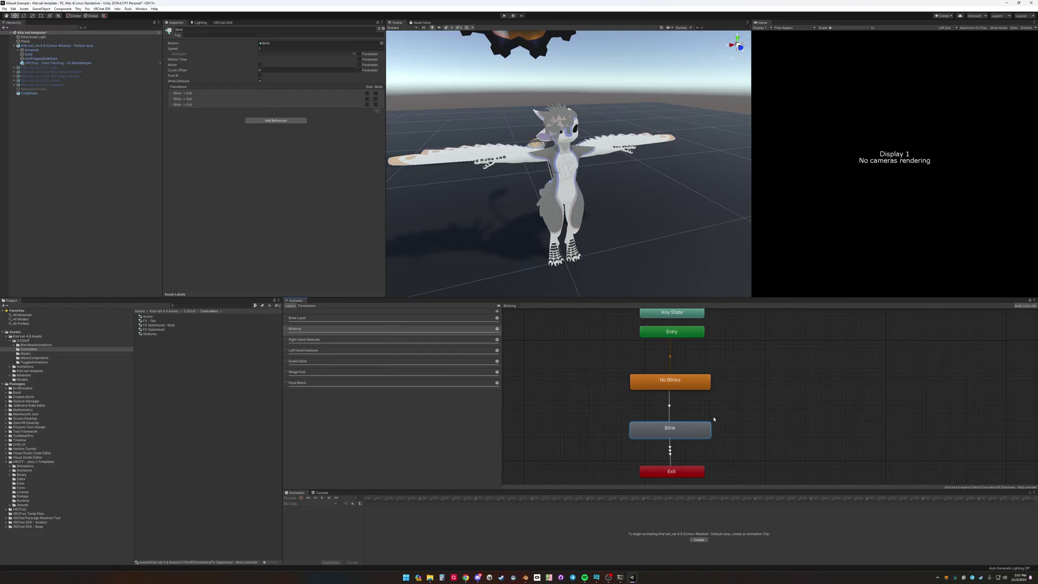
Copy the EyeTrackingActive parameter name from the UE Blendshapes face-tracking FX controller.
{"action": "left_click", "coordinate": [306, 306]}
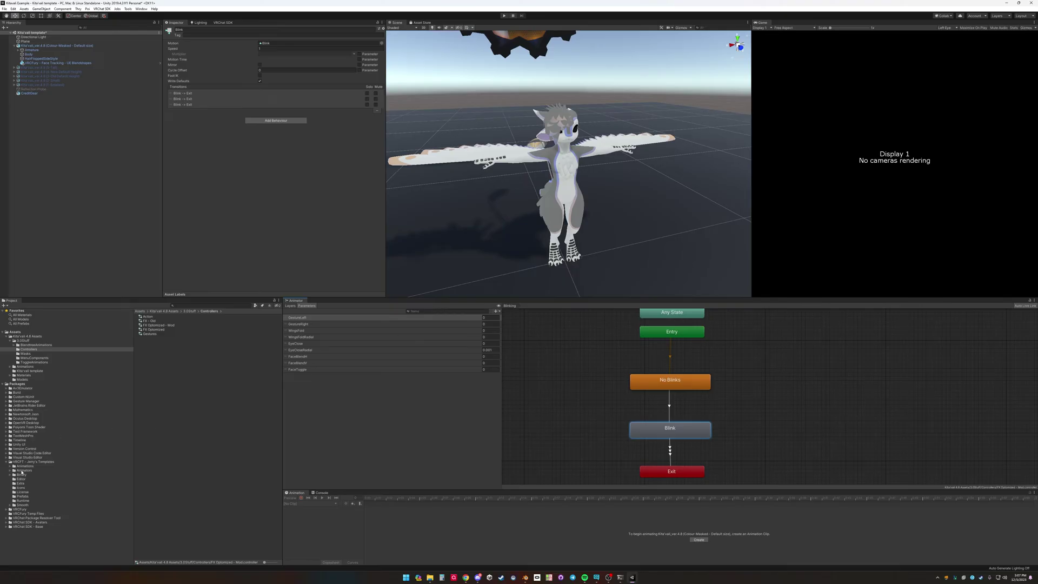
{"action": "left_click", "coordinate": [38, 462]}
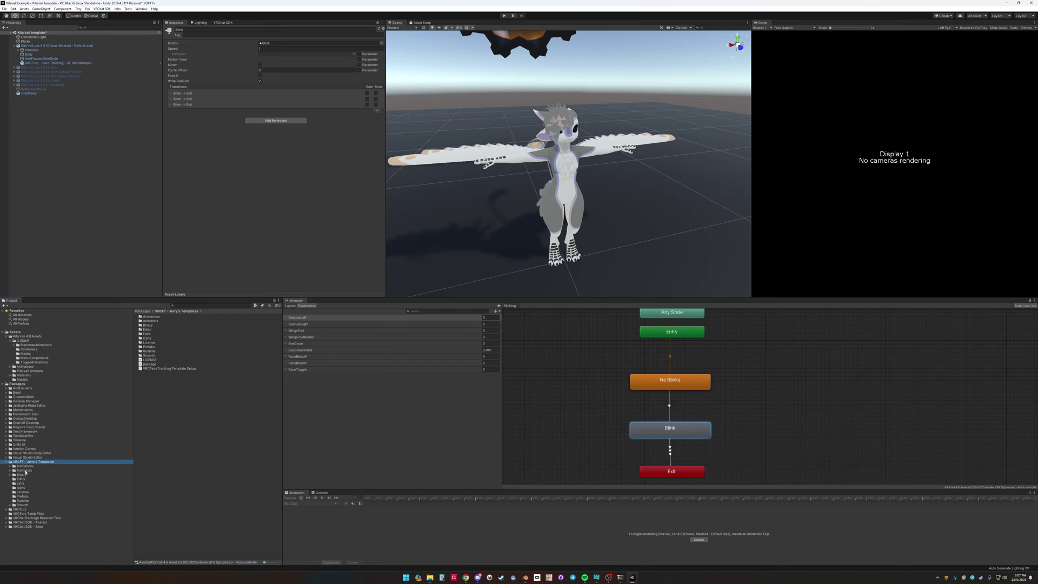
{"action": "left_click", "coordinate": [24, 470]}
{"action": "left_click", "coordinate": [10, 470]}
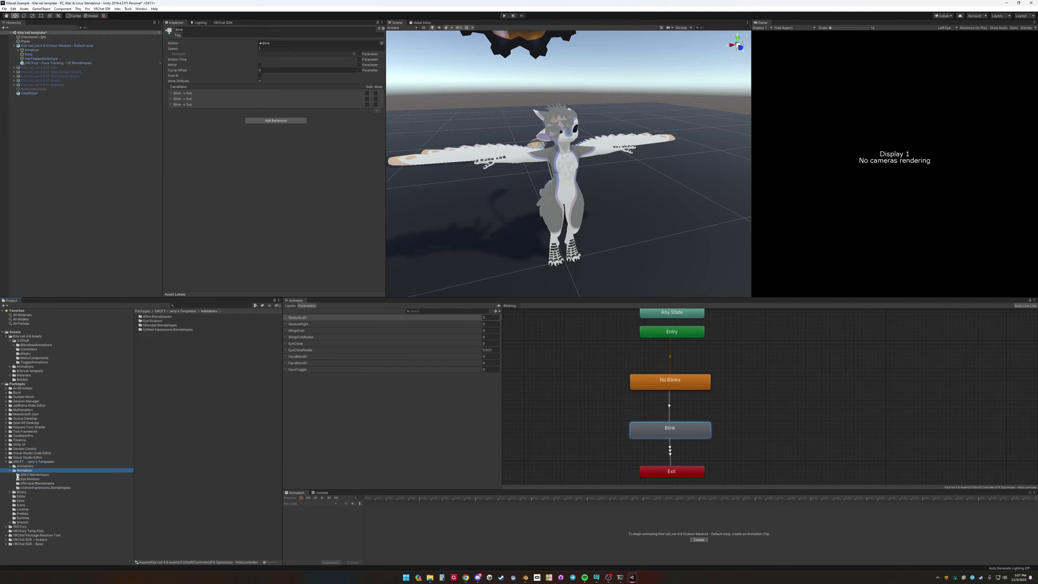
{"action": "left_click", "coordinate": [38, 488]}
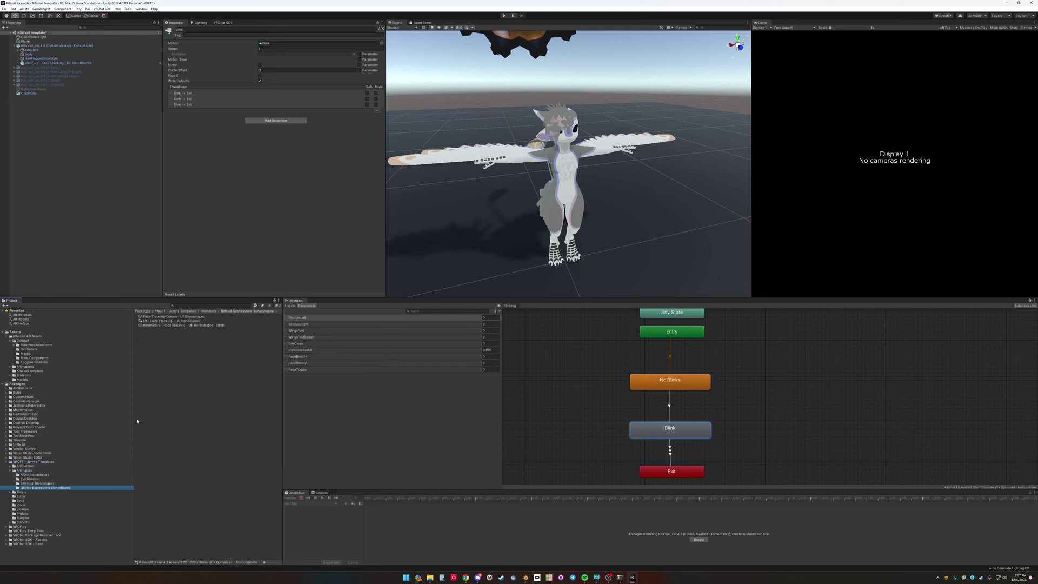
{"action": "left_click", "coordinate": [176, 321]}
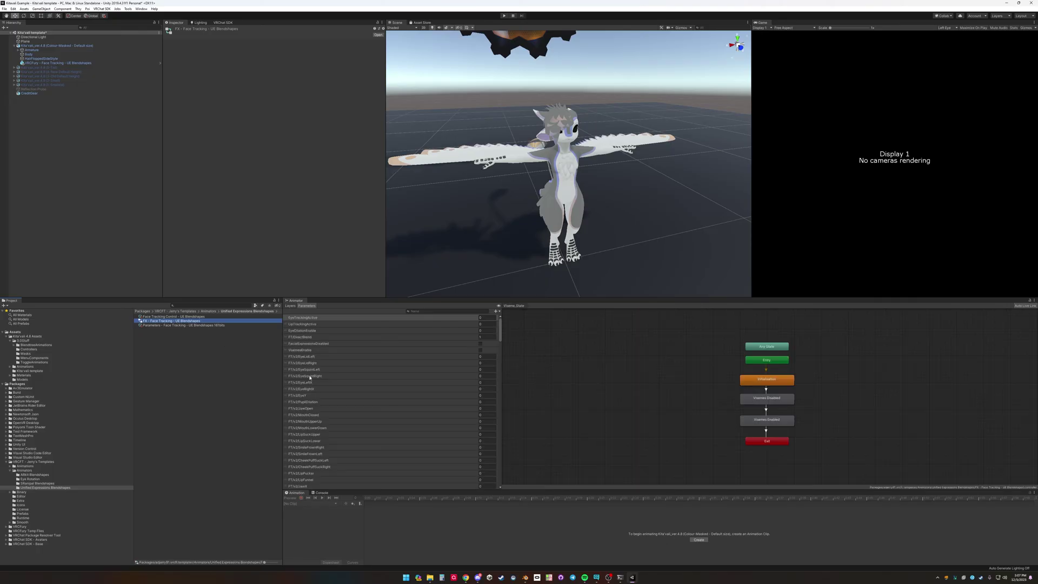
{"action": "scroll", "coordinate": [309, 374], "scroll_direction": "down", "scroll_amount": 15}
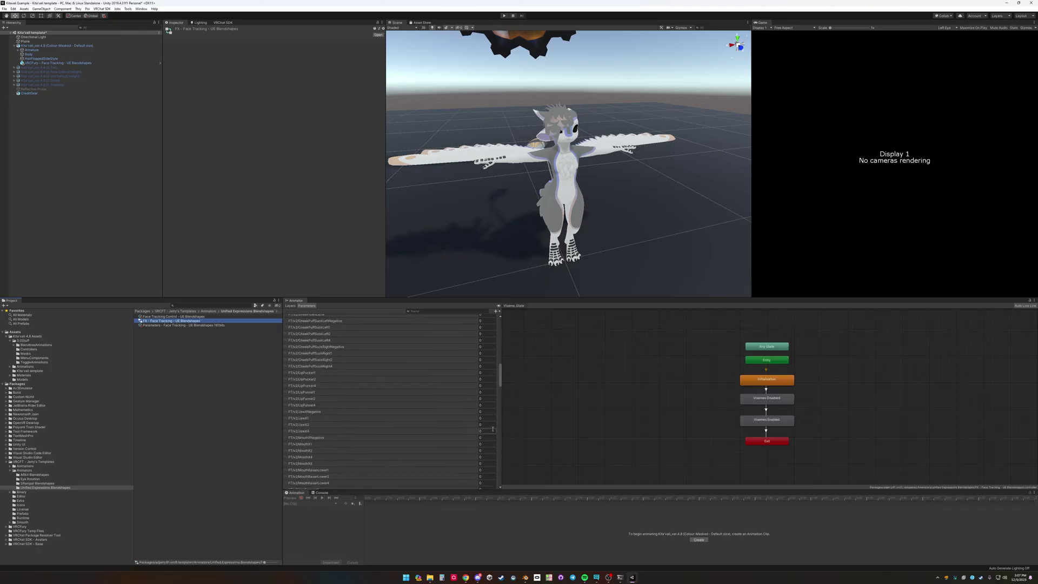
{"action": "left_click_drag", "start_coordinate": [502, 382], "coordinate": [439, 335]}
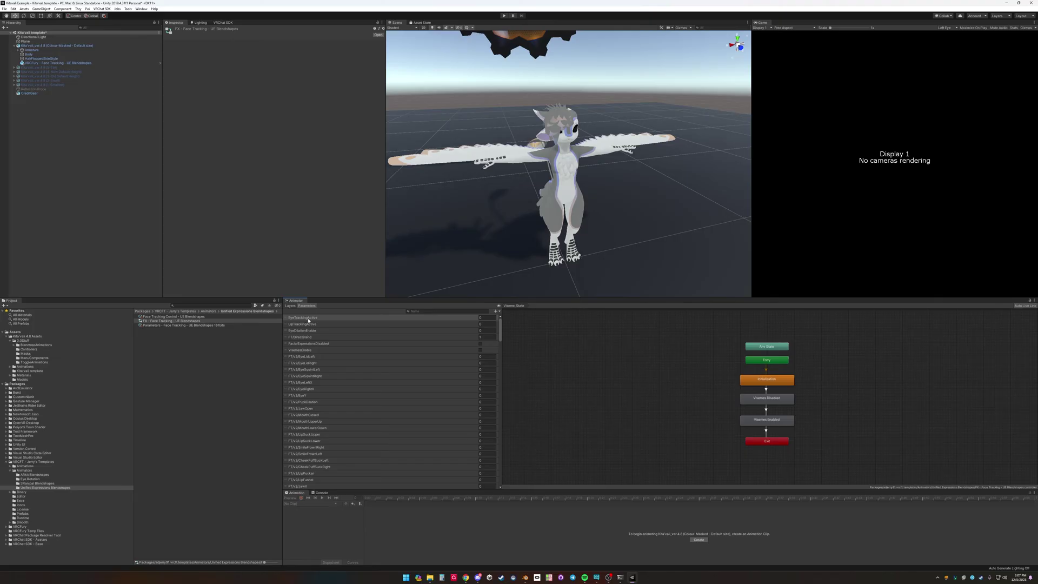
{"action": "double_click", "coordinate": [308, 318]}
{"action": "key", "text": "ctrl+c"}
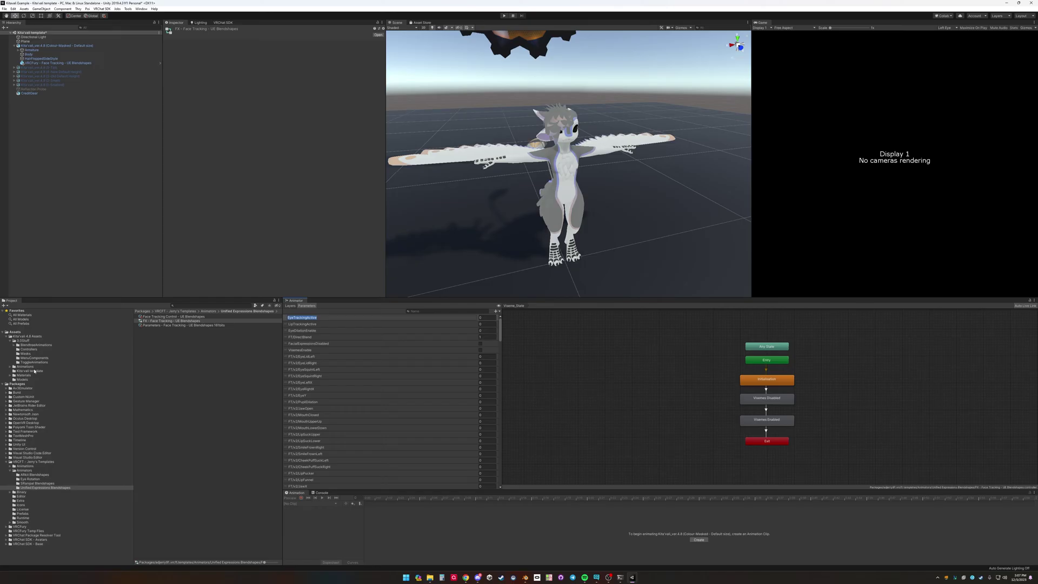
Add a float parameter named EyeTrackingActive to the FX Optimized - Mod controller.
{"action": "left_click", "coordinate": [25, 341]}
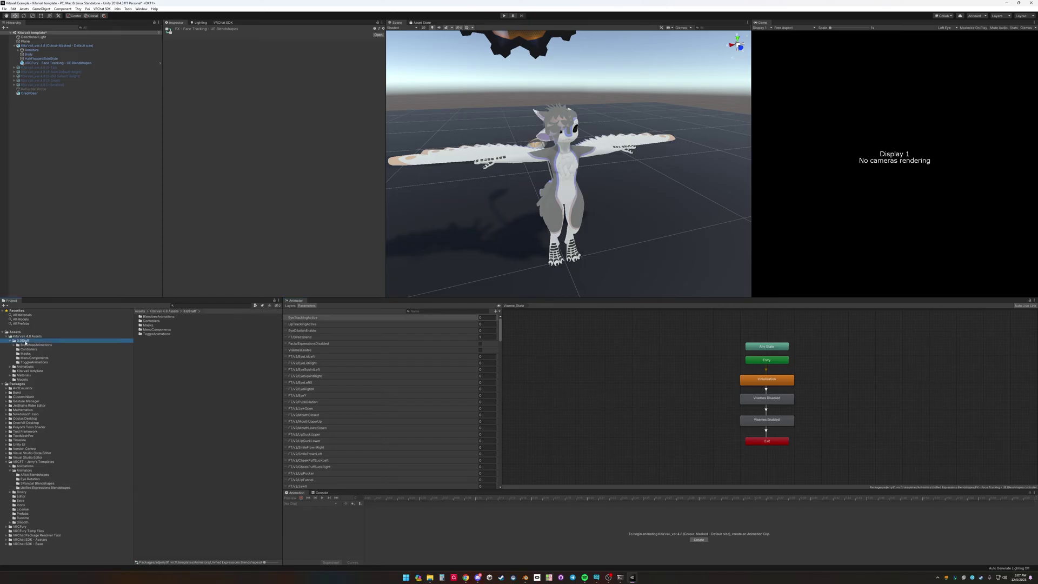
{"action": "left_click", "coordinate": [30, 349]}
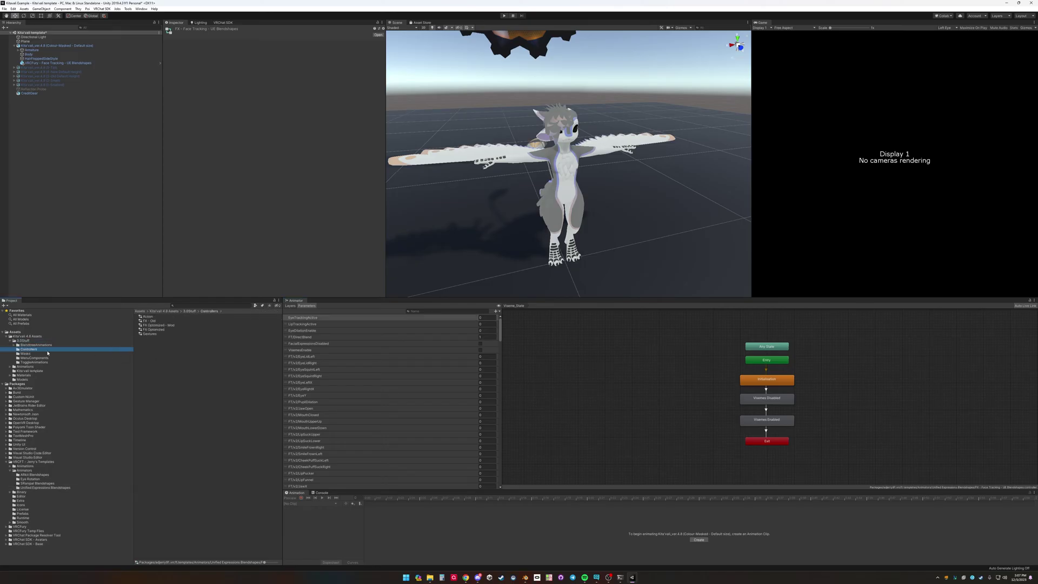
{"action": "left_click", "coordinate": [167, 325]}
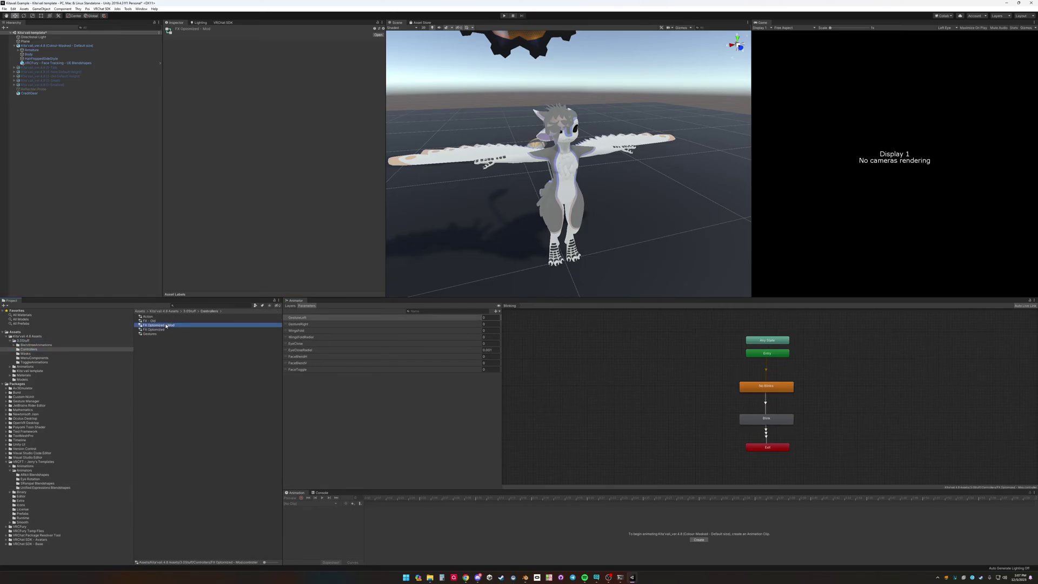
{"action": "left_click", "coordinate": [496, 311]}
{"action": "left_click", "coordinate": [506, 319]}
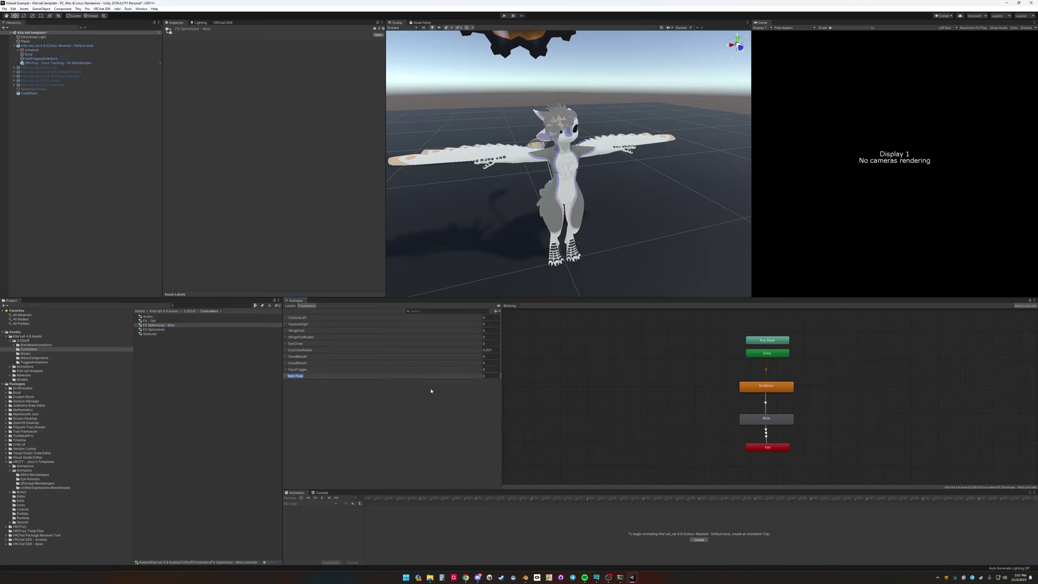
{"action": "key", "text": "ctrl+v"}
{"action": "key", "text": "Return"}
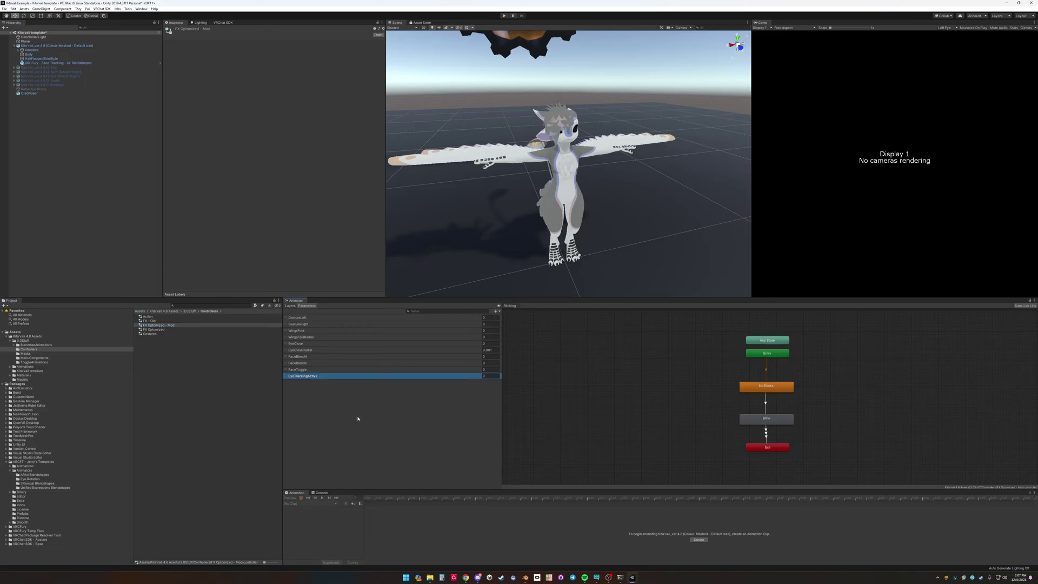
Copy the FacialExpressionsDisabled parameter name from the UE Blendshapes controller.
{"action": "left_click", "coordinate": [32, 488]}
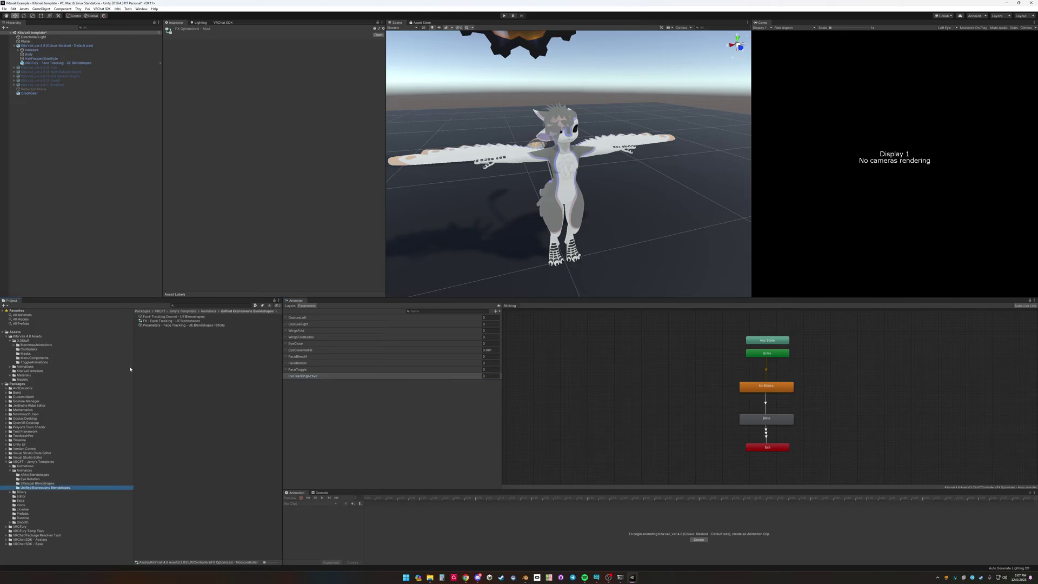
{"action": "left_click", "coordinate": [164, 321]}
{"action": "left_click", "coordinate": [319, 343]}
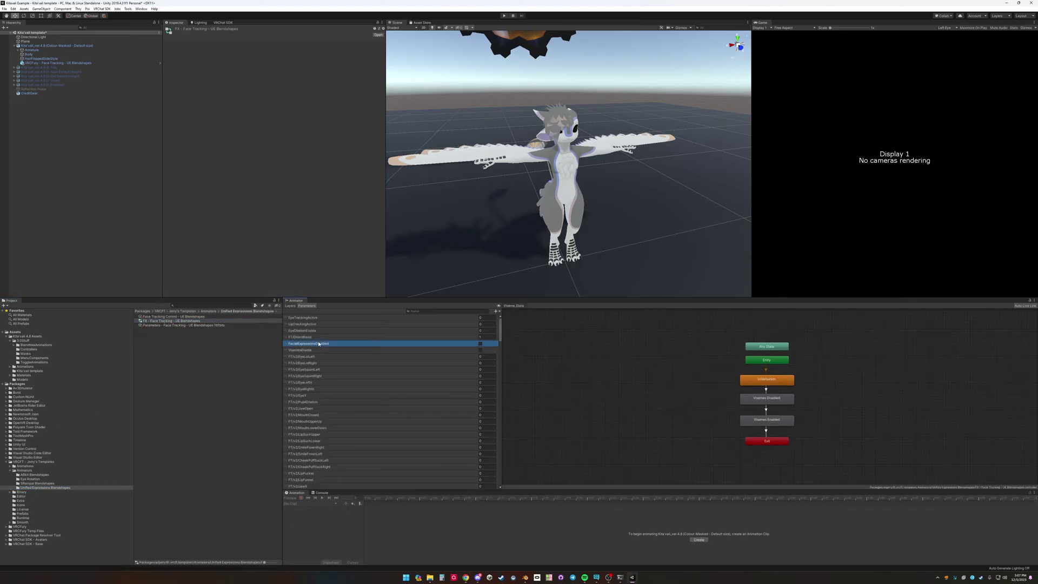
{"action": "left_click", "coordinate": [319, 343]}
{"action": "key", "text": "ctrl+c"}
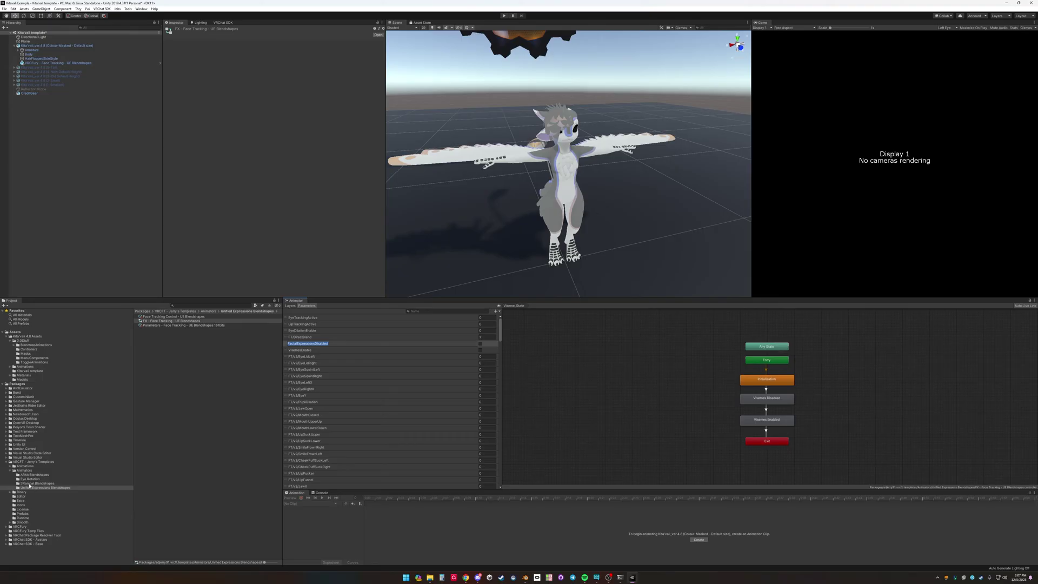
Add a bool parameter named FacialExpressionsDisabled to the FX Optimized - Mod controller.
{"action": "left_click", "coordinate": [29, 349]}
{"action": "left_click", "coordinate": [162, 325]}
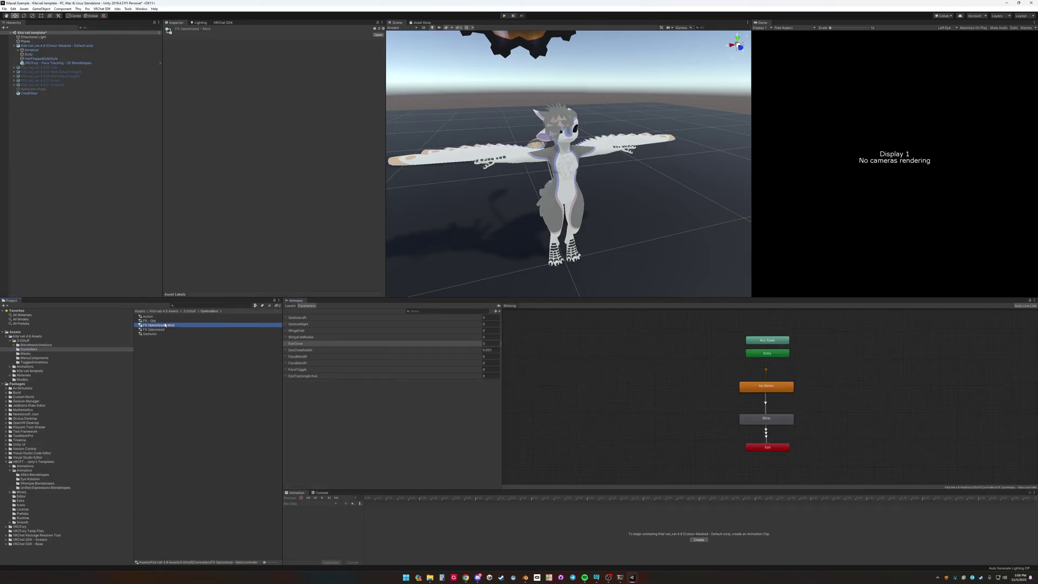
{"action": "left_click", "coordinate": [496, 311]}
{"action": "left_click", "coordinate": [511, 329]}
{"action": "key", "text": "ctrl+v"}
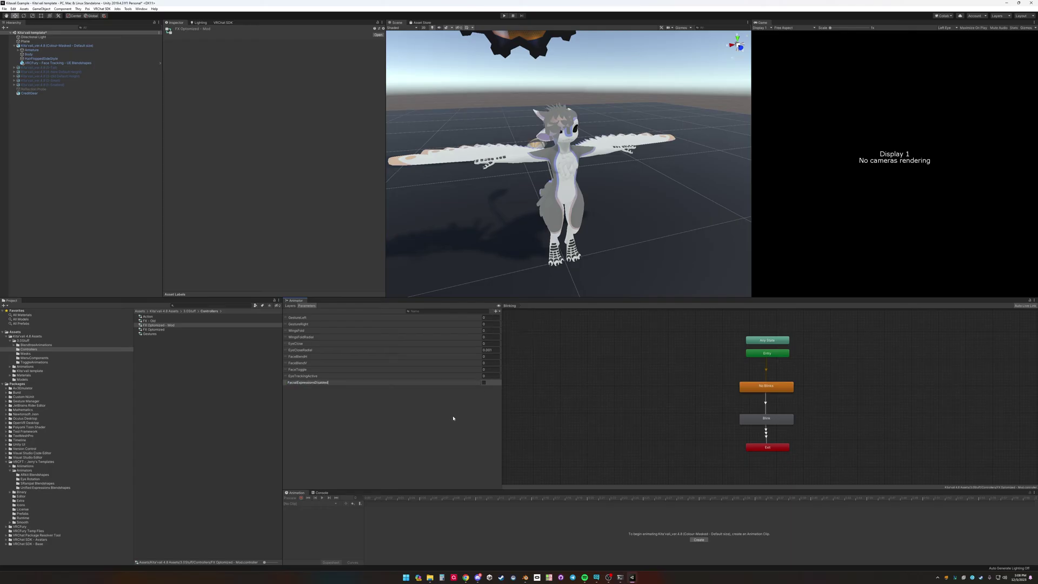
{"action": "key", "text": "Return"}
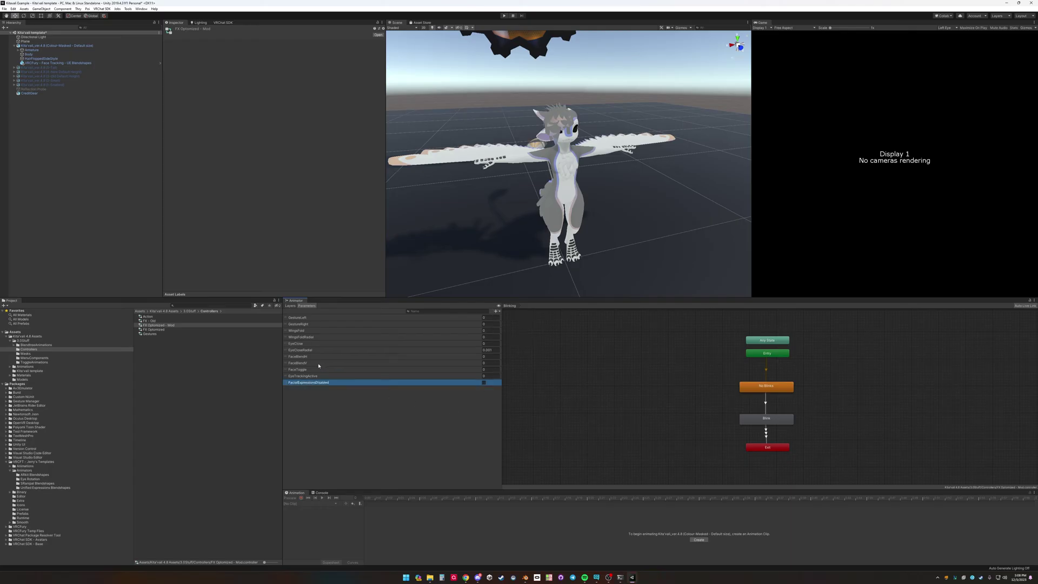
{"action": "left_click", "coordinate": [310, 376]}
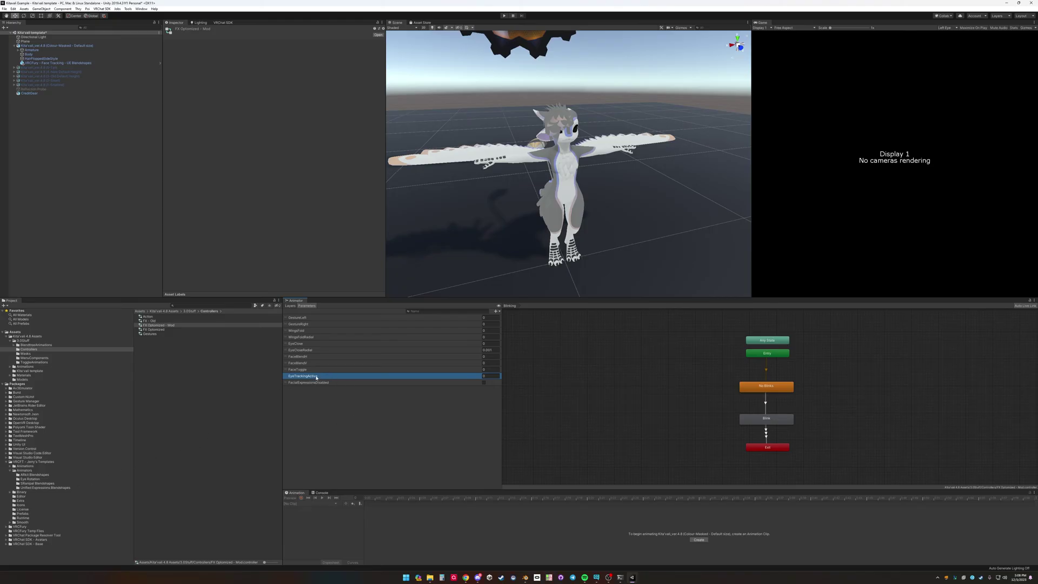
Open the SRanipal Blendshapes controller's Face_Tracking_Blendshape_Driver blend tree.
{"action": "left_click", "coordinate": [38, 484]}
{"action": "left_click", "coordinate": [176, 321]}
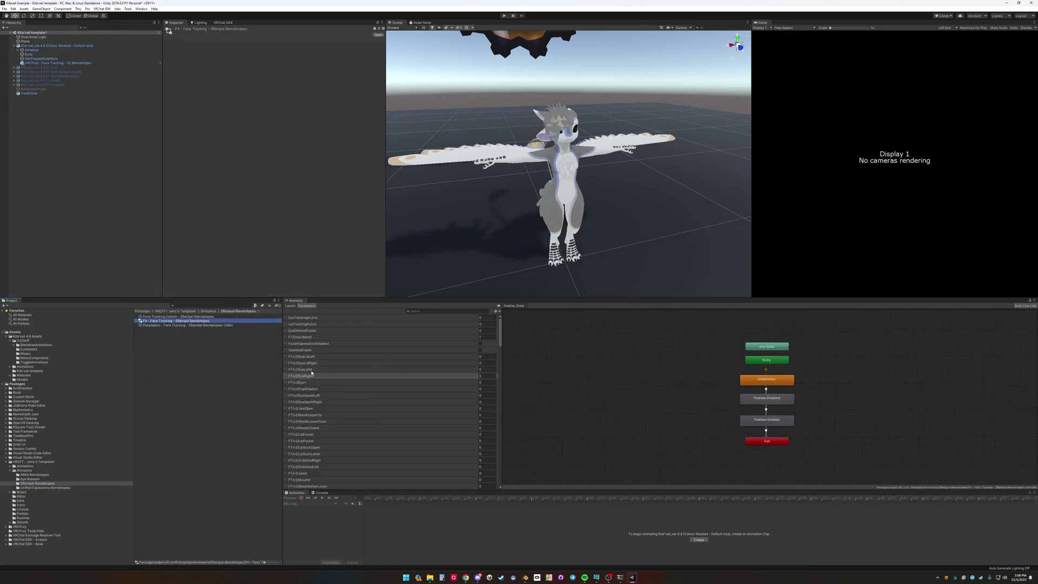
{"action": "left_click", "coordinate": [313, 325]}
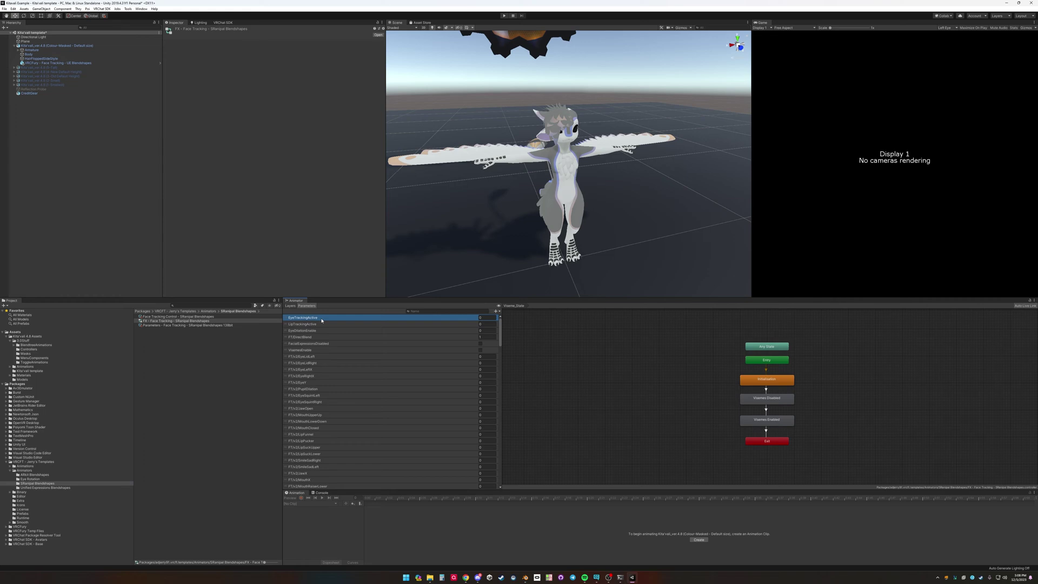
{"action": "left_click", "coordinate": [290, 306]}
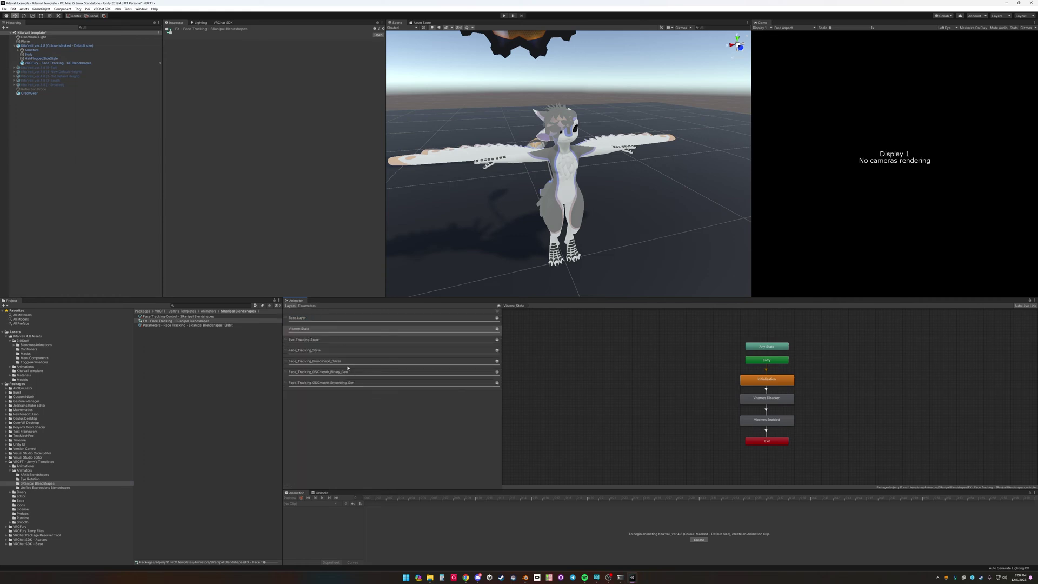
{"action": "left_click", "coordinate": [343, 362]}
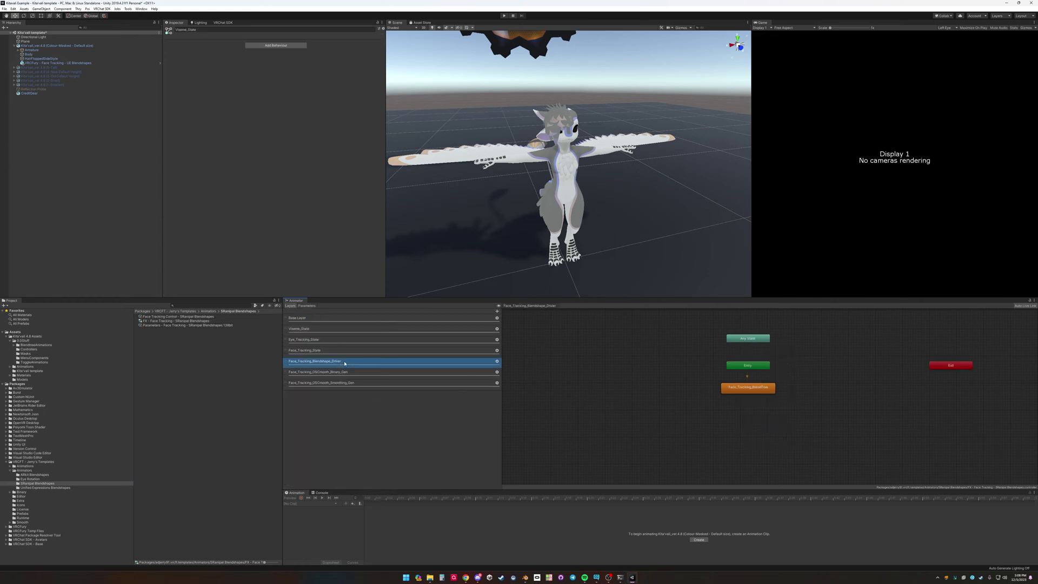
{"action": "double_click", "coordinate": [748, 389]}
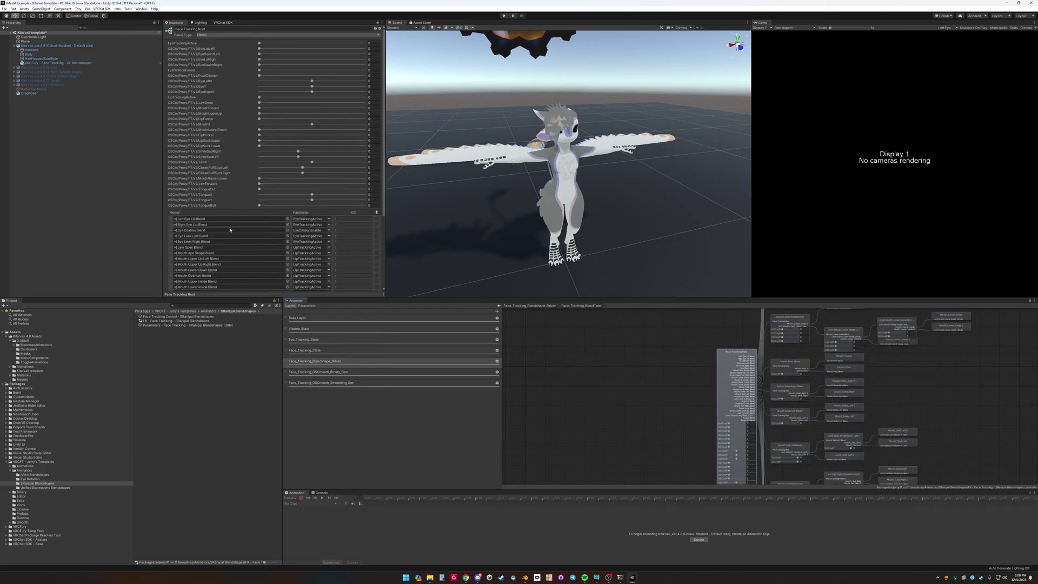
Inspect the Right and Left Eye Lid, Eye Dilation and Eye Look Right blend nodes.
{"action": "scroll", "coordinate": [308, 242], "scroll_direction": "down", "scroll_amount": 3}
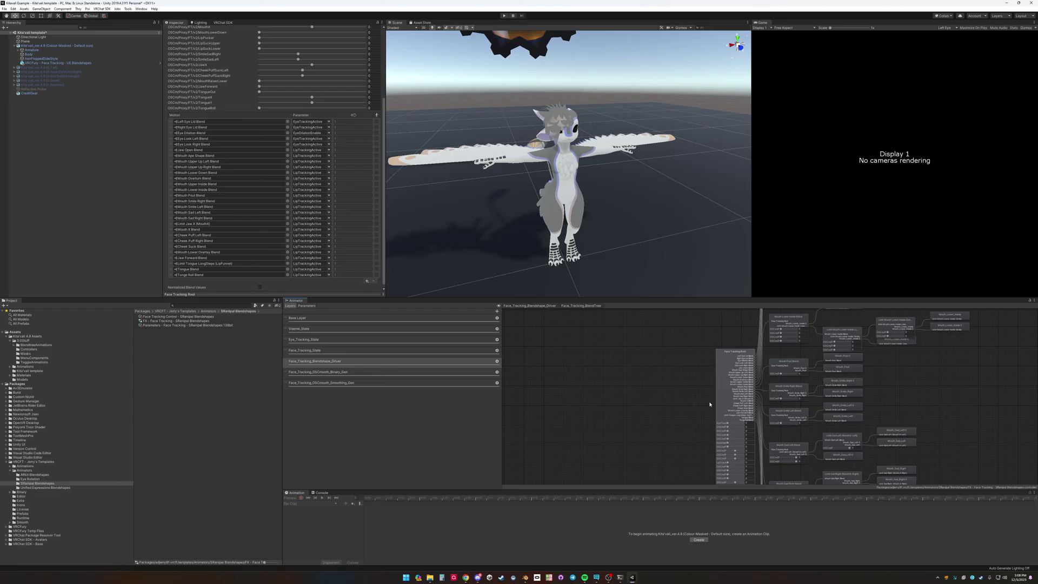
{"action": "scroll", "coordinate": [702, 403], "scroll_direction": "down", "scroll_amount": 6}
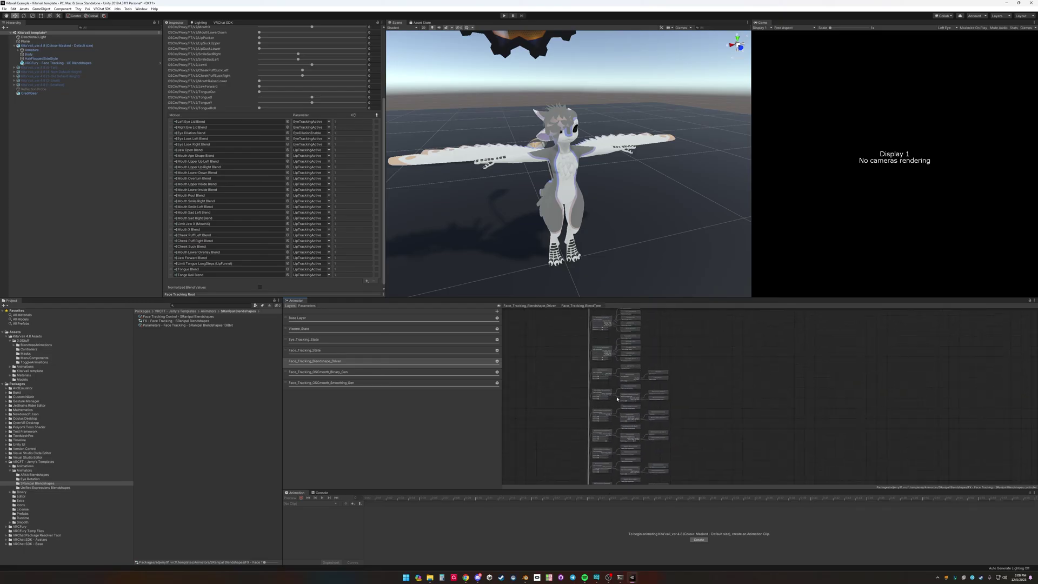
{"action": "scroll", "coordinate": [617, 399], "scroll_direction": "up", "scroll_amount": 7}
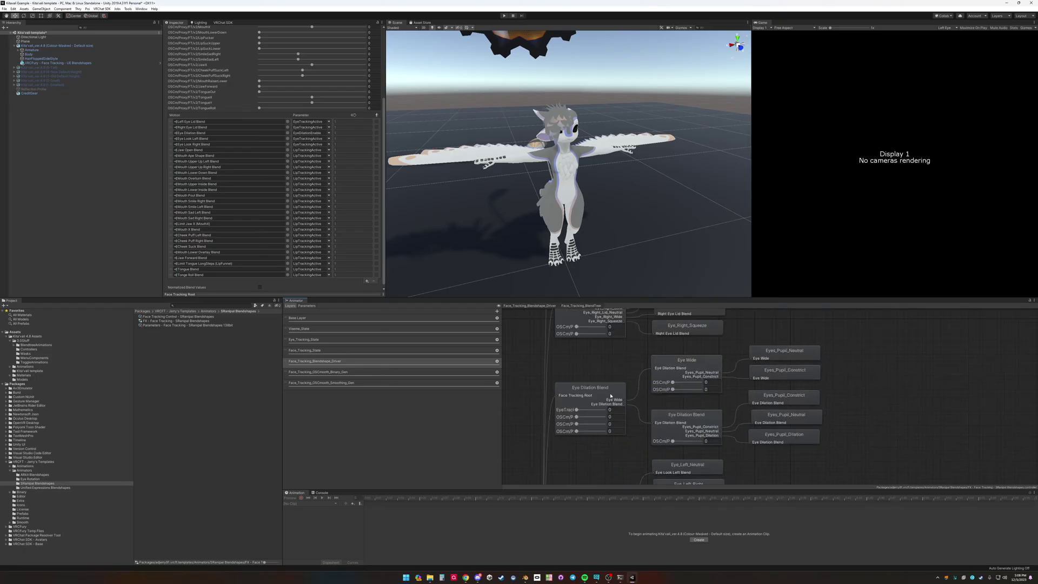
{"action": "scroll", "coordinate": [611, 397], "scroll_direction": "up", "scroll_amount": 5}
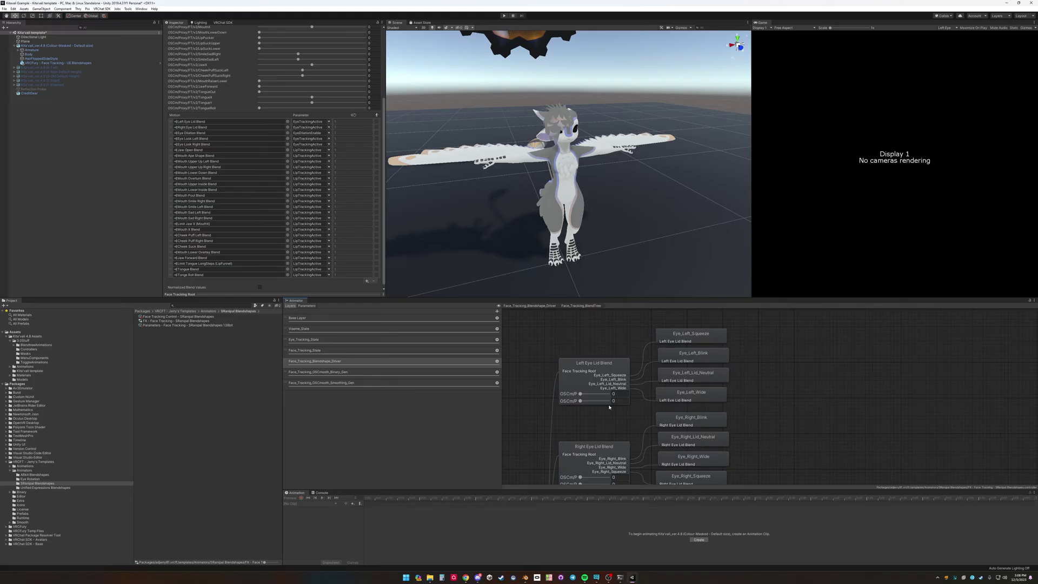
{"action": "scroll", "coordinate": [609, 407], "scroll_direction": "up", "scroll_amount": 3}
{"action": "left_click", "coordinate": [616, 410]}
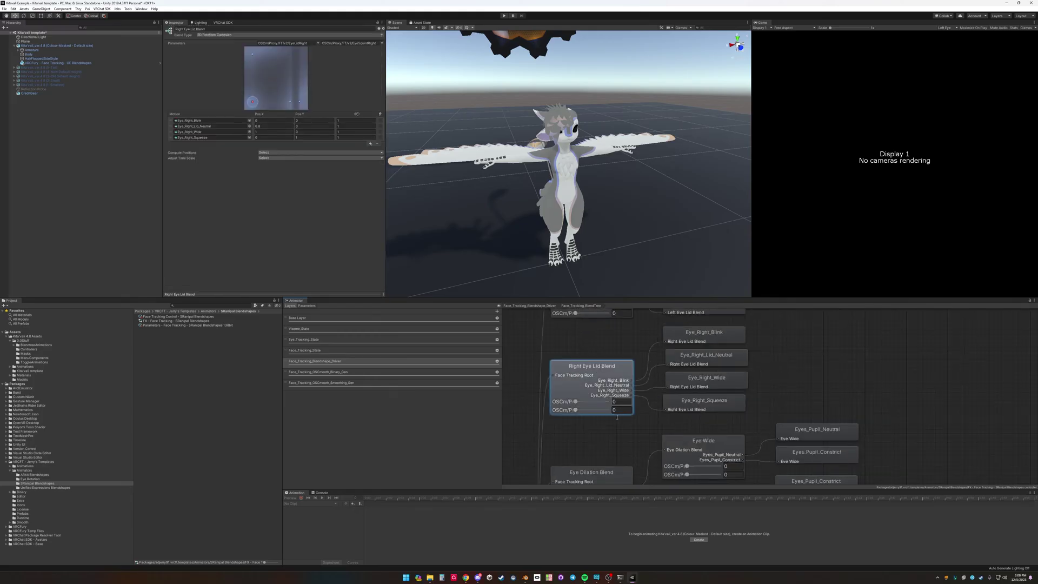
{"action": "scroll", "coordinate": [615, 400], "scroll_direction": "up", "scroll_amount": 4}
{"action": "left_click", "coordinate": [605, 350]}
{"action": "scroll", "coordinate": [608, 348], "scroll_direction": "down", "scroll_amount": 6}
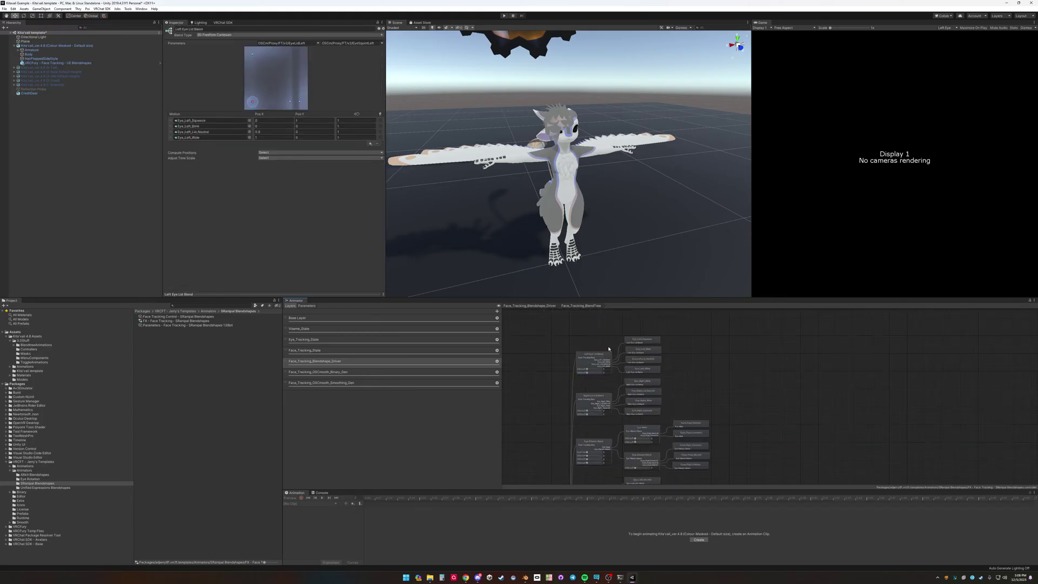
{"action": "scroll", "coordinate": [608, 349], "scroll_direction": "down", "scroll_amount": 3}
{"action": "left_click", "coordinate": [583, 364]}
{"action": "scroll", "coordinate": [609, 319], "scroll_direction": "down", "scroll_amount": 2}
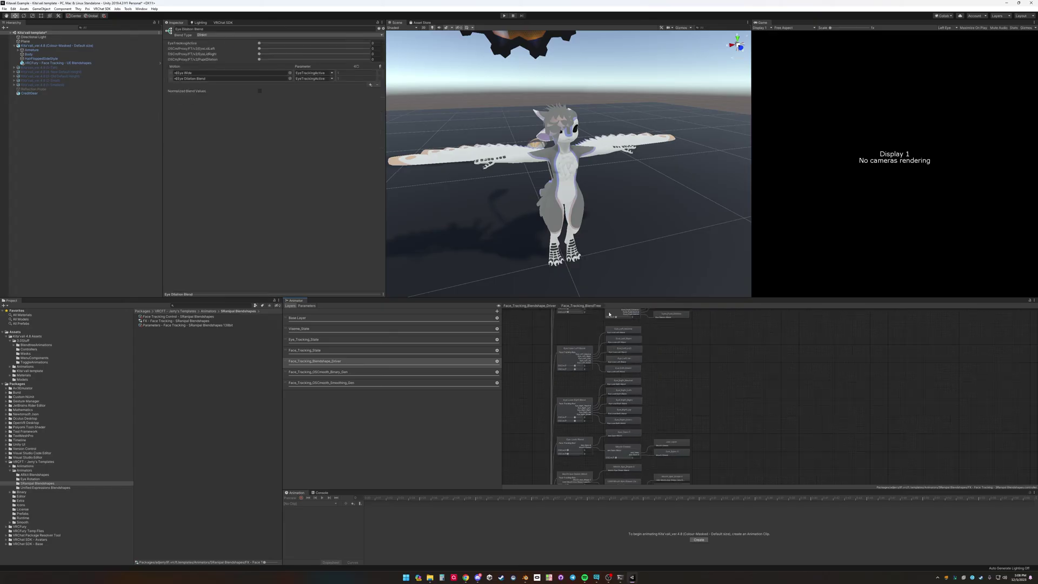
{"action": "left_click", "coordinate": [597, 378]}
{"action": "left_click", "coordinate": [574, 403]}
{"action": "scroll", "coordinate": [604, 379], "scroll_direction": "down", "scroll_amount": 3}
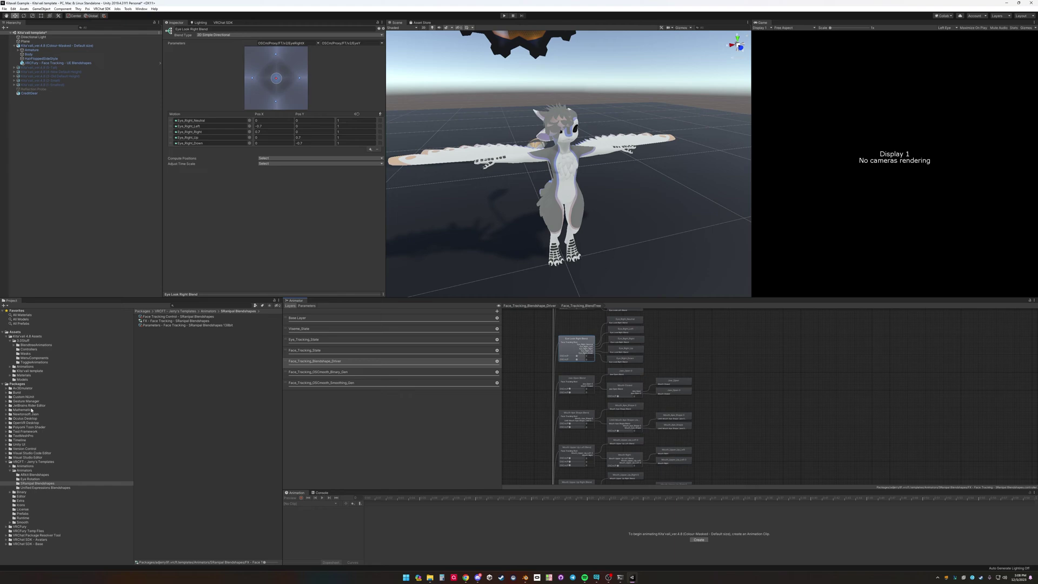
{"action": "left_click", "coordinate": [29, 349]}
Select the No Blinks → Blink transition in FX Optimized - Mod's Blinking layer.
{"action": "left_click", "coordinate": [156, 324]}
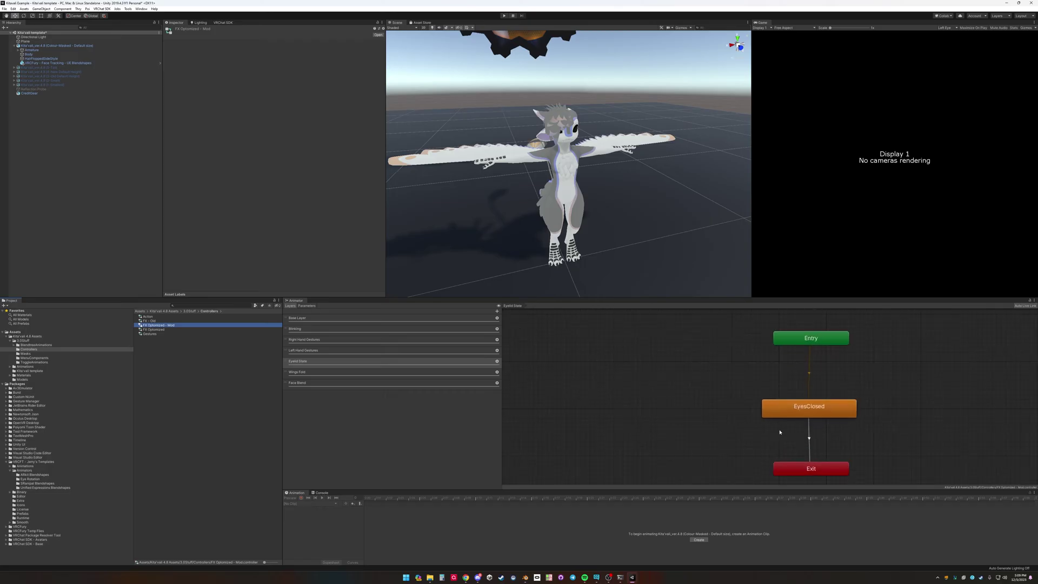
{"action": "left_click", "coordinate": [340, 329]}
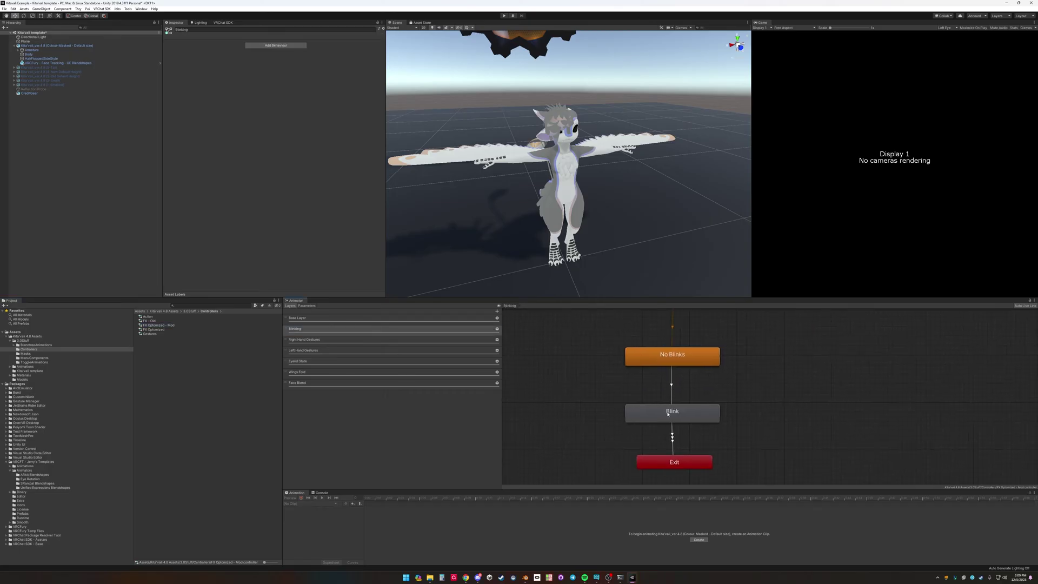
{"action": "left_click", "coordinate": [672, 385]}
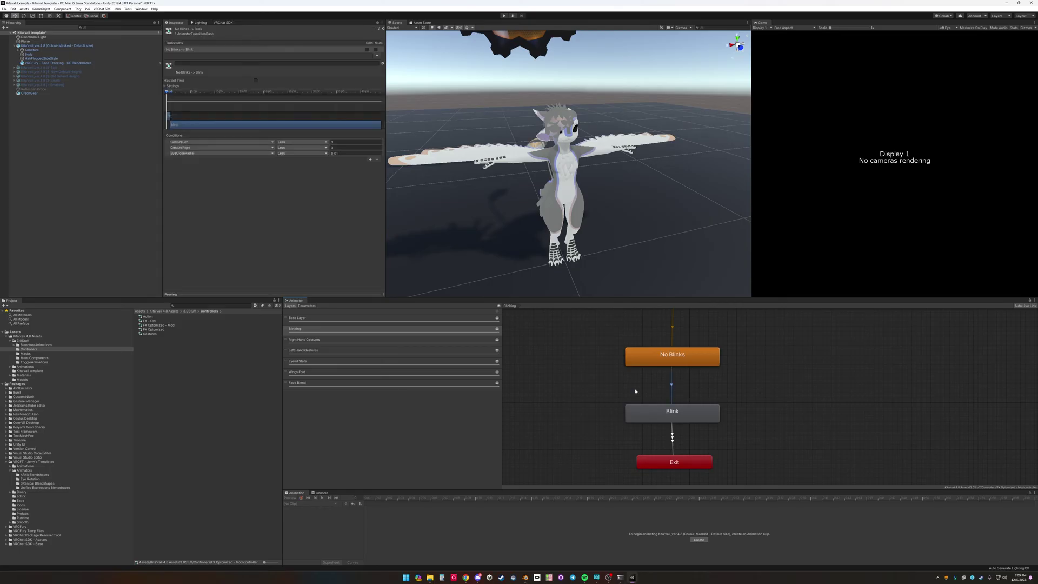
Add a fourth transition condition: EyeTrackingActive Less.
{"action": "left_click", "coordinate": [370, 159]}
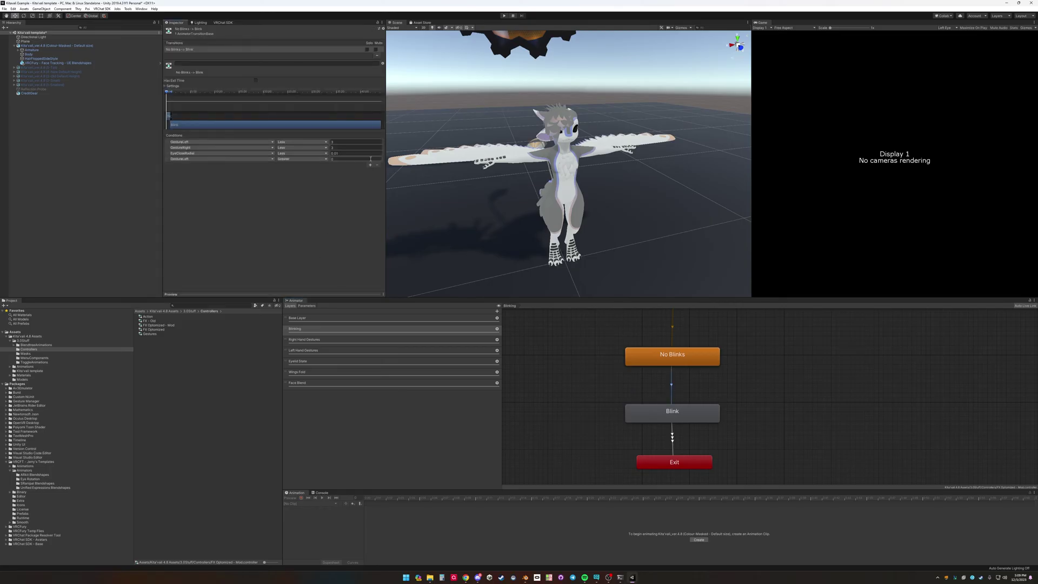
{"action": "left_click", "coordinate": [231, 159]}
{"action": "scroll", "coordinate": [210, 200], "scroll_direction": "down", "scroll_amount": 3}
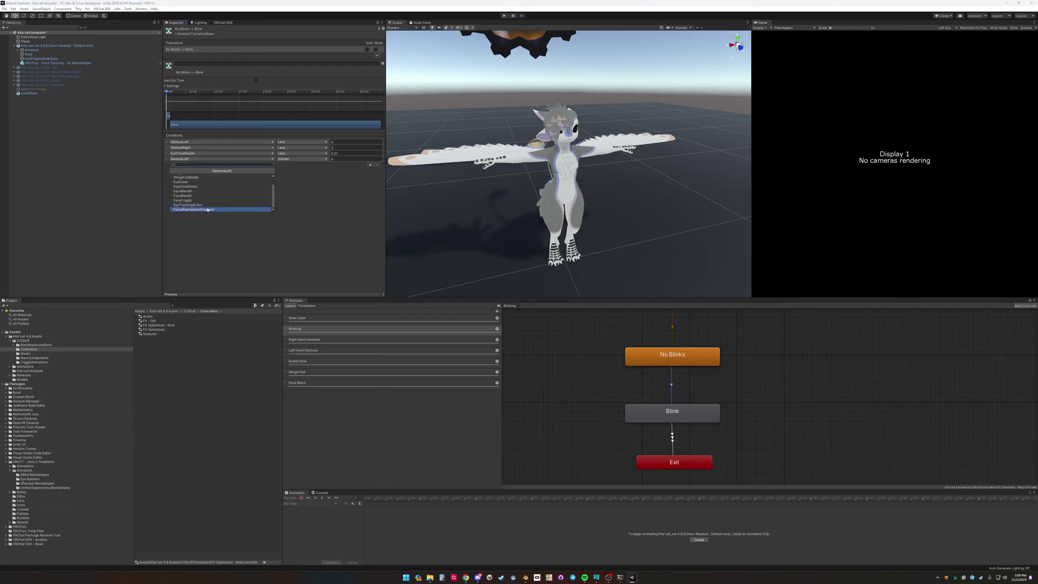
{"action": "left_click", "coordinate": [211, 205]}
{"action": "left_click", "coordinate": [297, 162]}
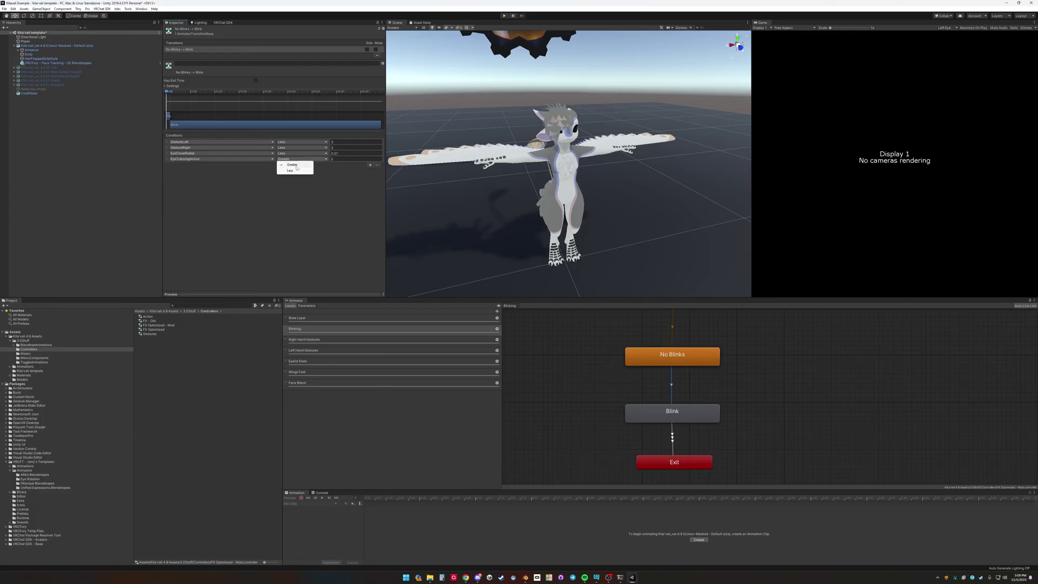
{"action": "left_click", "coordinate": [295, 170]}
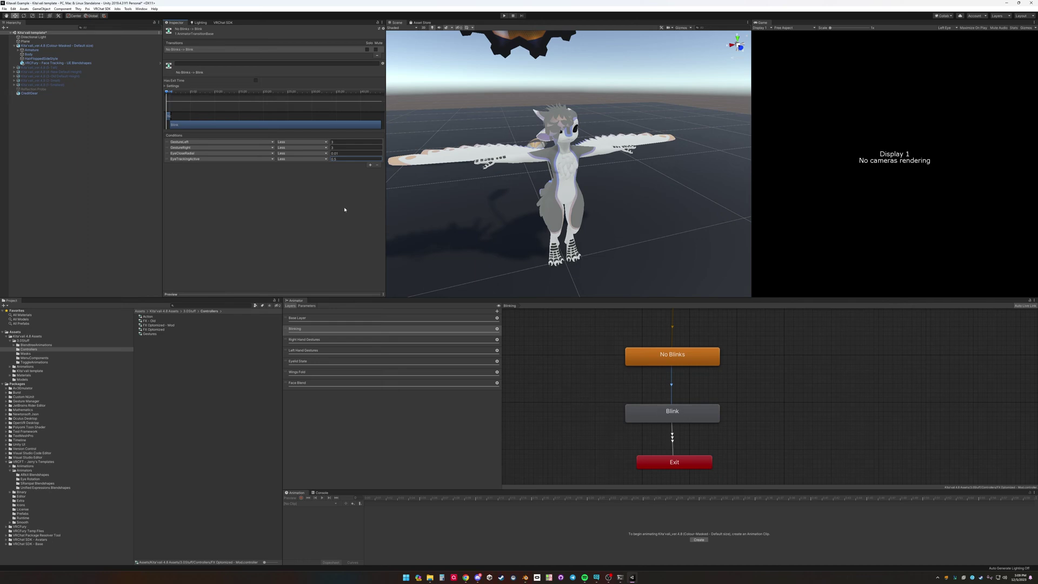
{"action": "middle_click_drag", "start_coordinate": [768, 456], "coordinate": [640, 396]}
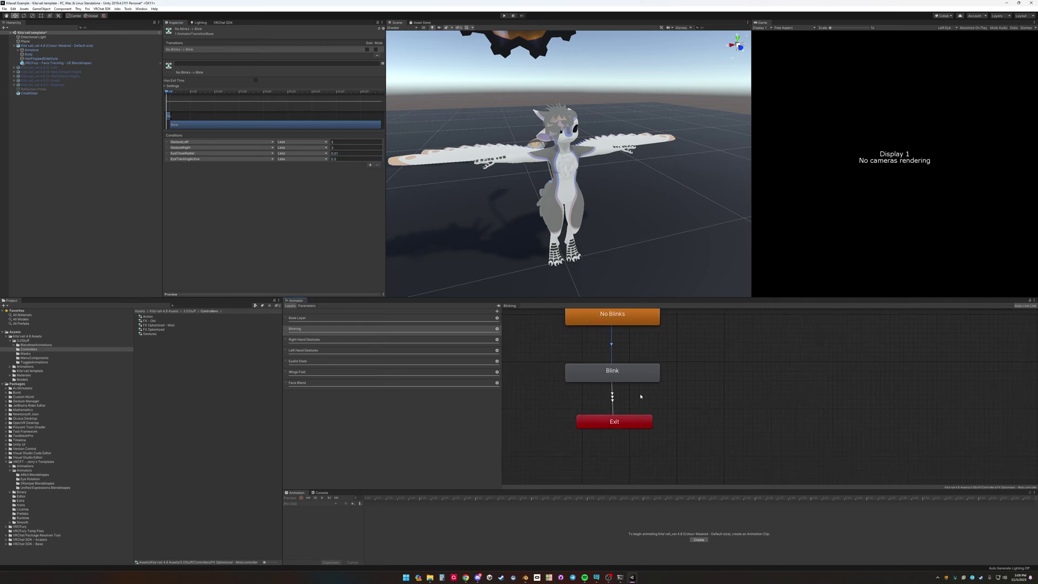
{"action": "left_click", "coordinate": [612, 392]}
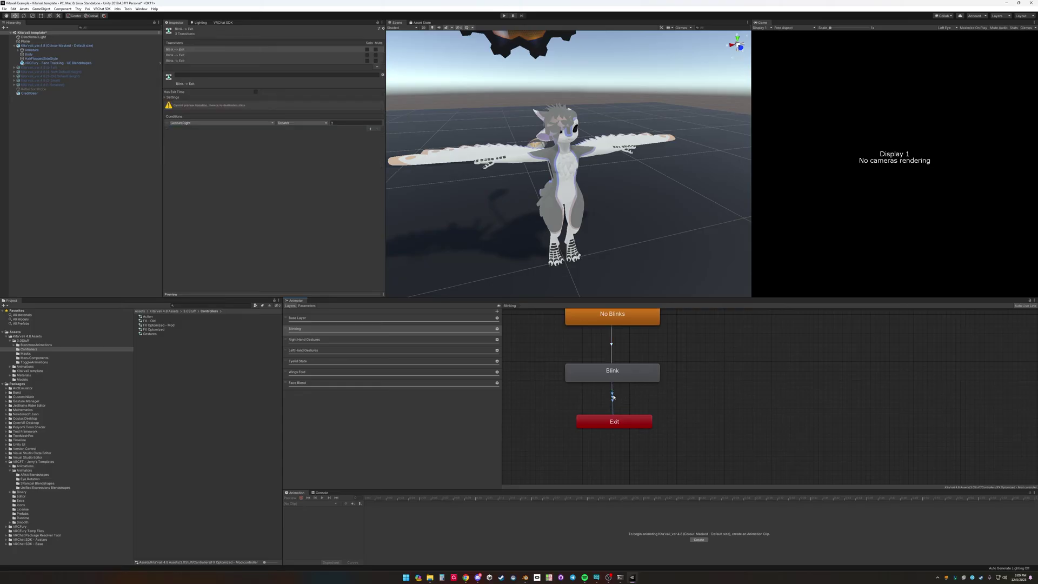
Check the Greater condition on each of the three Blink → Exit transitions, then select Blink.
{"action": "left_click", "coordinate": [207, 56]}
{"action": "left_click", "coordinate": [214, 49]}
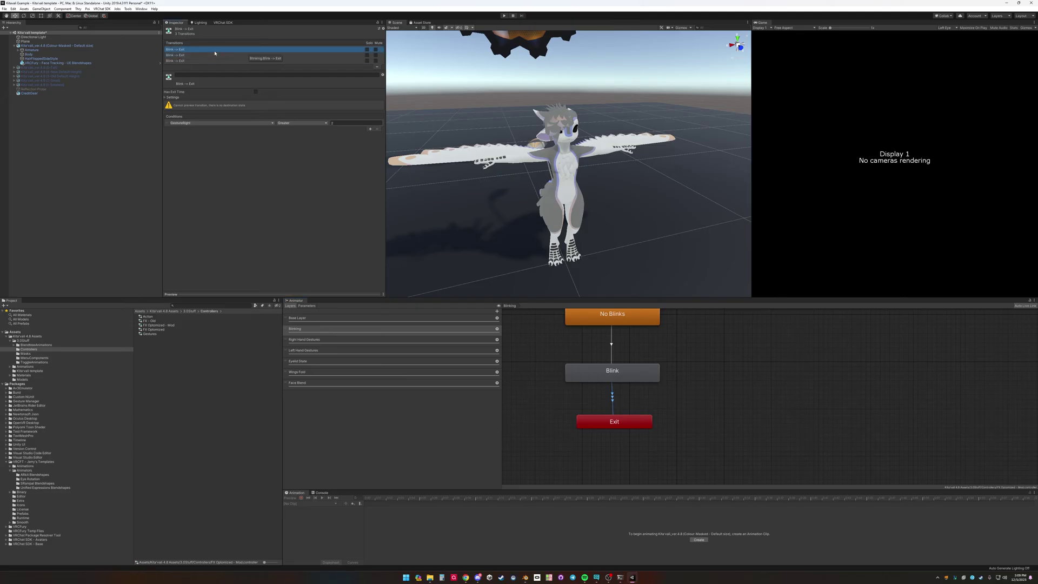
{"action": "left_click", "coordinate": [208, 55]}
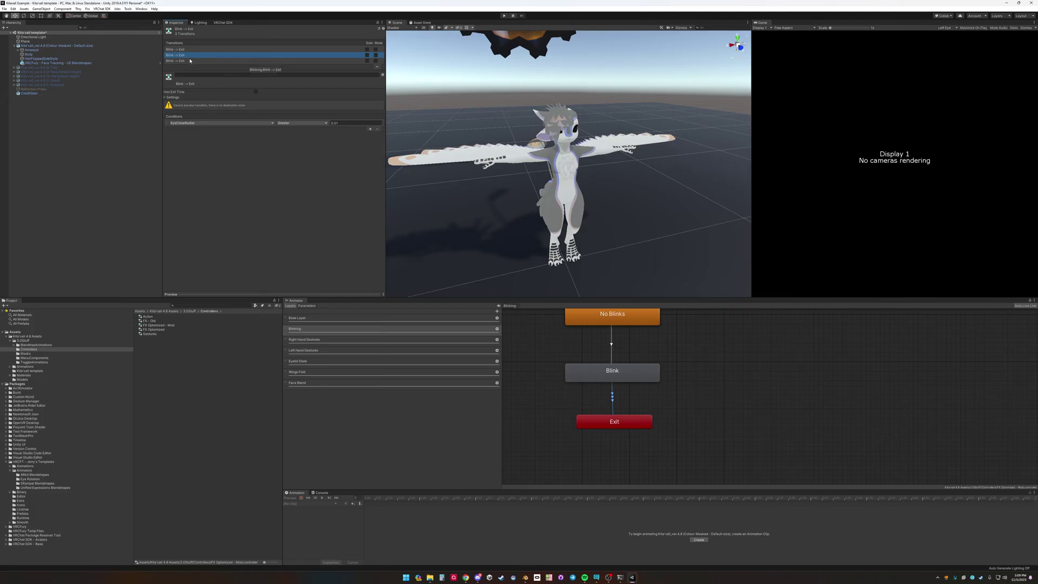
{"action": "left_click", "coordinate": [190, 60]}
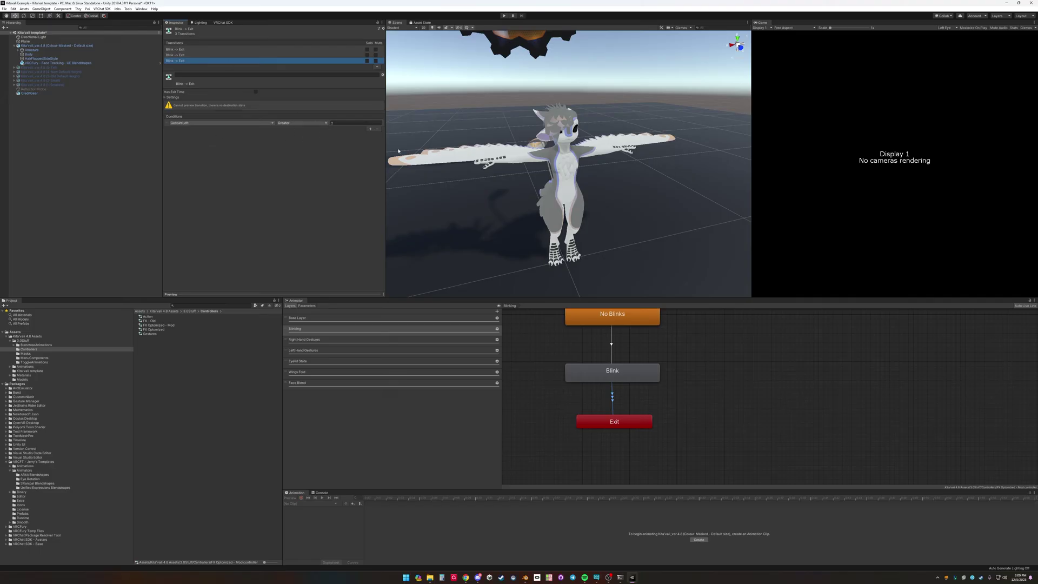
{"action": "left_click", "coordinate": [615, 377]}
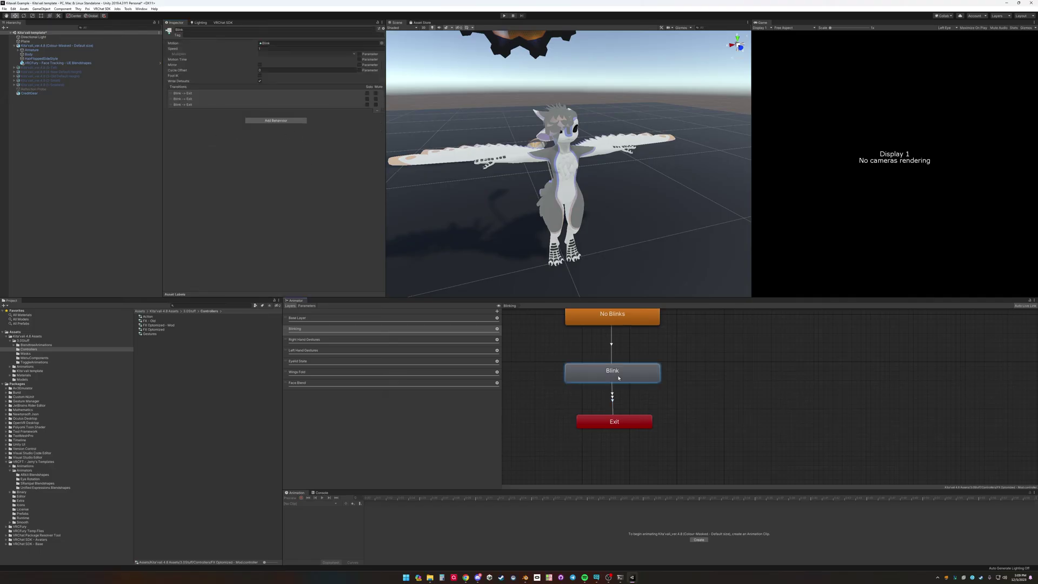
Create a new Blink → Exit transition with an EyeTrackingActive Greater 0.5 condition.
{"action": "right_click", "coordinate": [616, 377]}
{"action": "left_click", "coordinate": [639, 379]}
{"action": "left_click", "coordinate": [614, 422]}
{"action": "left_click", "coordinate": [613, 398]}
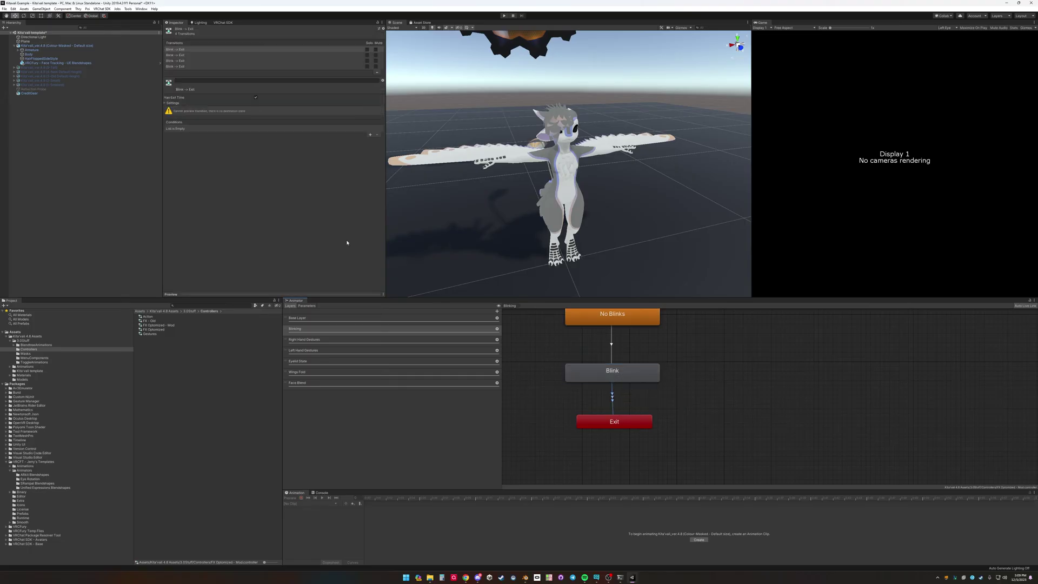
{"action": "left_click", "coordinate": [171, 103]}
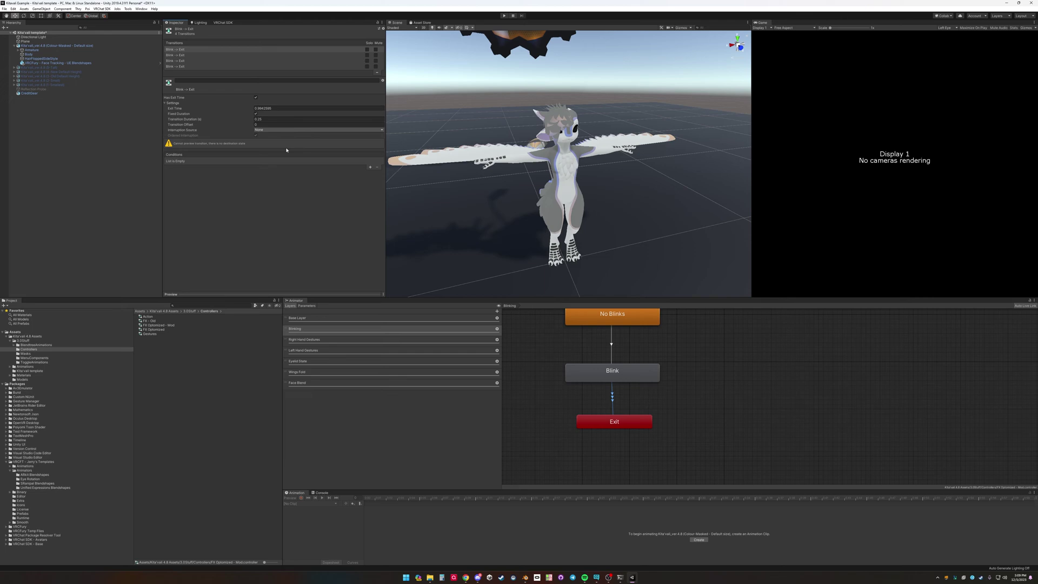
{"action": "left_click", "coordinate": [370, 167]}
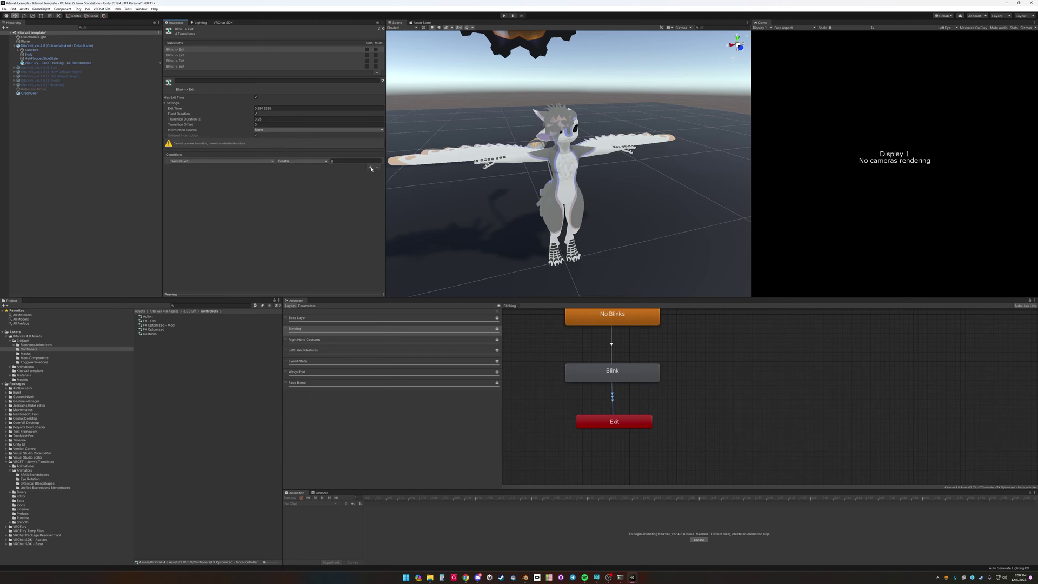
{"action": "left_click", "coordinate": [227, 161]}
{"action": "scroll", "coordinate": [227, 198], "scroll_direction": "down", "scroll_amount": 3}
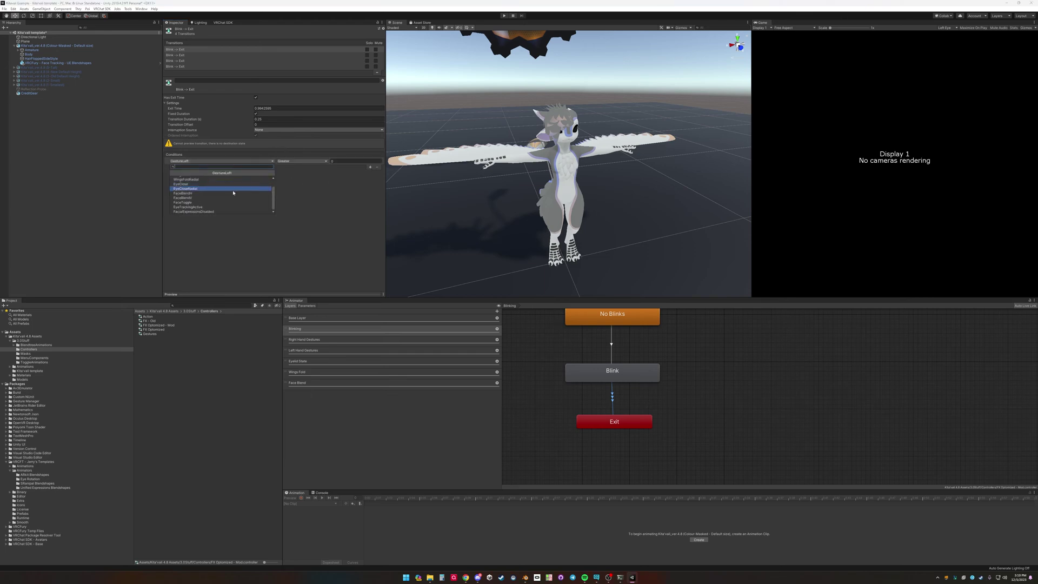
{"action": "left_click", "coordinate": [217, 211]}
{"action": "left_click", "coordinate": [219, 161]}
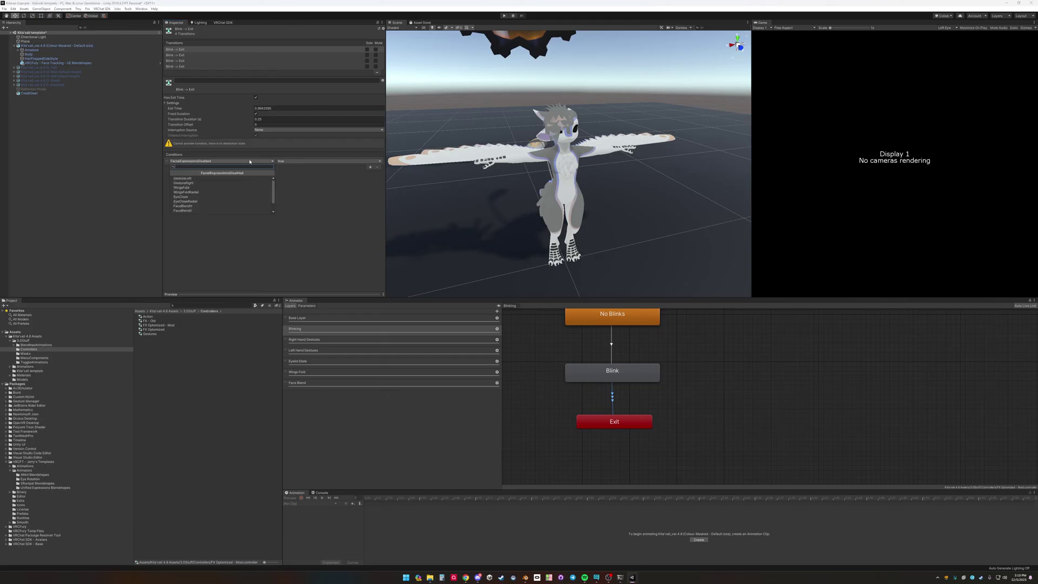
{"action": "left_click", "coordinate": [198, 207]}
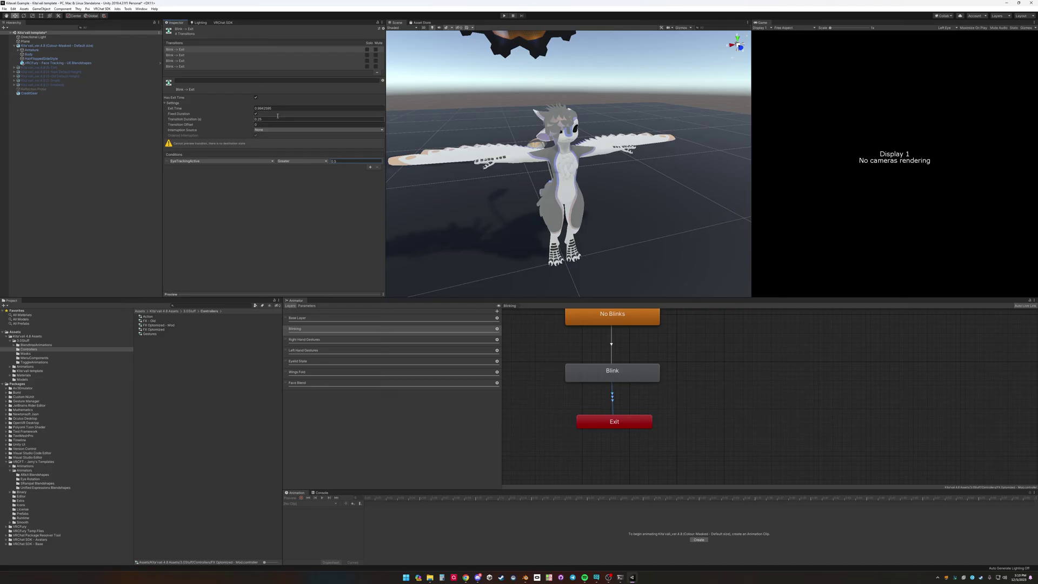
Compare the other Blink exits, then give the new transition 0 duration and no exit time.
{"action": "left_click", "coordinate": [185, 55]}
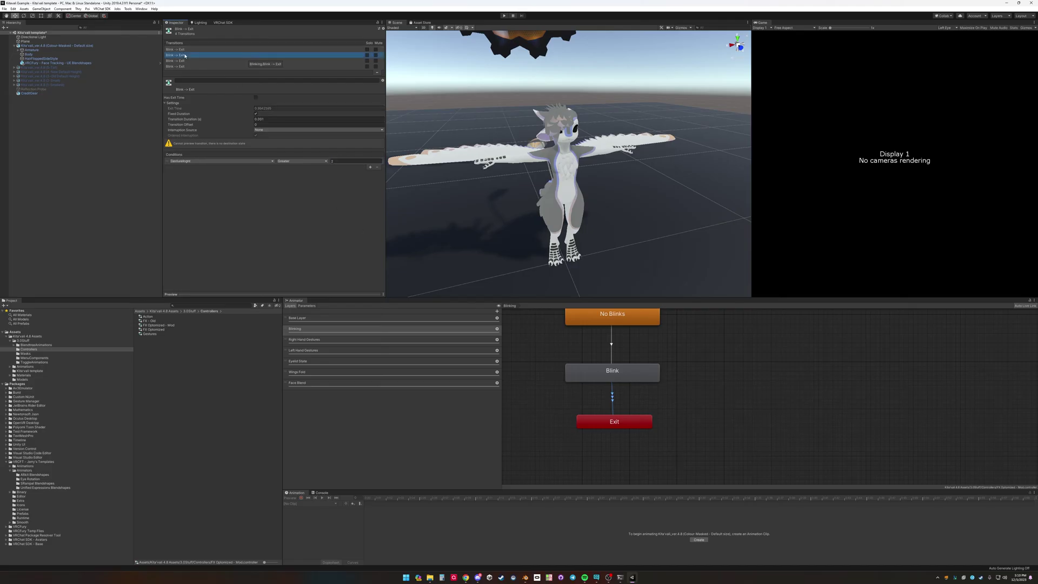
{"action": "left_click", "coordinate": [187, 50]}
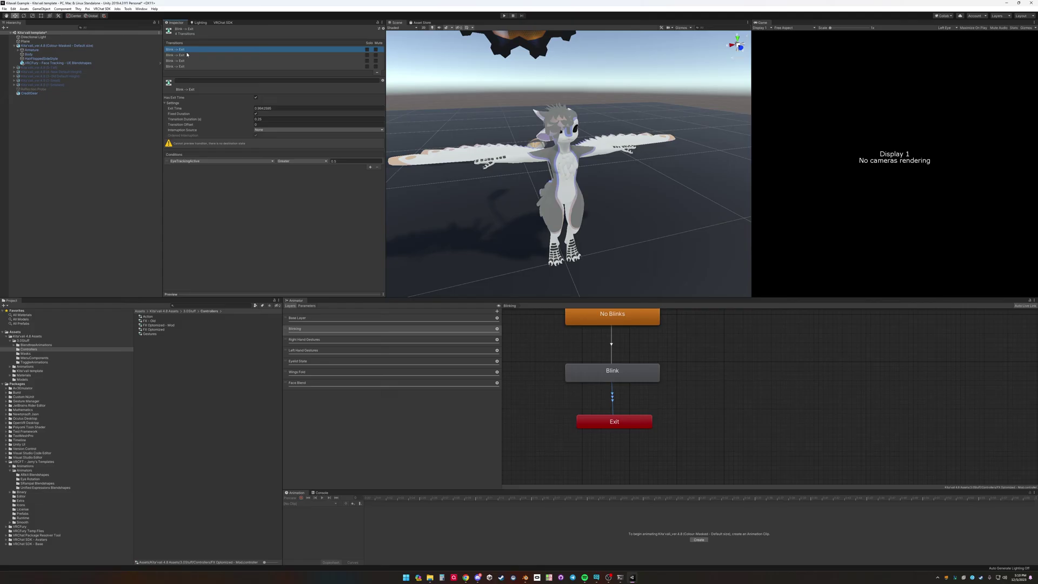
{"action": "left_click", "coordinate": [184, 57]}
{"action": "left_click", "coordinate": [186, 61]}
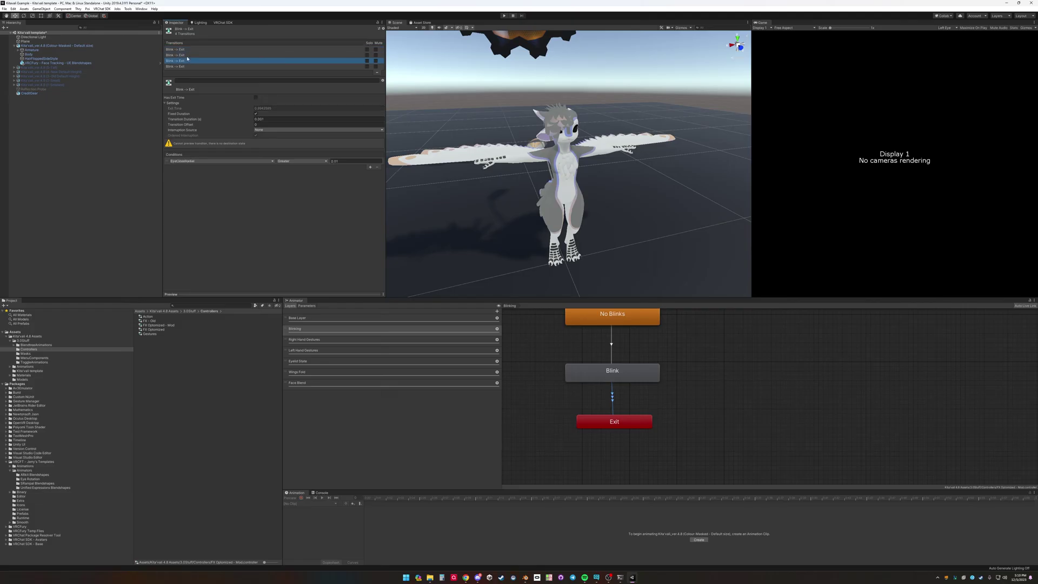
{"action": "left_click", "coordinate": [189, 55]}
{"action": "left_click", "coordinate": [193, 51]}
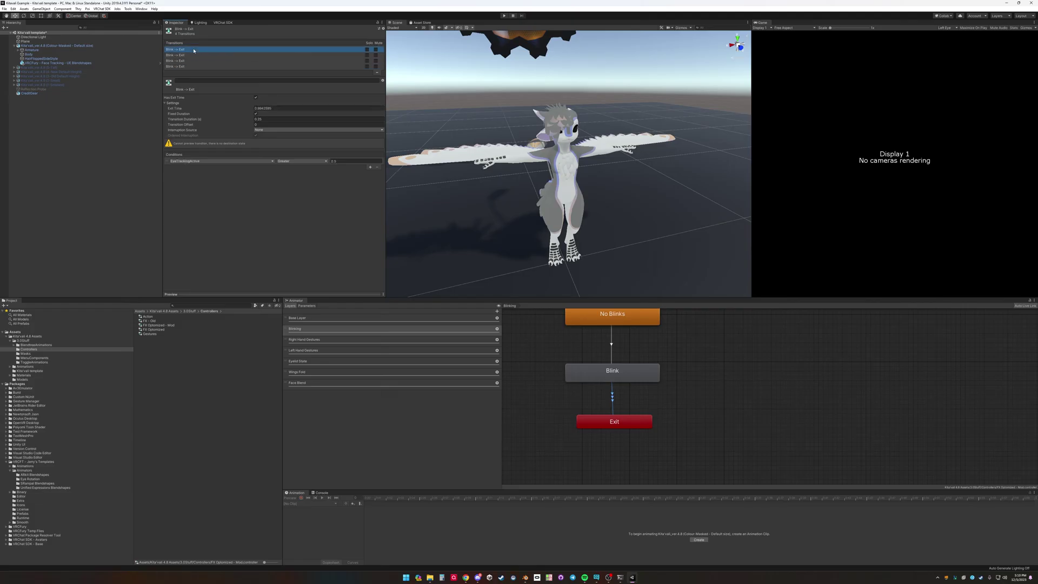
{"action": "left_click", "coordinate": [281, 119]}
{"action": "type", "text": "001"}
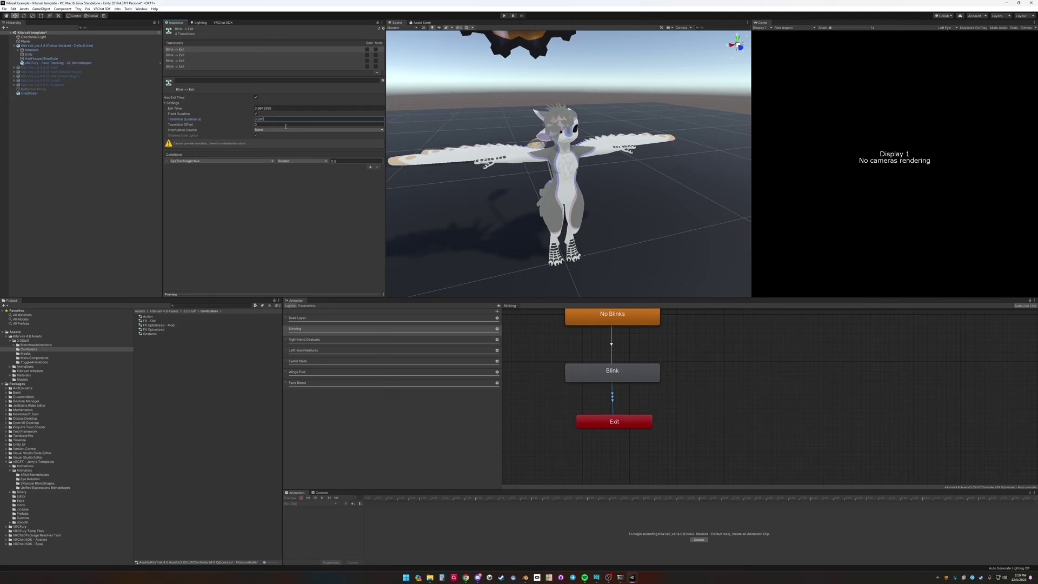
{"action": "left_click", "coordinate": [256, 97]}
Review the other Blink → Exit transitions, ending on the fourth's GestureLeft condition.
{"action": "left_click", "coordinate": [179, 55]}
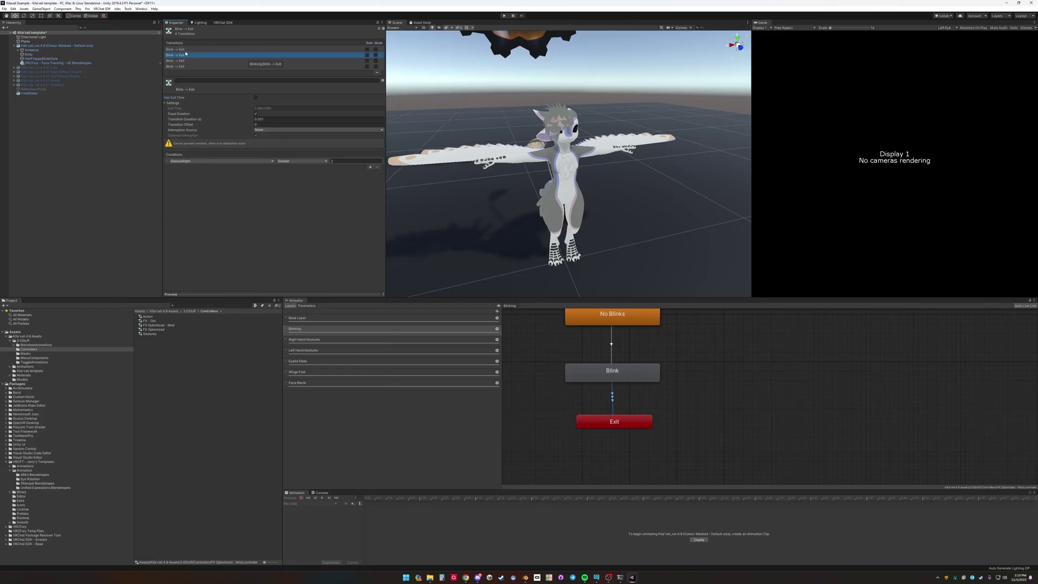
{"action": "left_click", "coordinate": [186, 49]}
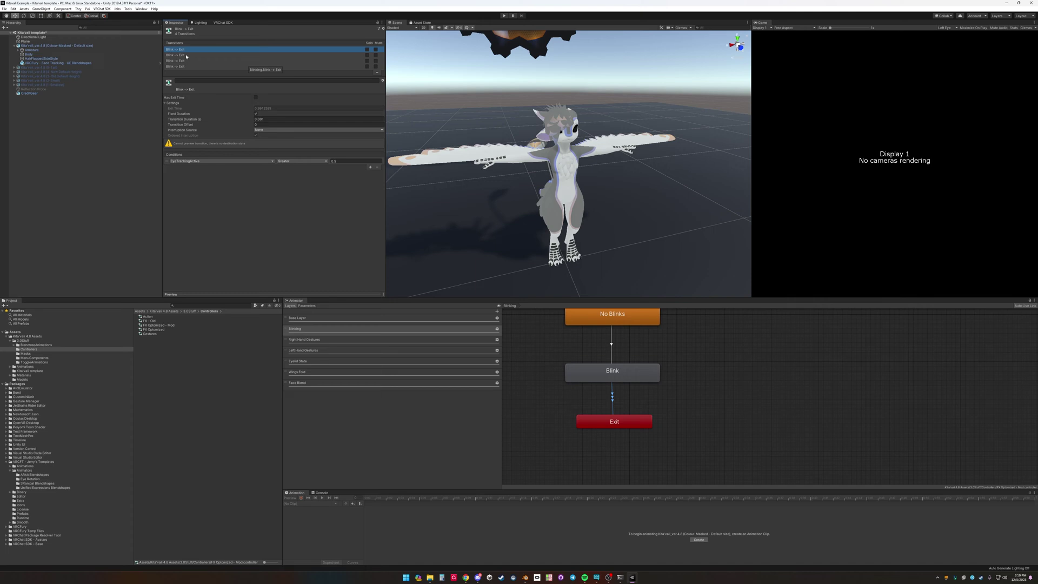
{"action": "left_click", "coordinate": [186, 55]}
{"action": "left_click", "coordinate": [185, 61]}
{"action": "left_click", "coordinate": [185, 66]}
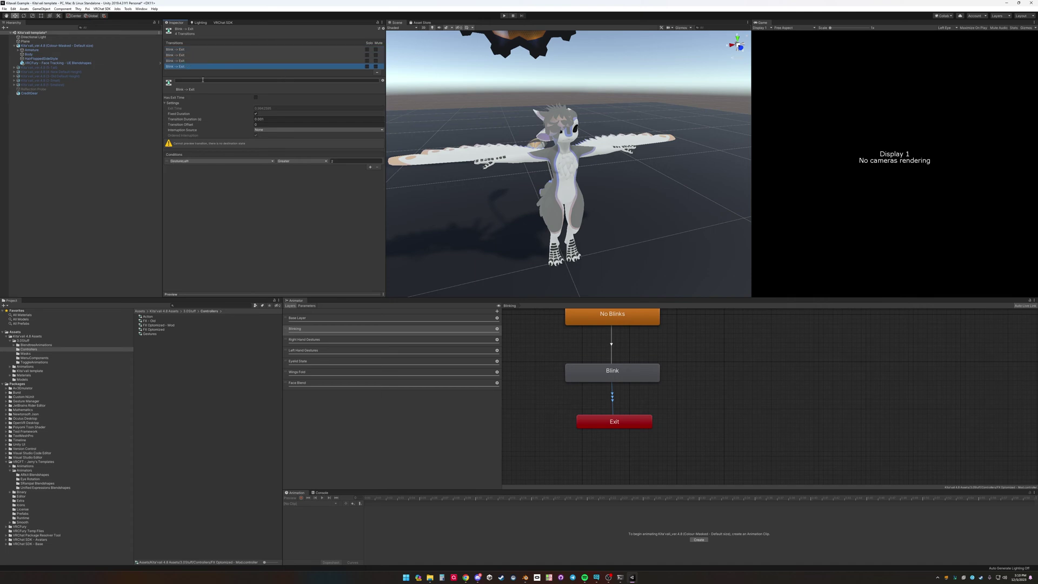
{"action": "scroll", "coordinate": [679, 410], "scroll_direction": "down", "scroll_amount": 4}
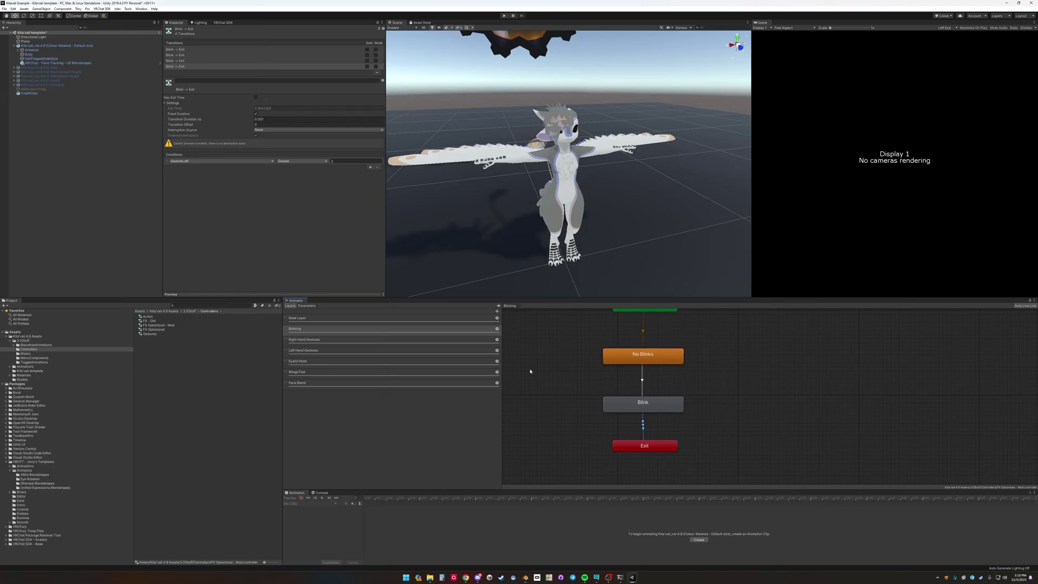
In the Right Hand Gestures layer, add FacialExpressionsDisabled false to the Any State → Fist transition.
{"action": "left_click", "coordinate": [409, 339]}
{"action": "scroll", "coordinate": [590, 407], "scroll_direction": "down", "scroll_amount": 3}
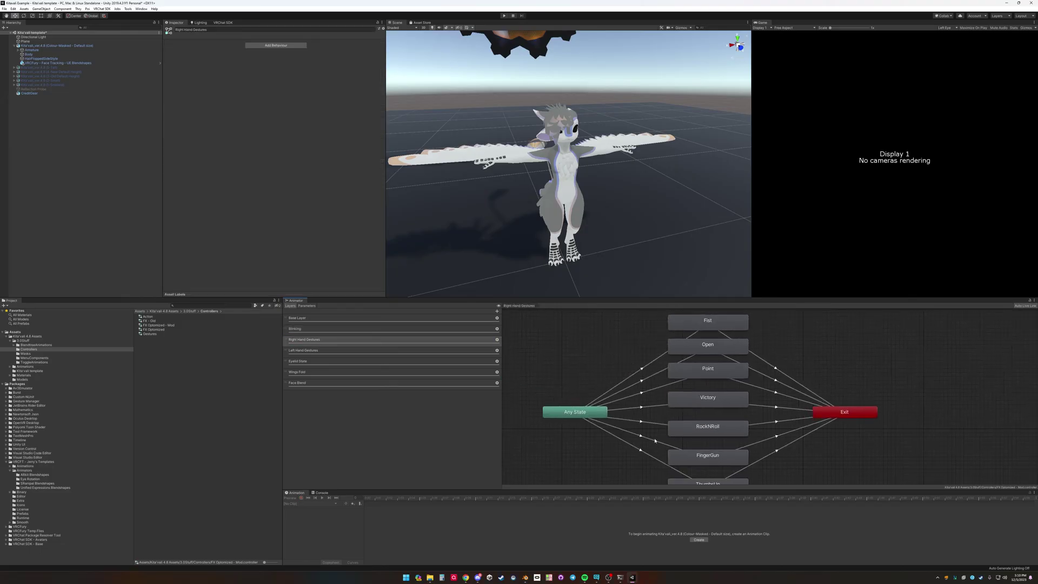
{"action": "scroll", "coordinate": [643, 411], "scroll_direction": "down", "scroll_amount": 2}
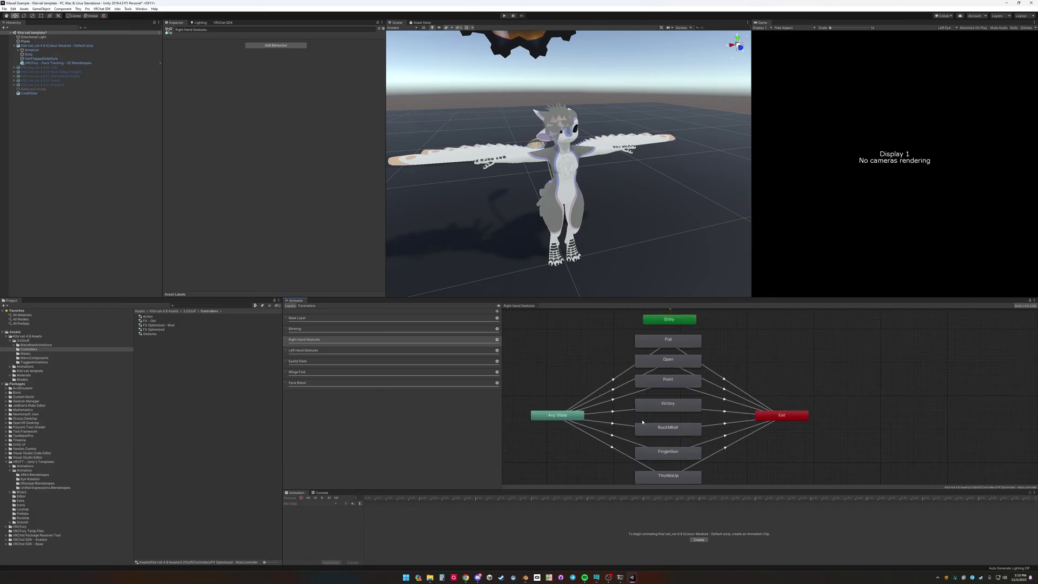
{"action": "scroll", "coordinate": [627, 392], "scroll_direction": "up", "scroll_amount": 2}
{"action": "middle_click_drag", "start_coordinate": [627, 392], "coordinate": [629, 409]}
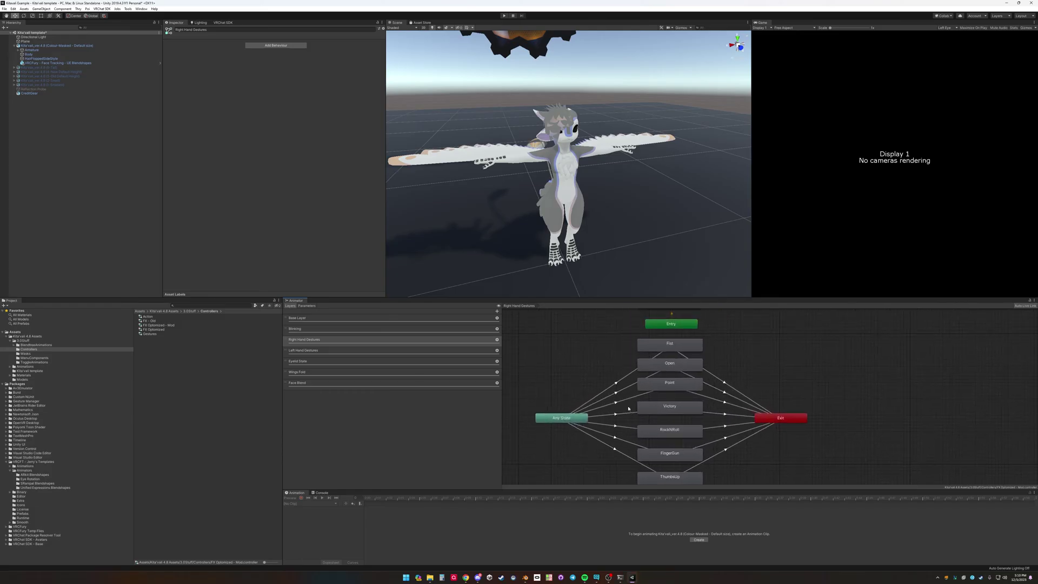
{"action": "middle_click_drag", "start_coordinate": [674, 381], "coordinate": [665, 347]}
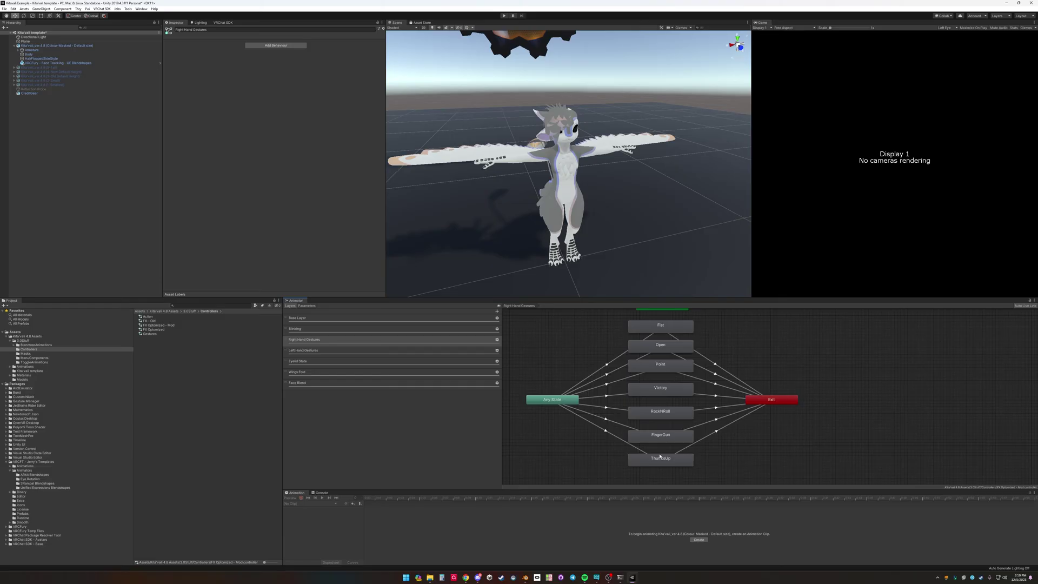
{"action": "left_click", "coordinate": [608, 362]}
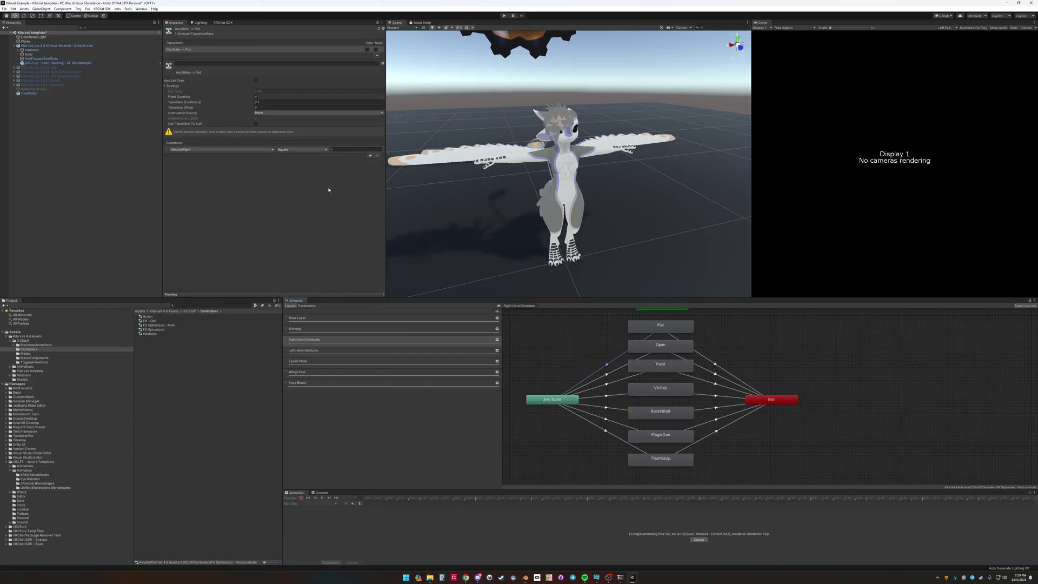
{"action": "left_click", "coordinate": [369, 156]}
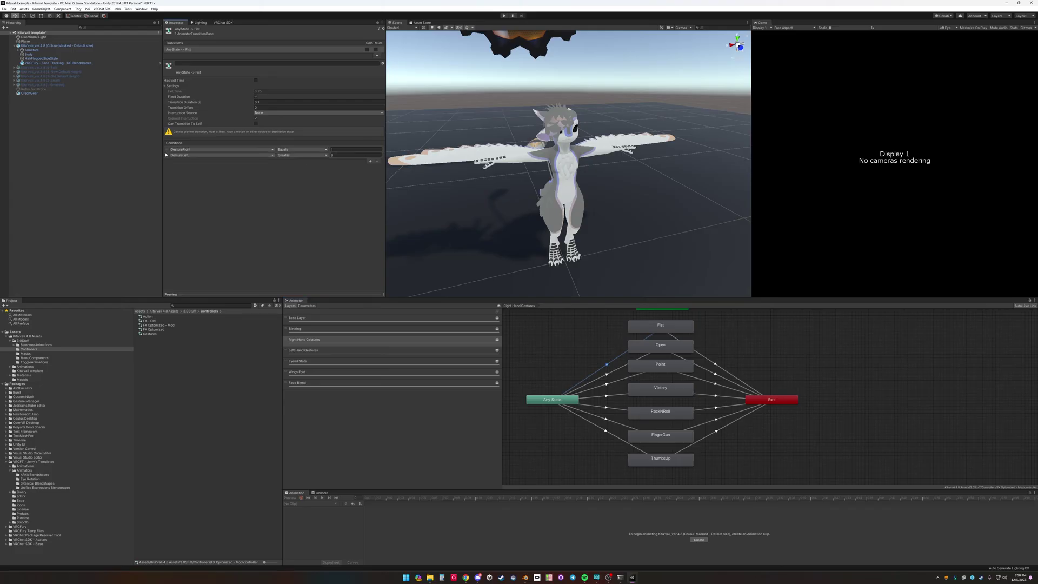
{"action": "left_click", "coordinate": [219, 155]}
{"action": "scroll", "coordinate": [200, 201], "scroll_direction": "down", "scroll_amount": 3}
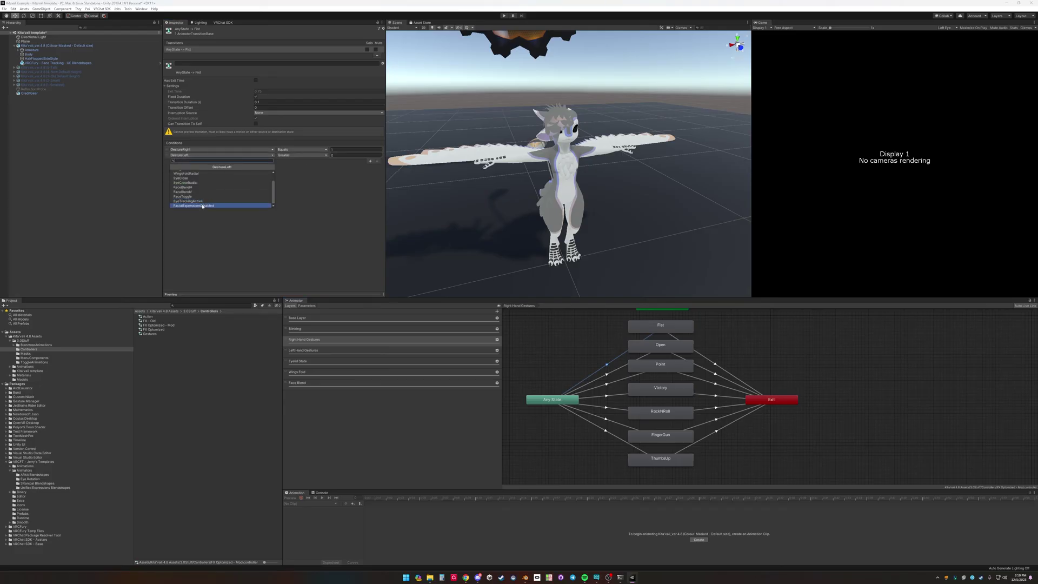
{"action": "left_click", "coordinate": [203, 206]}
{"action": "left_click", "coordinate": [302, 156]}
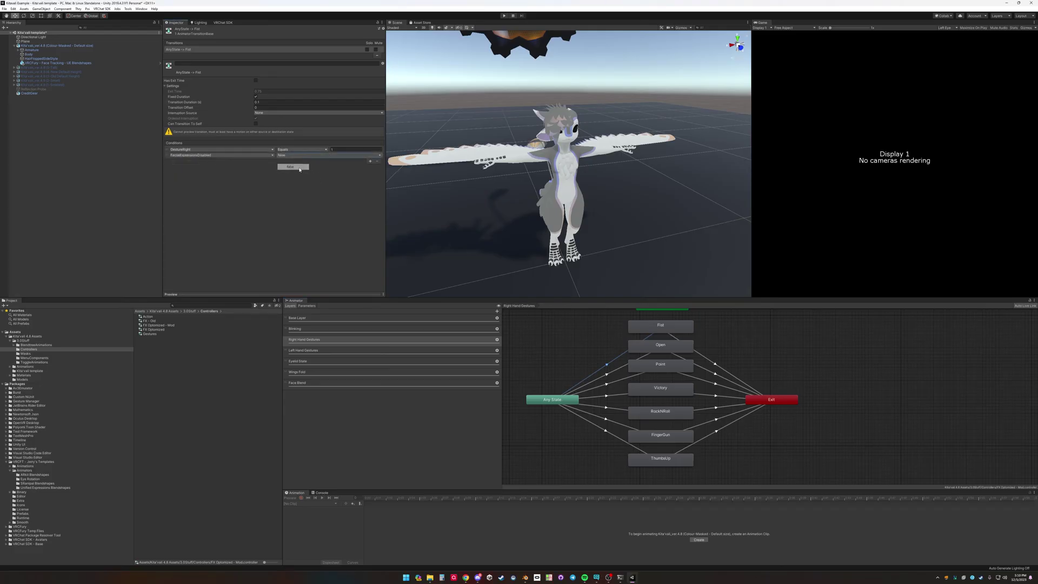
{"action": "left_click", "coordinate": [292, 168]}
Add a FacialExpressionsDisabled false condition to the Open and Point transitions.
{"action": "left_click", "coordinate": [604, 377]}
{"action": "left_click", "coordinate": [370, 156]}
{"action": "left_click", "coordinate": [216, 155]}
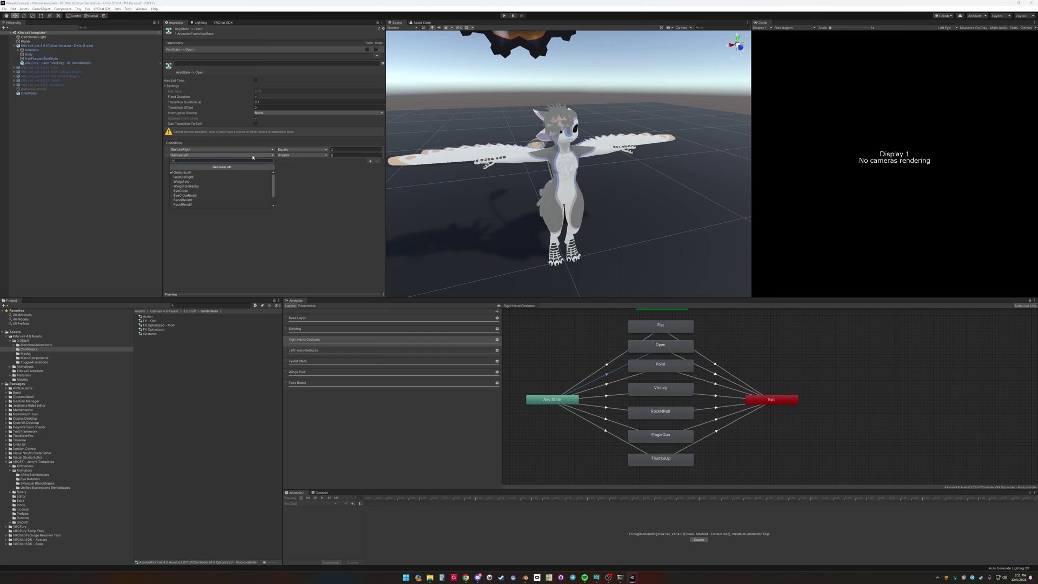
{"action": "scroll", "coordinate": [212, 205], "scroll_direction": "down", "scroll_amount": 5}
{"action": "left_click", "coordinate": [213, 206]}
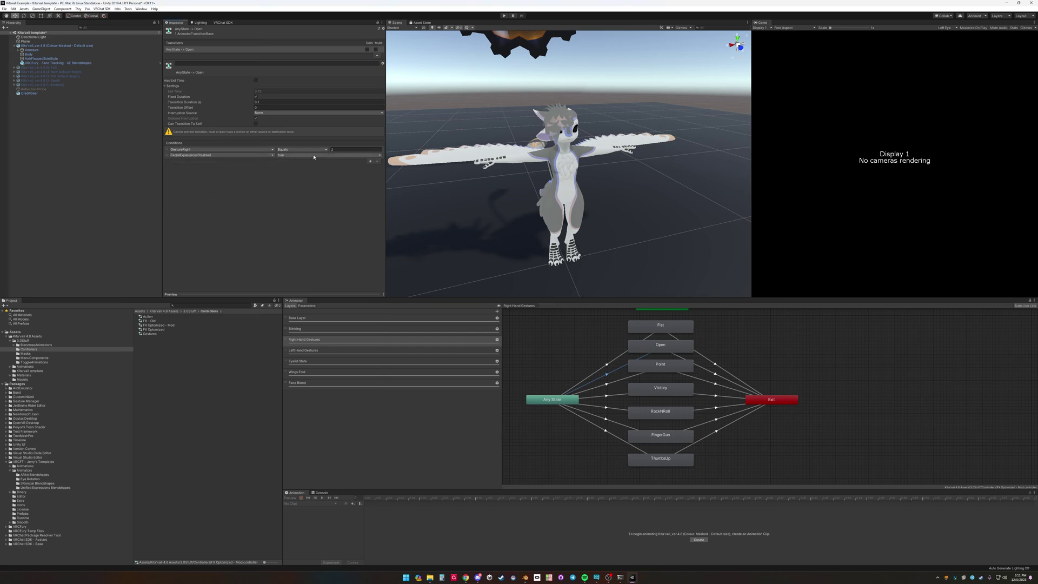
{"action": "left_click", "coordinate": [302, 156]}
{"action": "left_click", "coordinate": [292, 169]}
{"action": "left_click", "coordinate": [608, 382]}
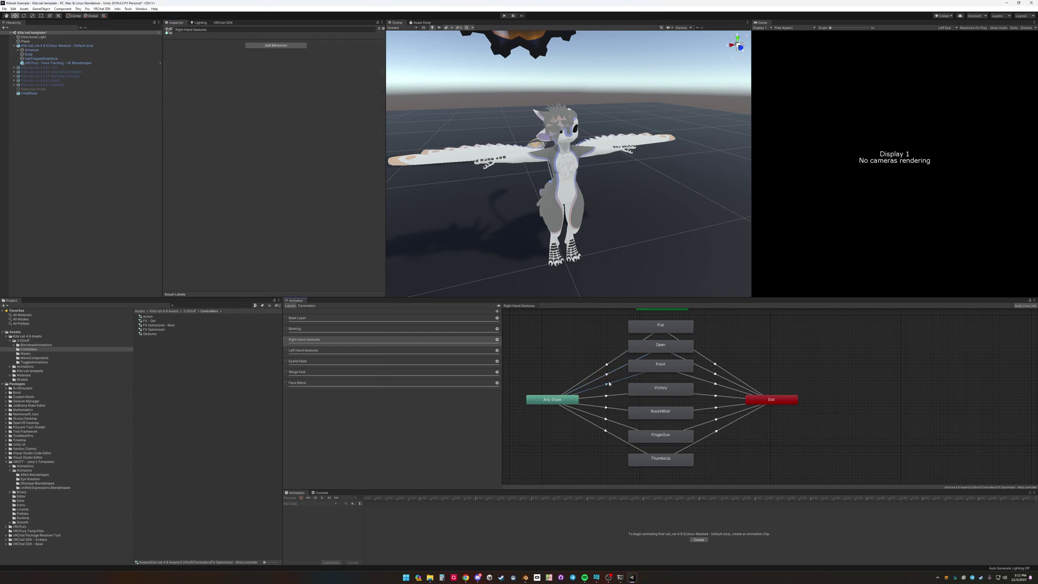
{"action": "left_click", "coordinate": [370, 161]}
{"action": "left_click", "coordinate": [216, 155]}
{"action": "left_click", "coordinate": [213, 205]}
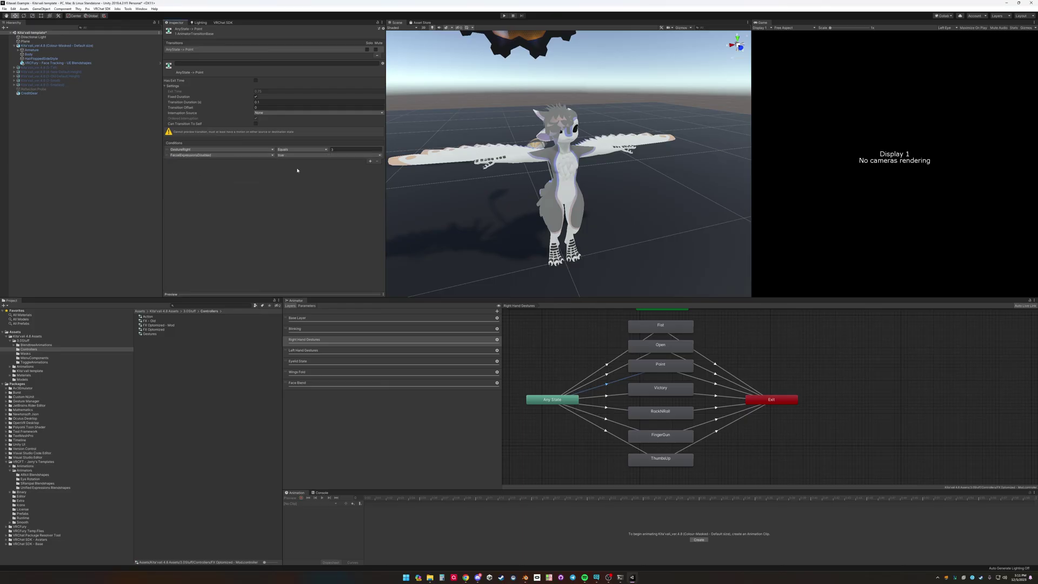
{"action": "left_click", "coordinate": [302, 156]}
{"action": "left_click", "coordinate": [291, 169]}
Add a FacialExpressionsDisabled false condition to the Victory and RockNRoll transitions.
{"action": "left_click", "coordinate": [606, 396]}
{"action": "left_click", "coordinate": [256, 149]}
{"action": "scroll", "coordinate": [222, 184], "scroll_direction": "down", "scroll_amount": 3}
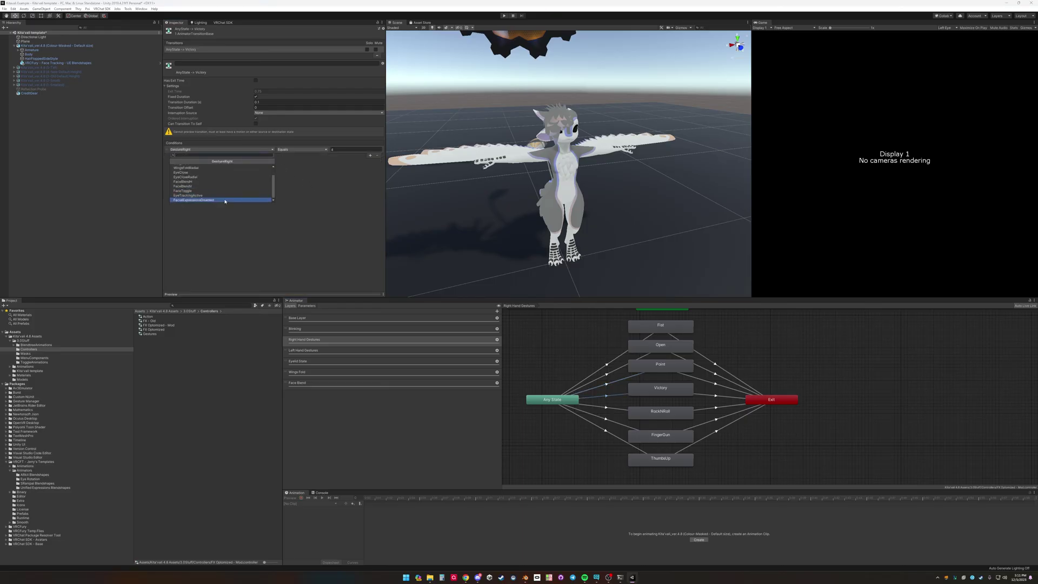
{"action": "left_click", "coordinate": [212, 199]}
{"action": "left_click", "coordinate": [302, 150]}
{"action": "left_click", "coordinate": [292, 160]}
{"action": "left_click", "coordinate": [606, 407]}
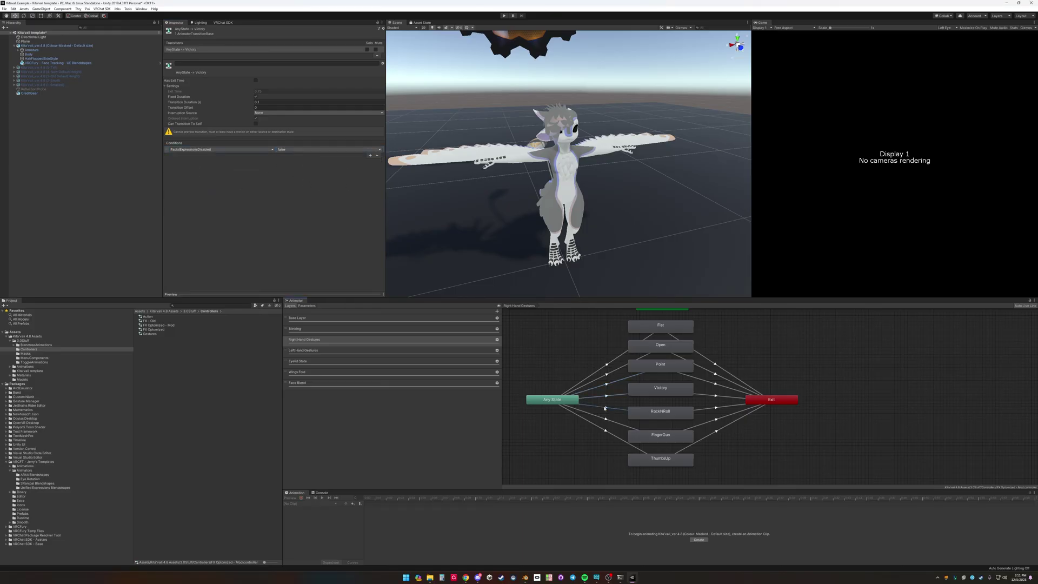
{"action": "left_click", "coordinate": [371, 155]}
{"action": "left_click", "coordinate": [216, 155]}
{"action": "left_click", "coordinate": [203, 206]}
{"action": "left_click", "coordinate": [302, 156]}
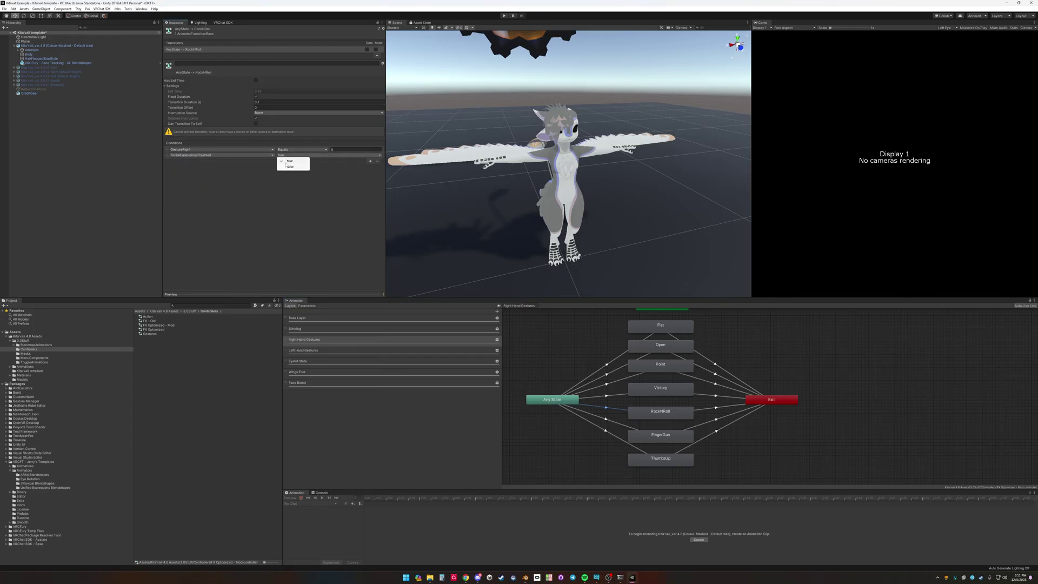
{"action": "left_click", "coordinate": [292, 167]}
Add a FacialExpressionsDisabled false condition to the FingerGun and ThumbsUp transitions.
{"action": "left_click", "coordinate": [604, 419]}
{"action": "left_click", "coordinate": [232, 155]}
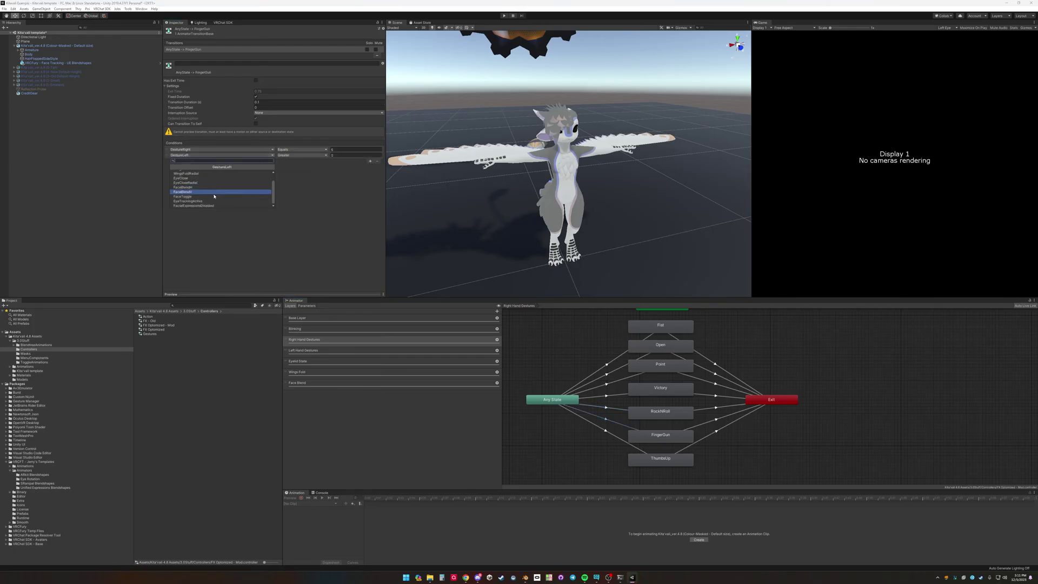
{"action": "left_click", "coordinate": [203, 206]}
{"action": "left_click", "coordinate": [302, 155]}
{"action": "left_click", "coordinate": [292, 167]}
{"action": "left_click", "coordinate": [605, 431]}
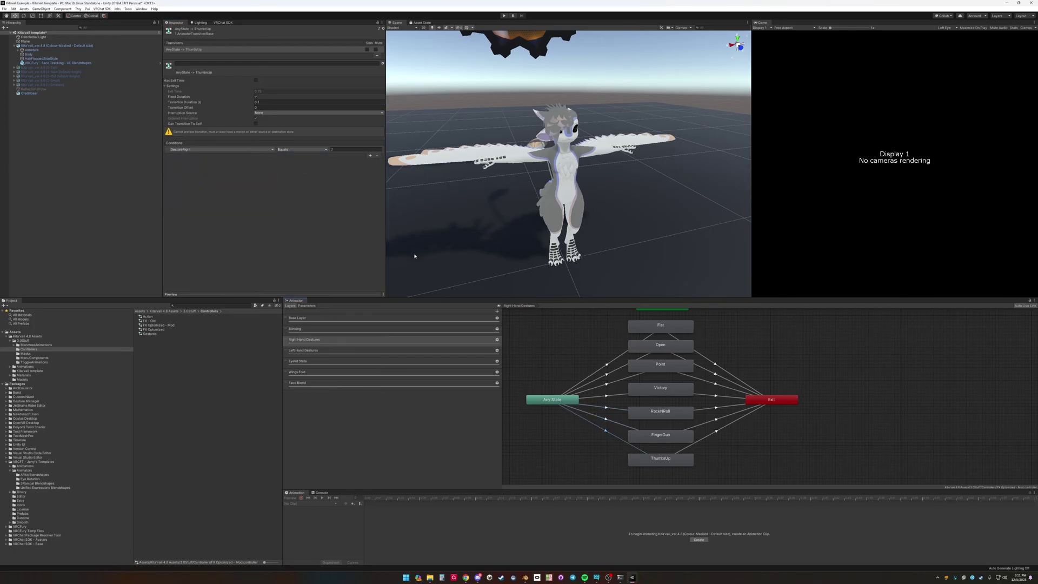
{"action": "left_click", "coordinate": [371, 155]}
{"action": "left_click", "coordinate": [216, 155]}
{"action": "left_click", "coordinate": [203, 206]}
{"action": "left_click", "coordinate": [300, 155]}
{"action": "left_click", "coordinate": [292, 167]}
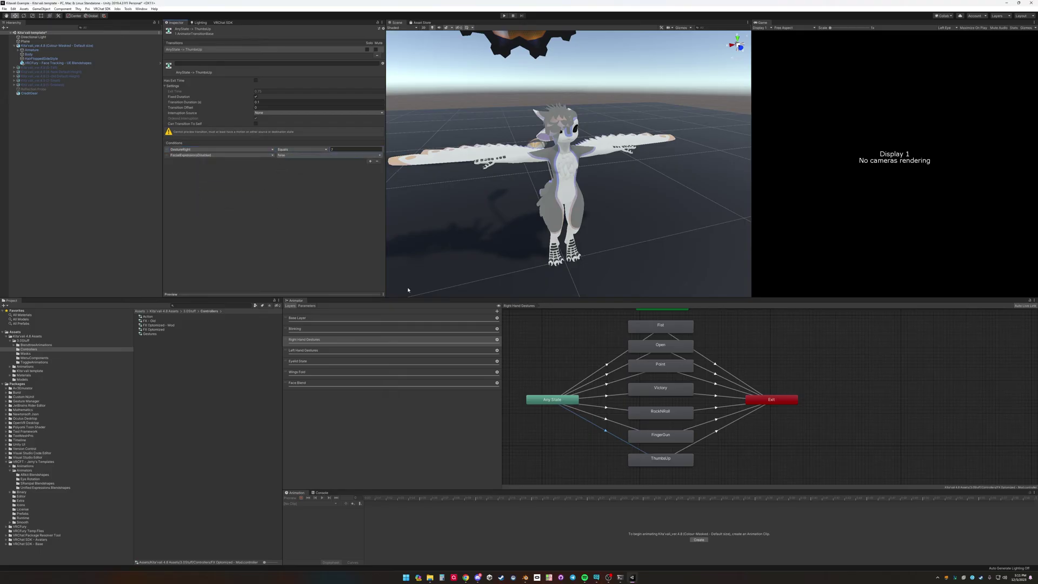
In the Left Hand Gestures layer, add FacialExpressionsDisabled false to the Fist and Open transitions.
{"action": "left_click", "coordinate": [371, 352]}
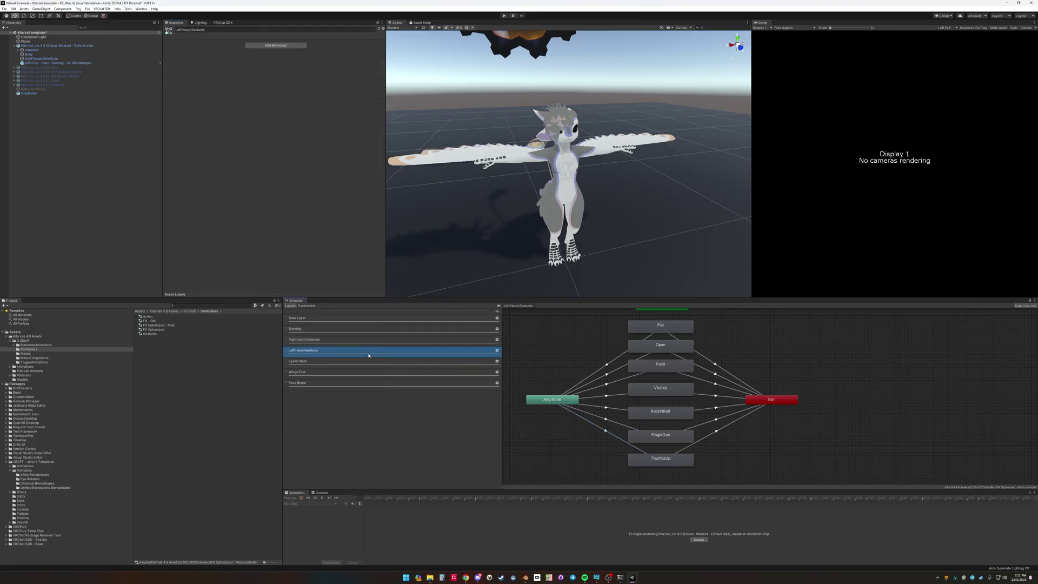
{"action": "left_click", "coordinate": [600, 368]}
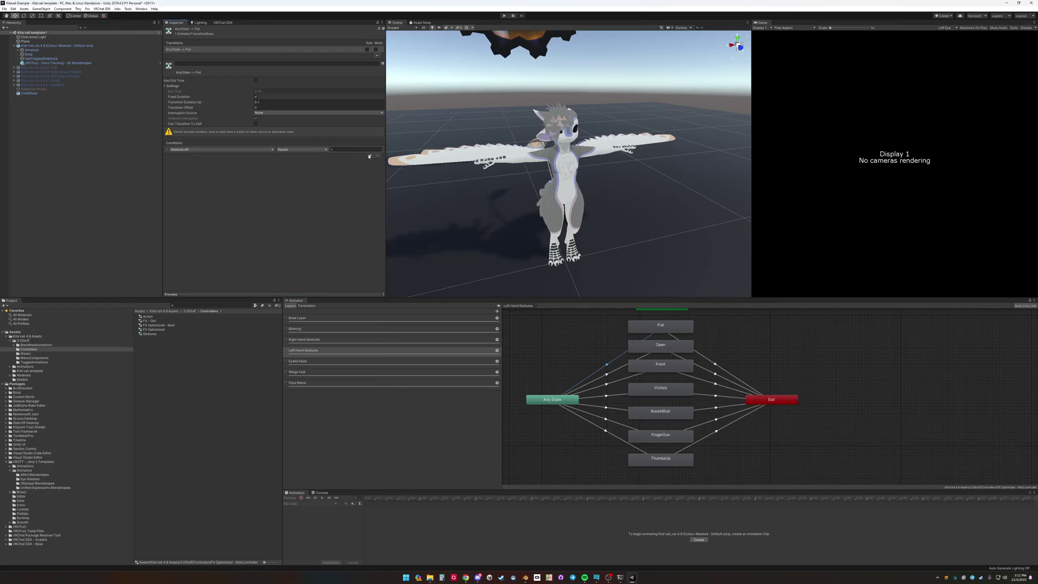
{"action": "left_click", "coordinate": [214, 156]}
{"action": "left_click", "coordinate": [211, 208]}
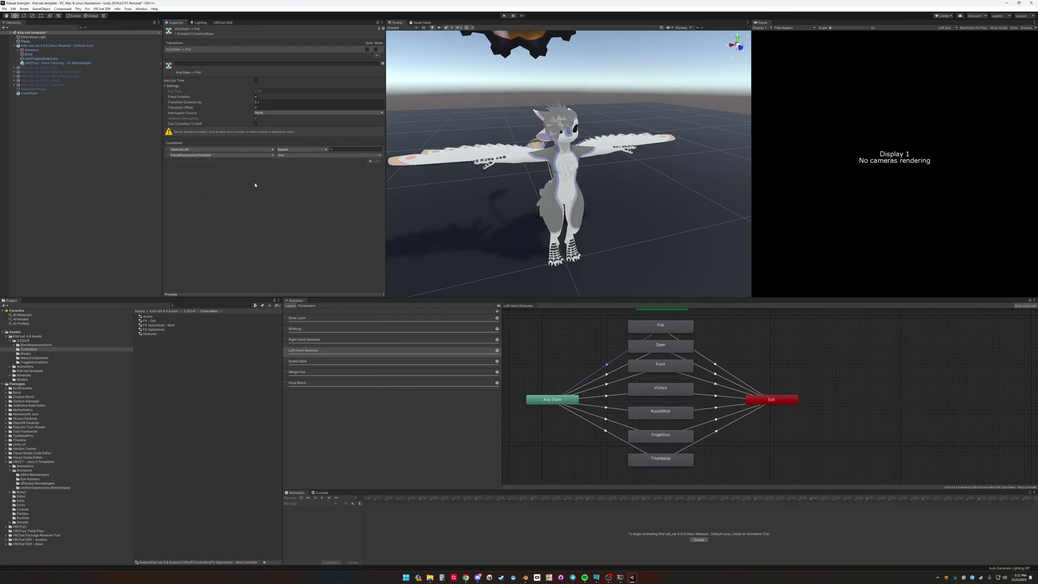
{"action": "left_click", "coordinate": [297, 156]}
{"action": "left_click", "coordinate": [290, 161]}
{"action": "left_click", "coordinate": [607, 374]}
{"action": "left_click", "coordinate": [221, 155]}
{"action": "left_click", "coordinate": [194, 205]}
{"action": "left_click", "coordinate": [297, 155]}
{"action": "left_click", "coordinate": [290, 161]}
Add a FacialExpressionsDisabled false condition to the Point and Victory transitions.
{"action": "left_click", "coordinate": [608, 383]}
{"action": "left_click", "coordinate": [222, 196]}
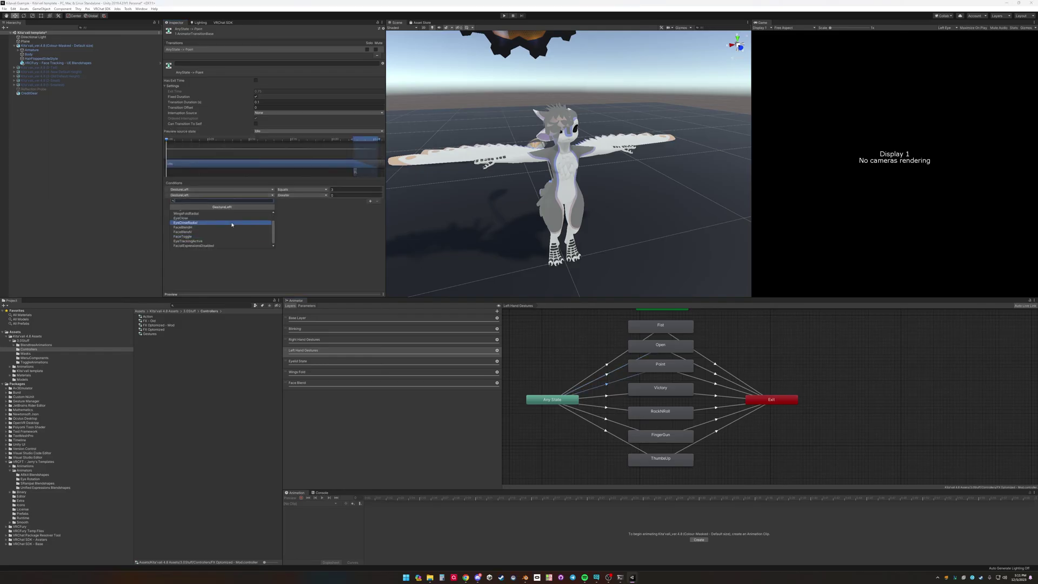
{"action": "left_click", "coordinate": [273, 207]}
{"action": "left_click", "coordinate": [608, 395]}
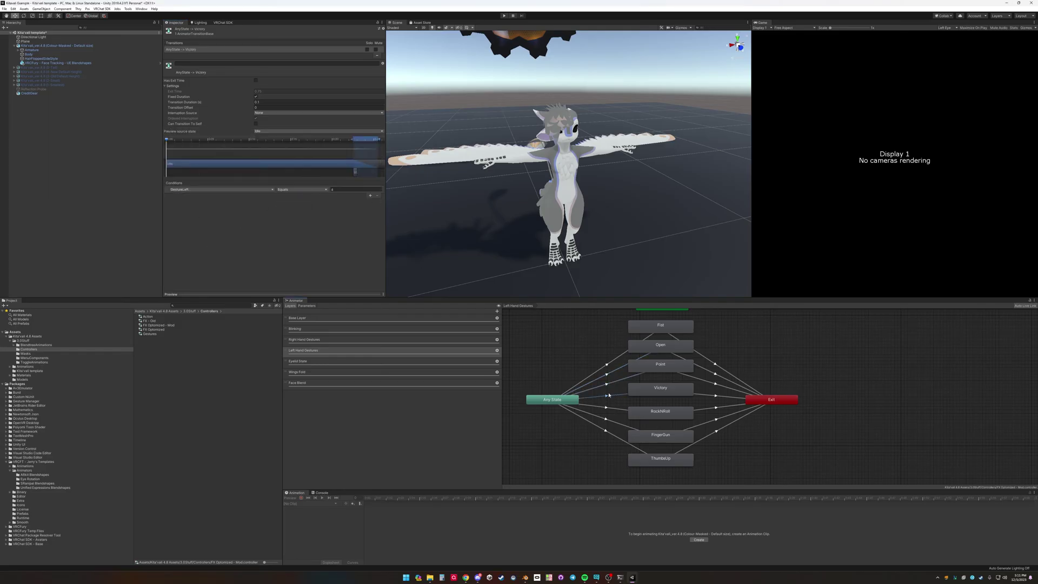
{"action": "left_click", "coordinate": [370, 195]}
{"action": "left_click", "coordinate": [221, 195]}
{"action": "left_click", "coordinate": [210, 214]}
{"action": "left_click", "coordinate": [302, 195]}
{"action": "left_click", "coordinate": [292, 202]}
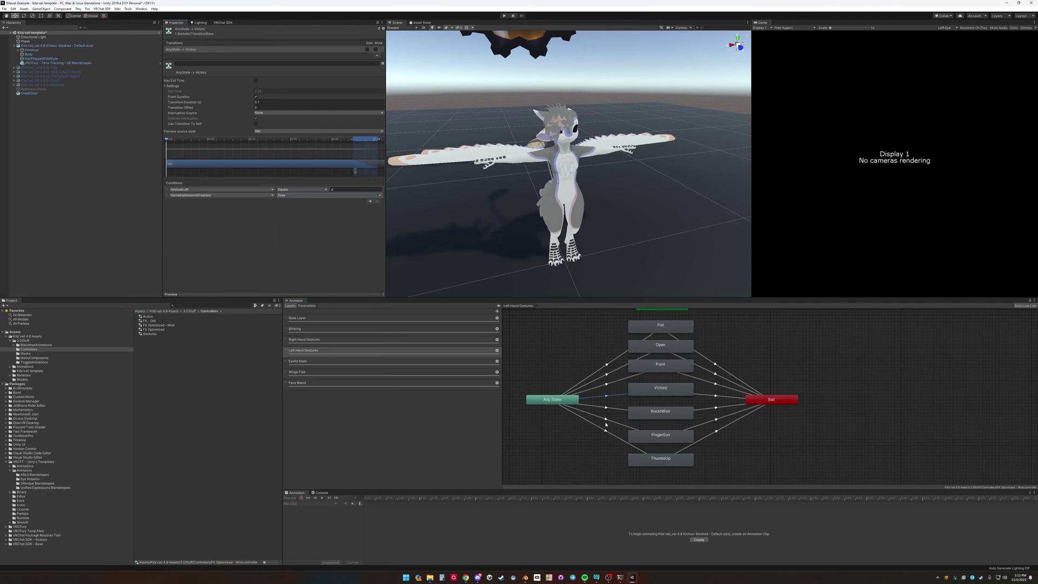
Add a FacialExpressionsDisabled false condition to the RockNRoll and FingerGun transitions.
{"action": "left_click", "coordinate": [606, 407]}
{"action": "left_click", "coordinate": [371, 201]}
{"action": "left_click", "coordinate": [222, 195]}
{"action": "left_click", "coordinate": [216, 214]}
{"action": "left_click", "coordinate": [301, 195]}
{"action": "left_click", "coordinate": [292, 202]}
{"action": "left_click", "coordinate": [605, 419]}
{"action": "left_click", "coordinate": [371, 201]}
{"action": "left_click", "coordinate": [233, 195]}
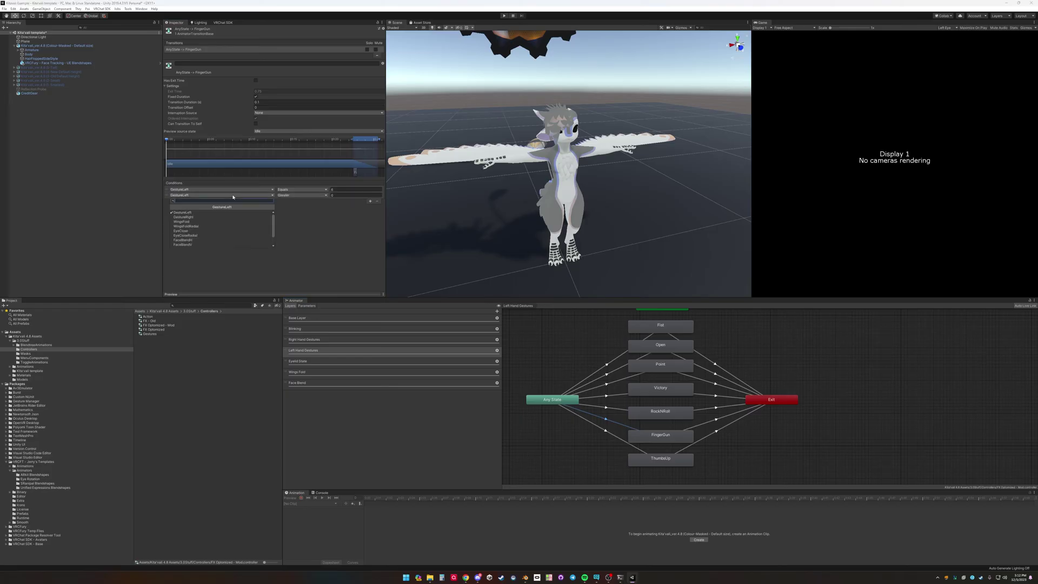
{"action": "left_click", "coordinate": [216, 214]}
{"action": "left_click", "coordinate": [301, 196]}
{"action": "left_click", "coordinate": [292, 202]}
Add a FacialExpressionsDisabled false condition to the ThumbsUp transition.
{"action": "left_click", "coordinate": [605, 431]}
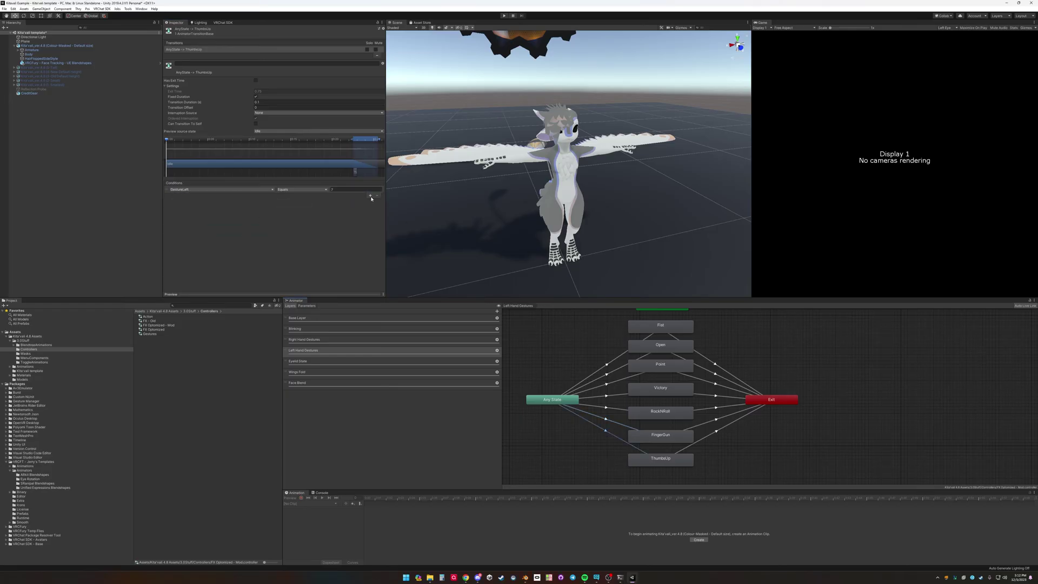
{"action": "left_click", "coordinate": [370, 195]}
{"action": "left_click", "coordinate": [221, 196]}
{"action": "left_click", "coordinate": [216, 214]}
{"action": "left_click", "coordinate": [302, 195]}
{"action": "left_click", "coordinate": [292, 202]}
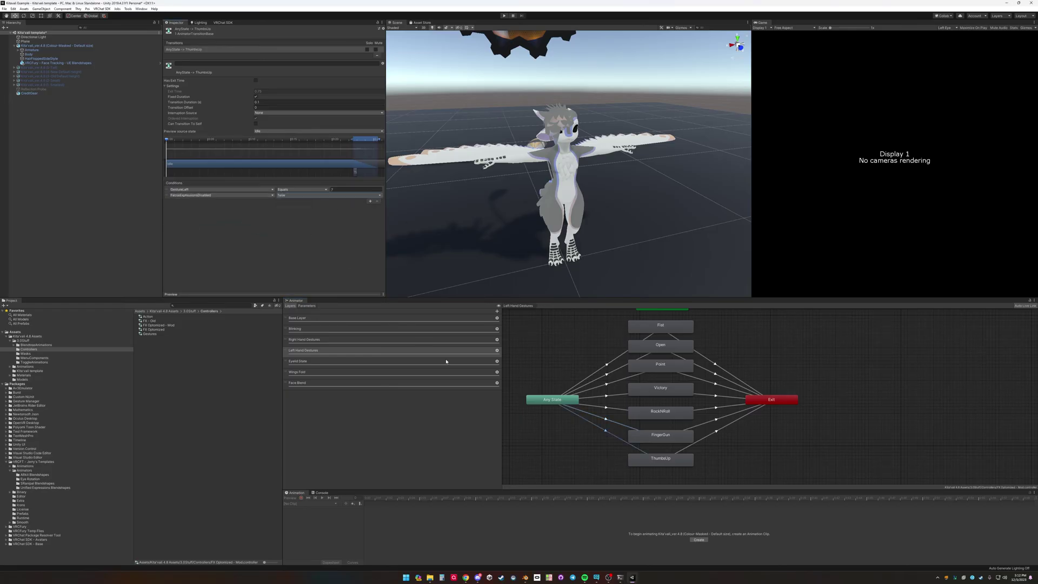
{"action": "middle_click_drag", "start_coordinate": [678, 422], "coordinate": [647, 426]}
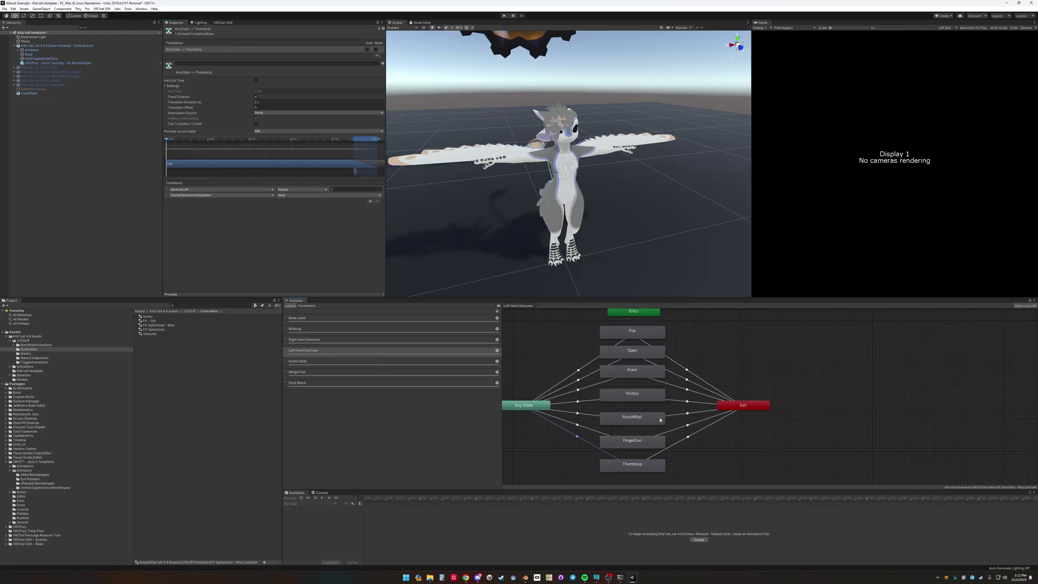
Inspect the Victory, Open, ThumbsUp and Fist transitions to Exit.
{"action": "left_click", "coordinate": [685, 403]}
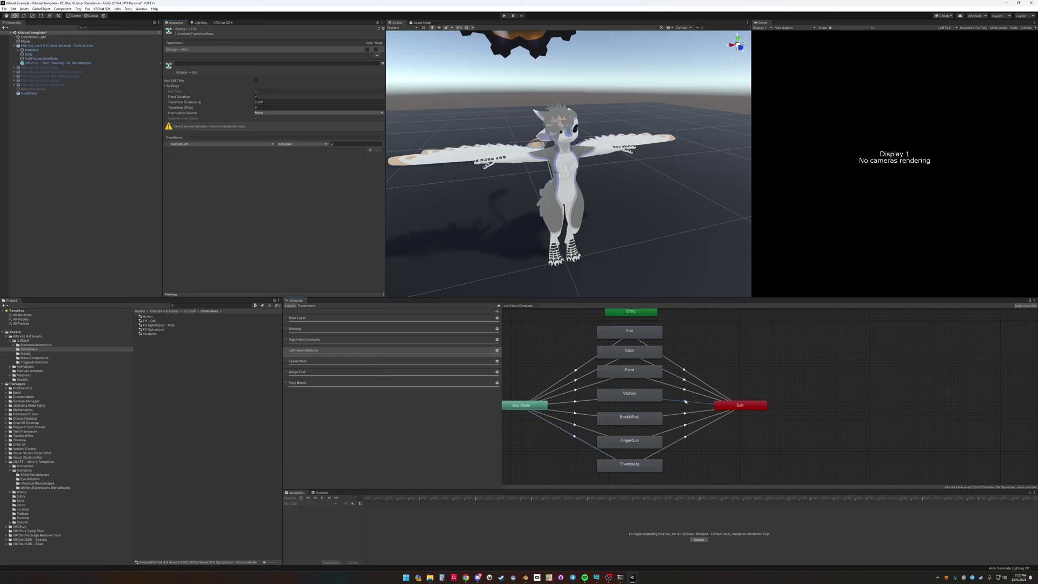
{"action": "left_click", "coordinate": [690, 374]}
{"action": "left_click", "coordinate": [689, 424]}
{"action": "left_click", "coordinate": [702, 381]}
Look over the Eyelid State and Wings Fold layers, then move to the Face Blend layer.
{"action": "left_click", "coordinate": [342, 361]}
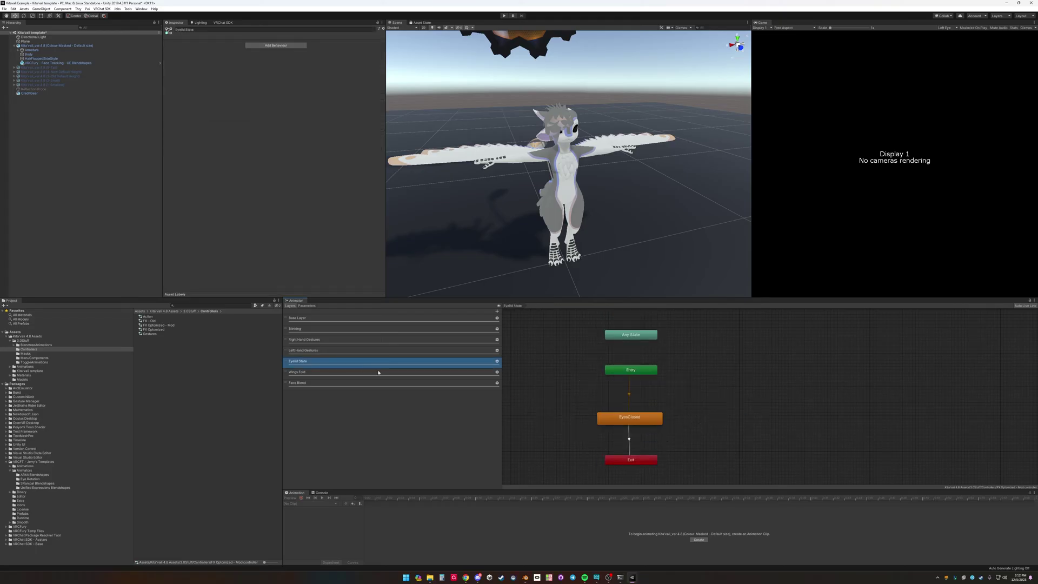
{"action": "left_click", "coordinate": [648, 426]}
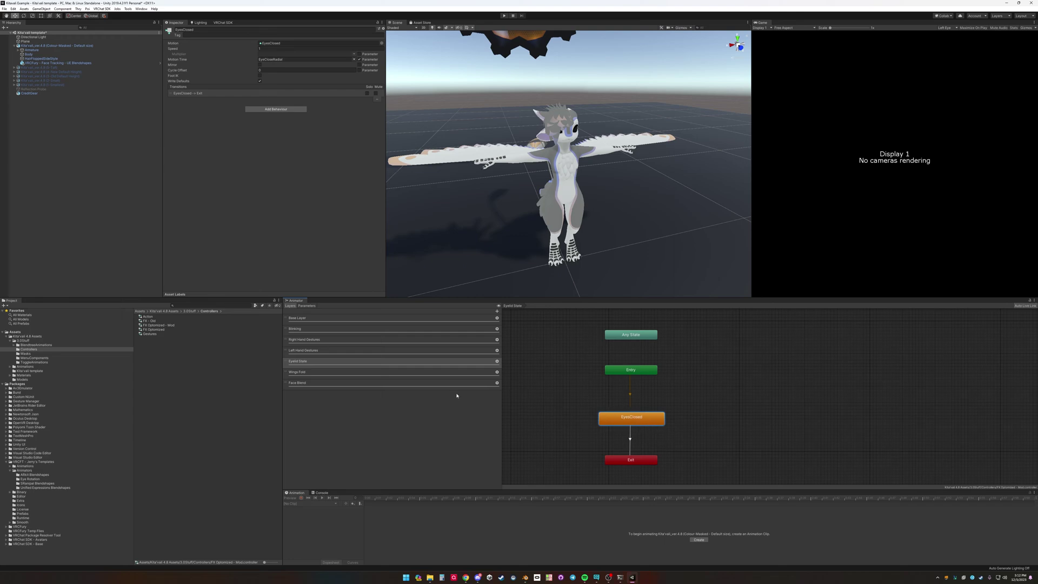
{"action": "left_click", "coordinate": [328, 372]}
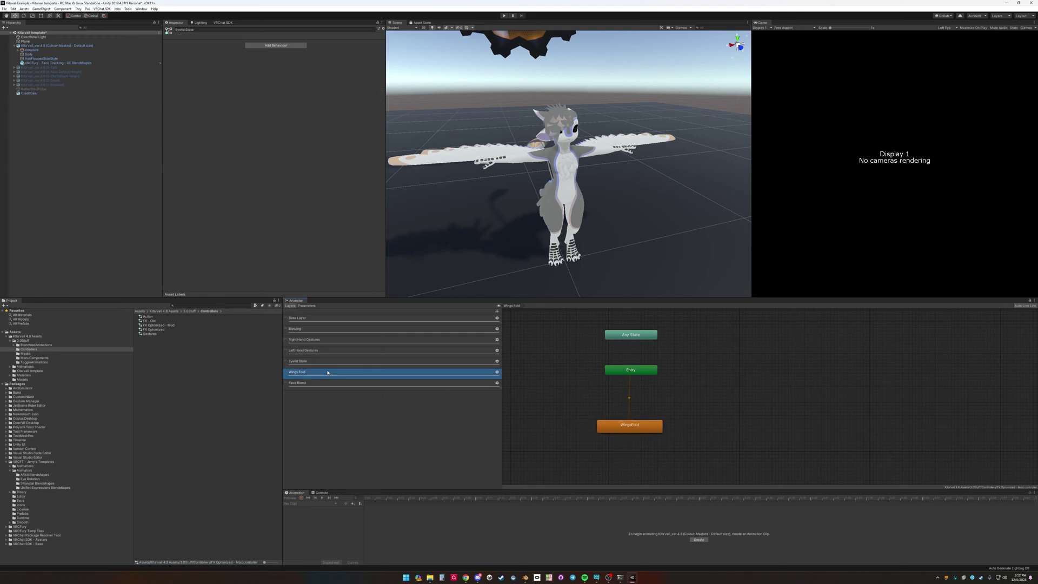
{"action": "left_click_drag", "start_coordinate": [637, 434], "coordinate": [643, 398]}
{"action": "left_click", "coordinate": [335, 383]}
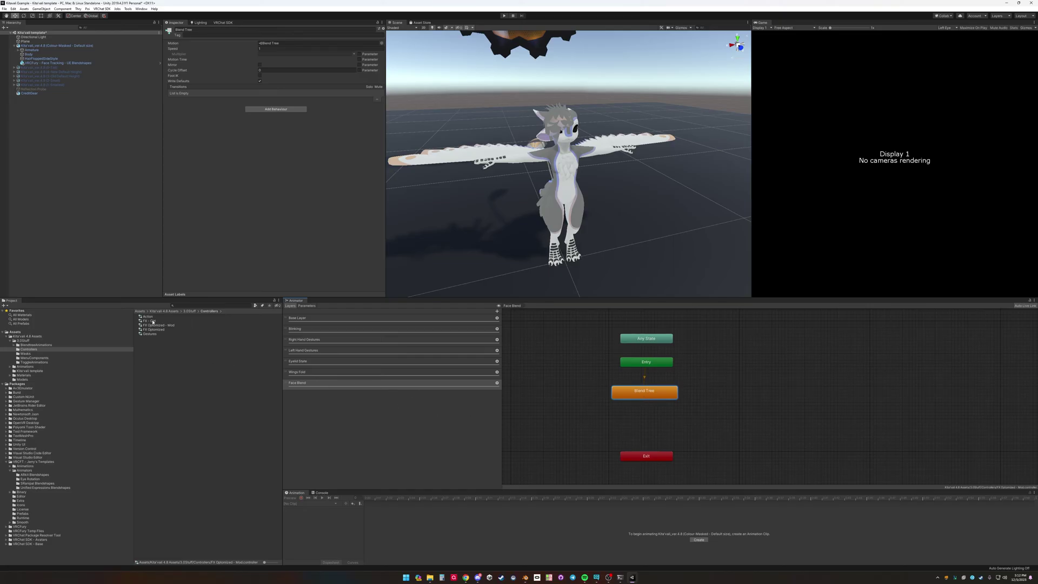
Assign FX Optimized - Mod to the Kita'vali avatar's FX playable layer and enter play mode.
{"action": "left_click", "coordinate": [54, 45]}
{"action": "scroll", "coordinate": [202, 172], "scroll_direction": "down", "scroll_amount": 10}
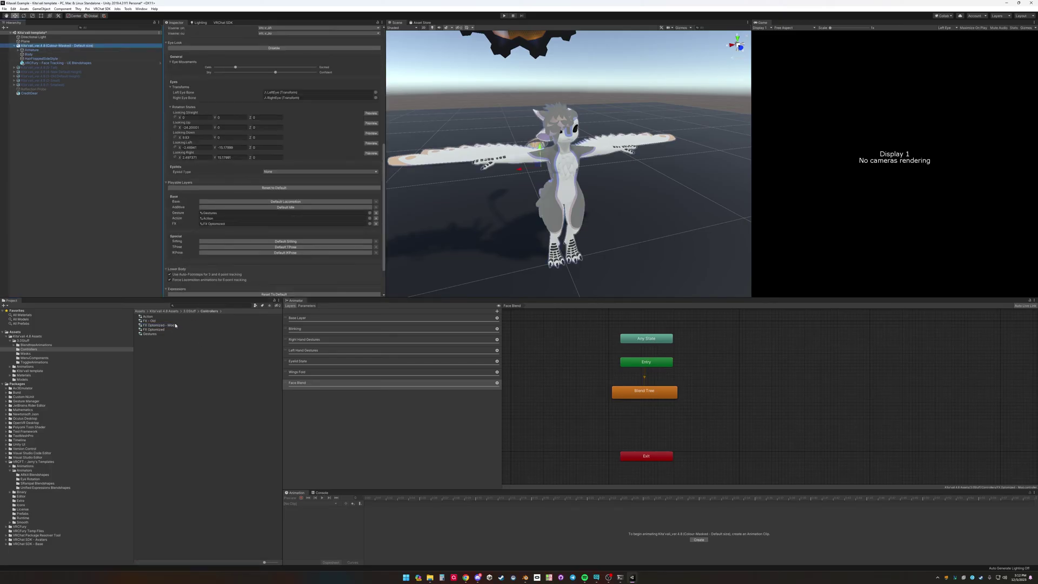
{"action": "left_click_drag", "start_coordinate": [171, 325], "coordinate": [231, 252]}
{"action": "left_click_drag", "start_coordinate": [254, 212], "coordinate": [249, 208]}
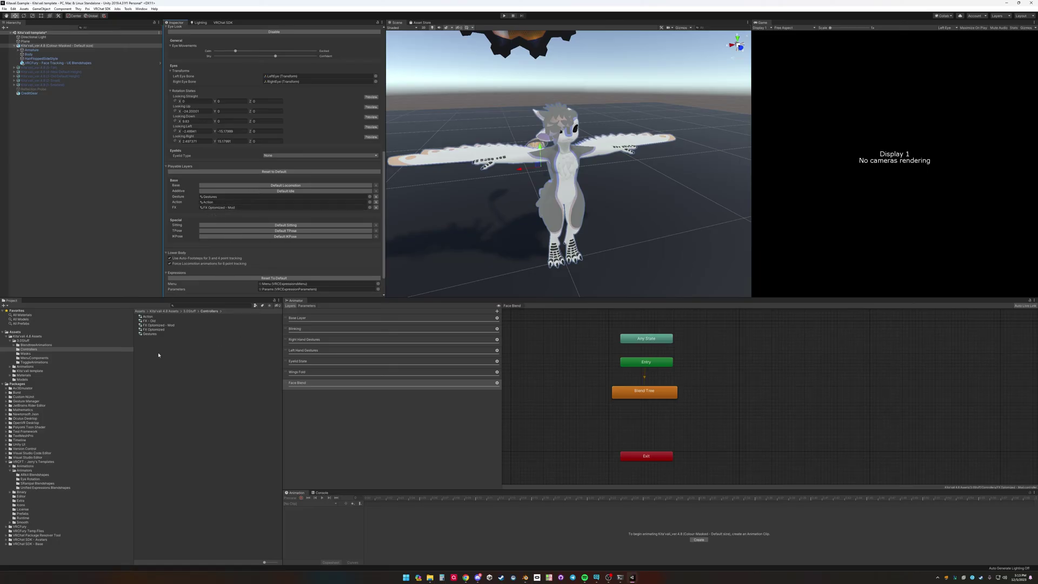
{"action": "scroll", "coordinate": [286, 236], "scroll_direction": "down", "scroll_amount": 2}
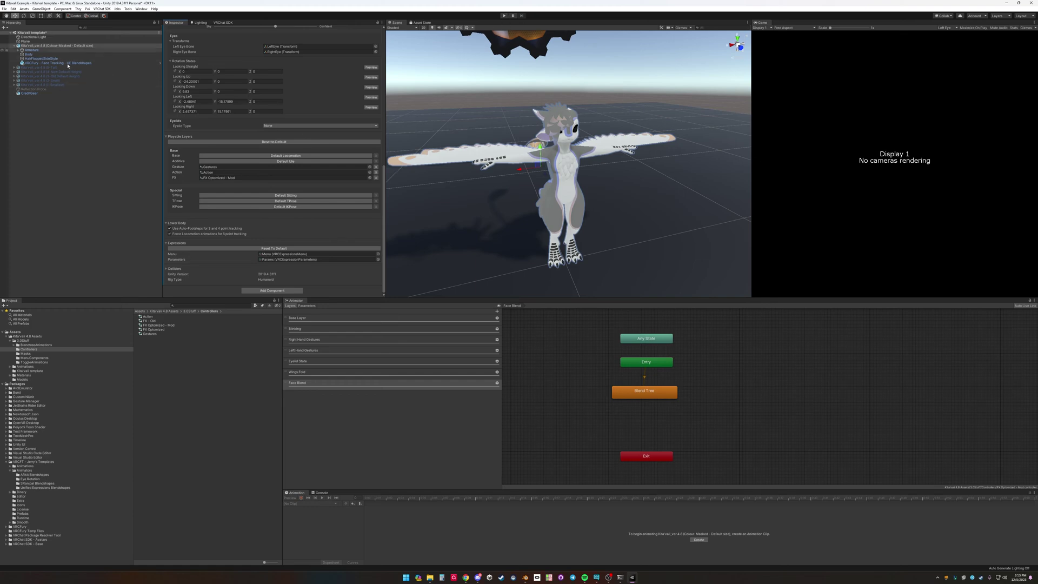
{"action": "left_click", "coordinate": [503, 16]}
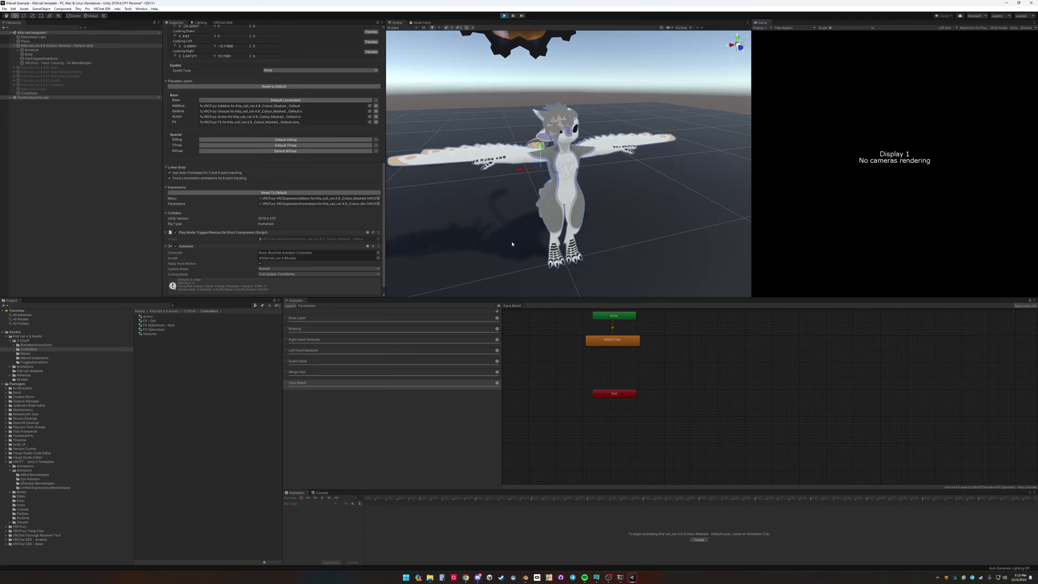
Start the Avatars 3.0 Emulator, fly to the avatar's face and select Kita'vali for Gesture Manager.
{"action": "left_click", "coordinate": [128, 10]}
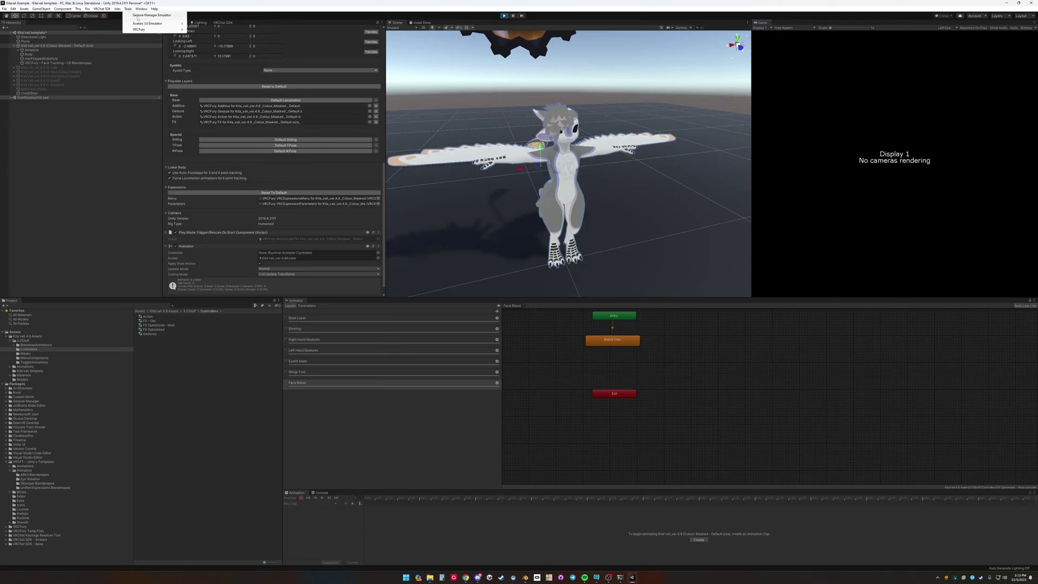
{"action": "left_click", "coordinate": [200, 23]}
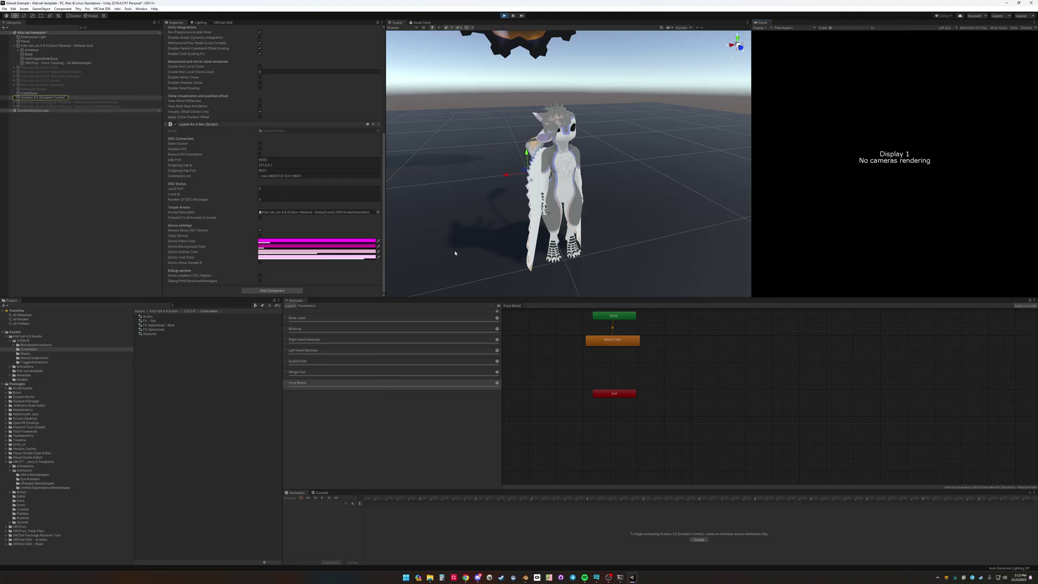
{"action": "right_click_drag", "start_coordinate": [607, 237], "coordinate": [575, 205]}
{"action": "key", "text": "w"}
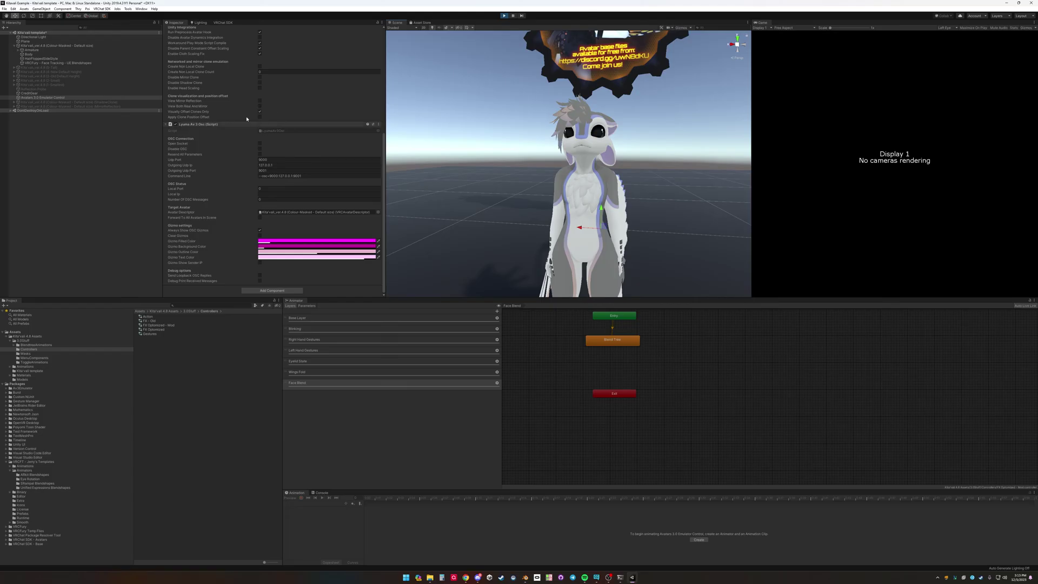
{"action": "left_click", "coordinate": [81, 46]}
Open the radial menu's face-tracking options showing the Eye Tracking and Lip Tracking toggles.
{"action": "scroll", "coordinate": [318, 103], "scroll_direction": "up", "scroll_amount": 5}
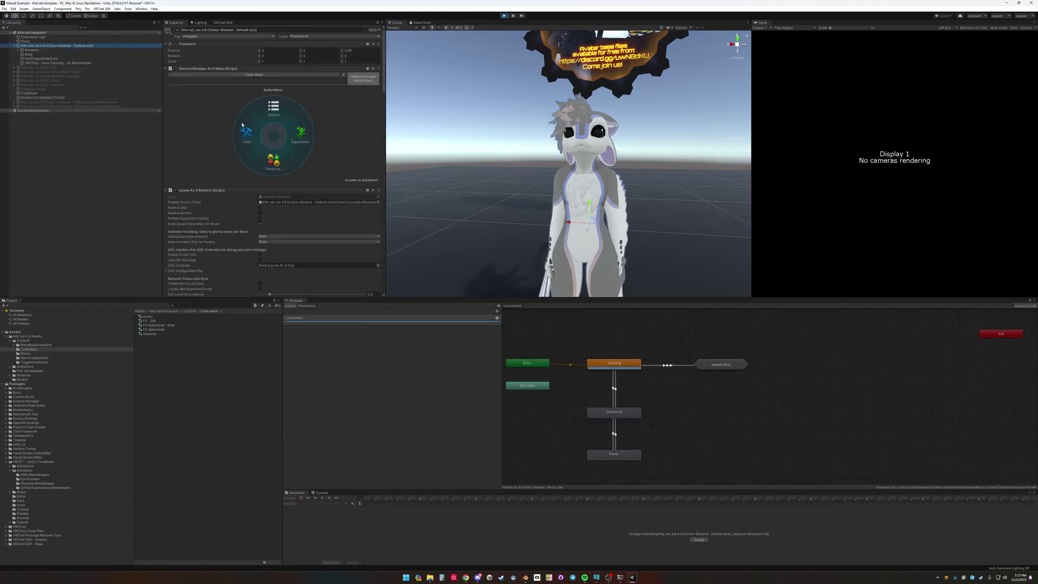
{"action": "left_click", "coordinate": [307, 146]}
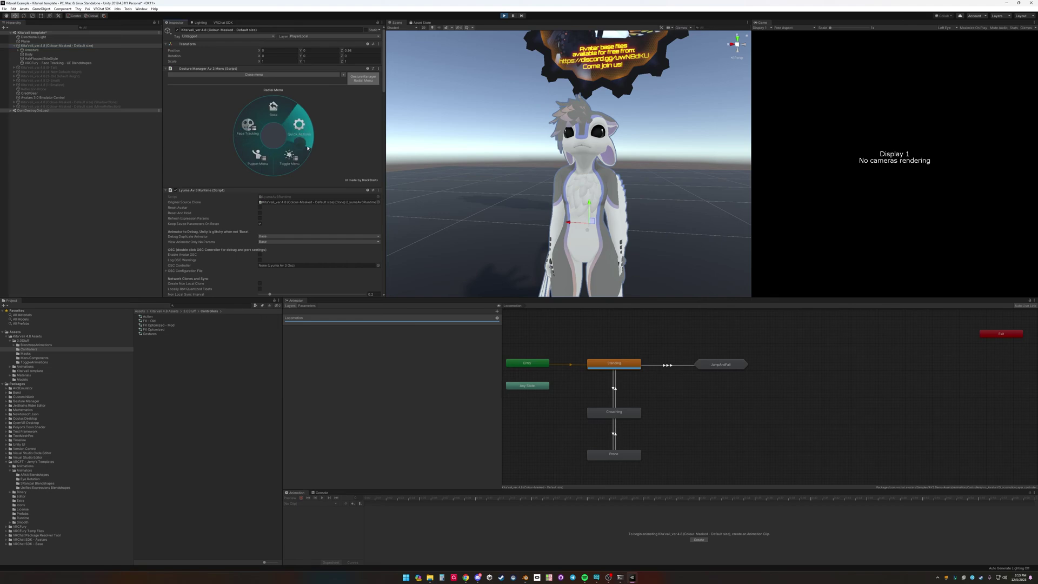
{"action": "left_click", "coordinate": [307, 148]}
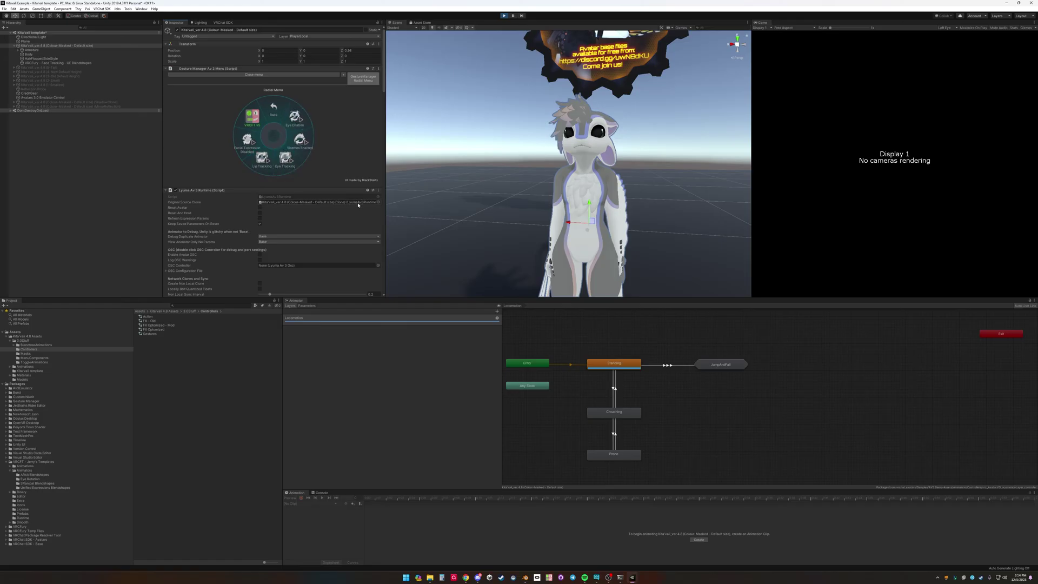
Test eye gaze floats: EyeY to -0.723, EyeRightX to -1, EyeLeftX to -0.546.
{"action": "scroll", "coordinate": [327, 212], "scroll_direction": "down", "scroll_amount": 10}
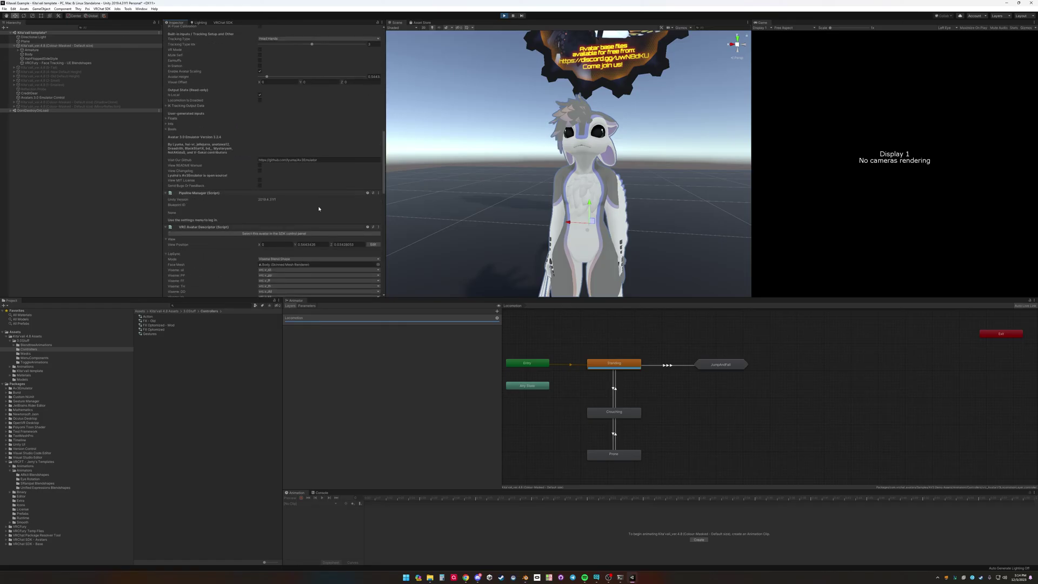
{"action": "scroll", "coordinate": [180, 195], "scroll_direction": "up", "scroll_amount": 5}
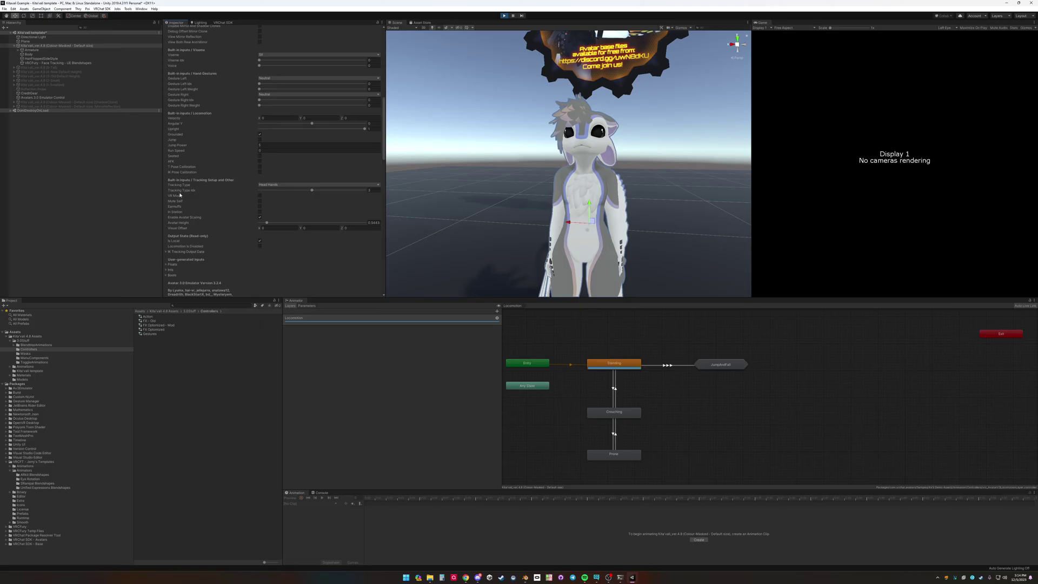
{"action": "left_click", "coordinate": [172, 264]}
{"action": "scroll", "coordinate": [202, 238], "scroll_direction": "down", "scroll_amount": 5}
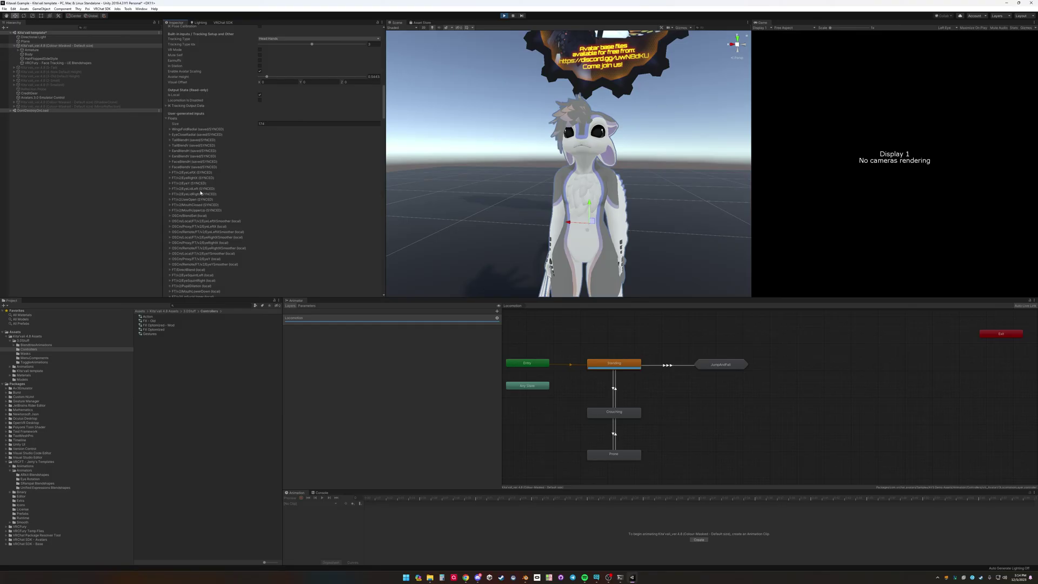
{"action": "left_click", "coordinate": [203, 167]}
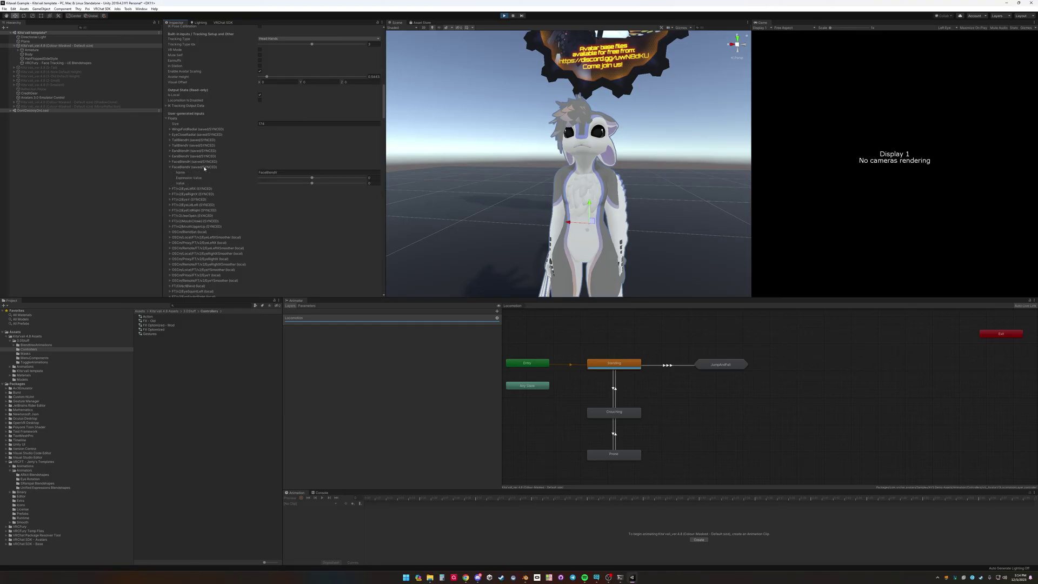
{"action": "left_click", "coordinate": [203, 168]}
{"action": "left_click", "coordinate": [198, 173]}
{"action": "left_click", "coordinate": [203, 172]}
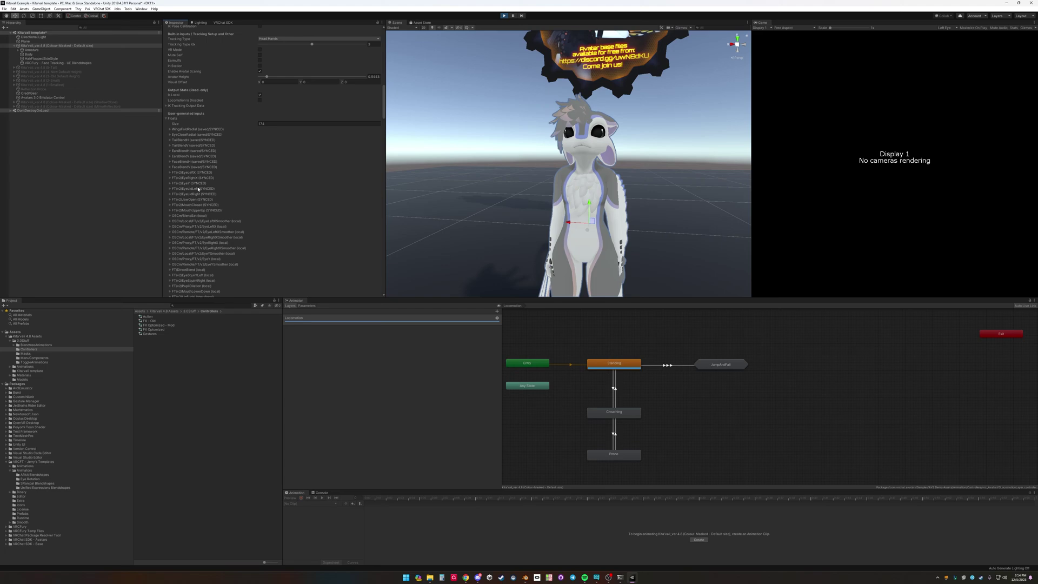
{"action": "left_click", "coordinate": [202, 184]}
{"action": "mouse_move", "coordinate": [312, 195]}
{"action": "left_mouse_down"}
{"action": "mouse_move", "coordinate": [273, 193]}
{"action": "mouse_move", "coordinate": [327, 194]}
{"action": "mouse_move", "coordinate": [310, 193]}
{"action": "left_mouse_up"}
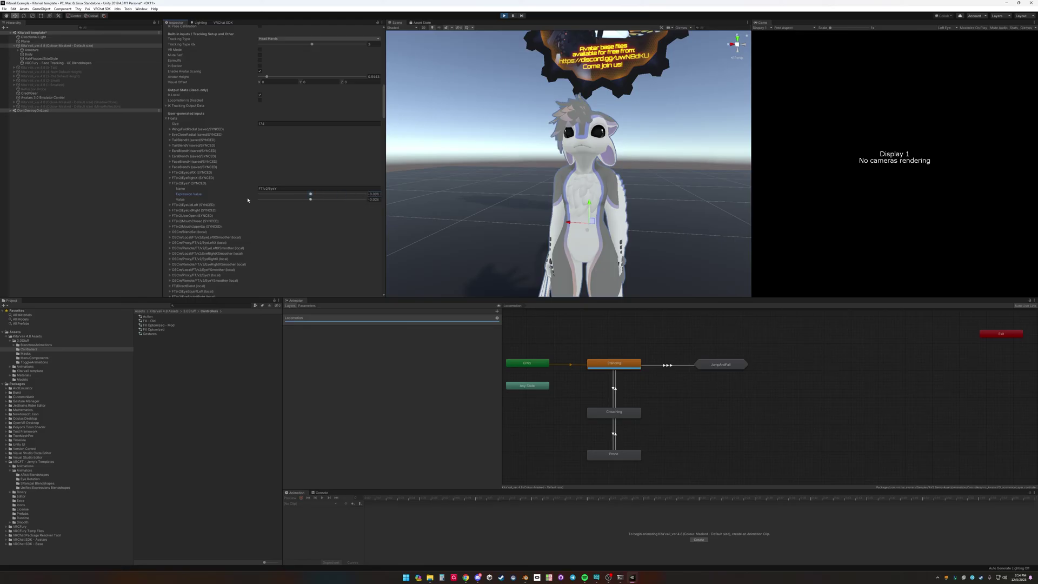
{"action": "left_click", "coordinate": [193, 177]}
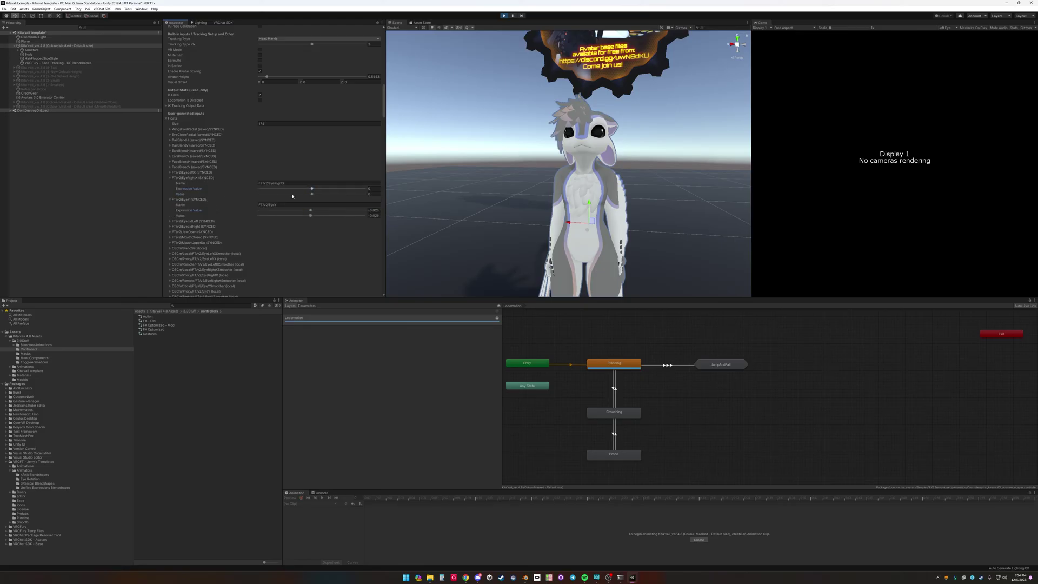
{"action": "left_click_drag", "start_coordinate": [312, 188], "coordinate": [309, 209]}
{"action": "left_click", "coordinate": [184, 173]}
Test the EyeLidLeft and EyeLidRight sliders, then set both eyelids to 0.8.
{"action": "left_click", "coordinate": [205, 238]}
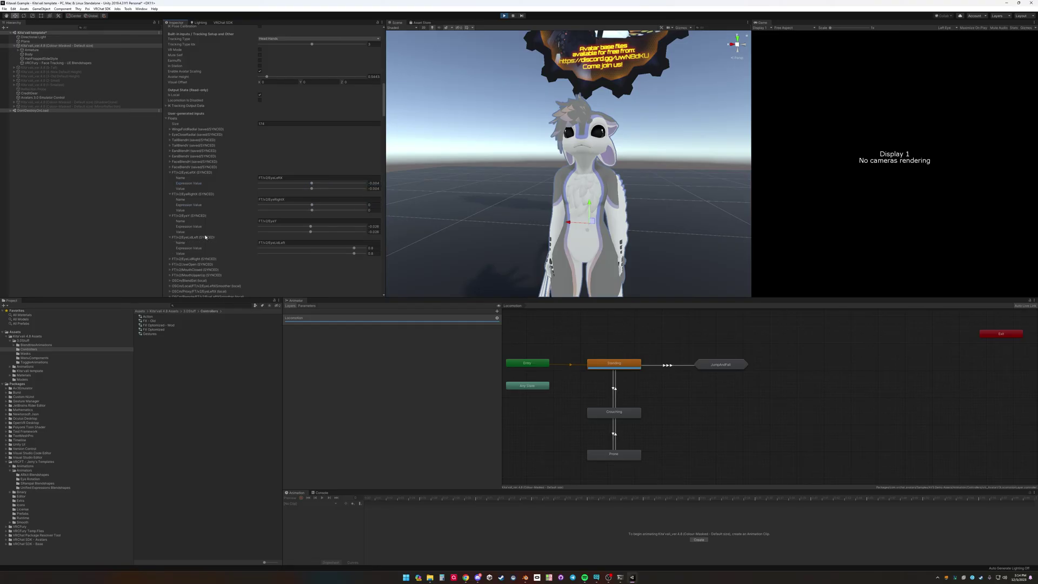
{"action": "left_click_drag", "start_coordinate": [312, 247], "coordinate": [290, 248]}
{"action": "left_click_drag", "start_coordinate": [357, 247], "coordinate": [376, 250]}
{"action": "left_click", "coordinate": [373, 248]}
{"action": "type", "text": "0.8"}
{"action": "left_click", "coordinate": [198, 260]}
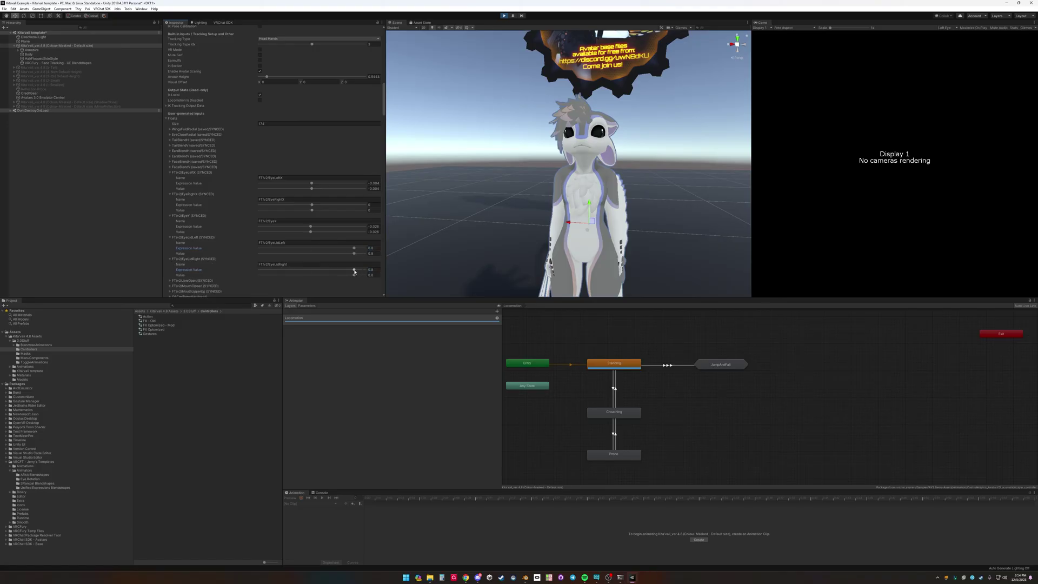
{"action": "left_click_drag", "start_coordinate": [355, 272], "coordinate": [306, 270]}
{"action": "left_click", "coordinate": [374, 269]}
{"action": "type", "text": "0.8"}
Test JawOpen, MouthClosed and MouthUpperUp at 1, then reset JawOpen and MouthUpperUp to 0.
{"action": "left_click", "coordinate": [201, 281]}
{"action": "scroll", "coordinate": [296, 255], "scroll_direction": "down", "scroll_amount": 3}
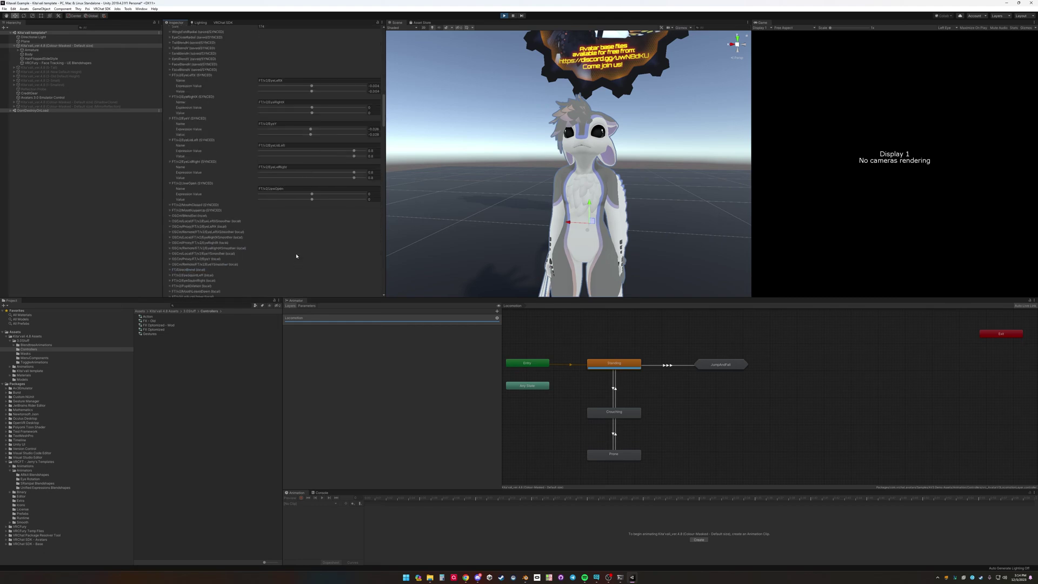
{"action": "left_click_drag", "start_coordinate": [316, 195], "coordinate": [373, 194]}
{"action": "left_click", "coordinate": [206, 206]}
{"action": "left_click_drag", "start_coordinate": [314, 216], "coordinate": [413, 229]}
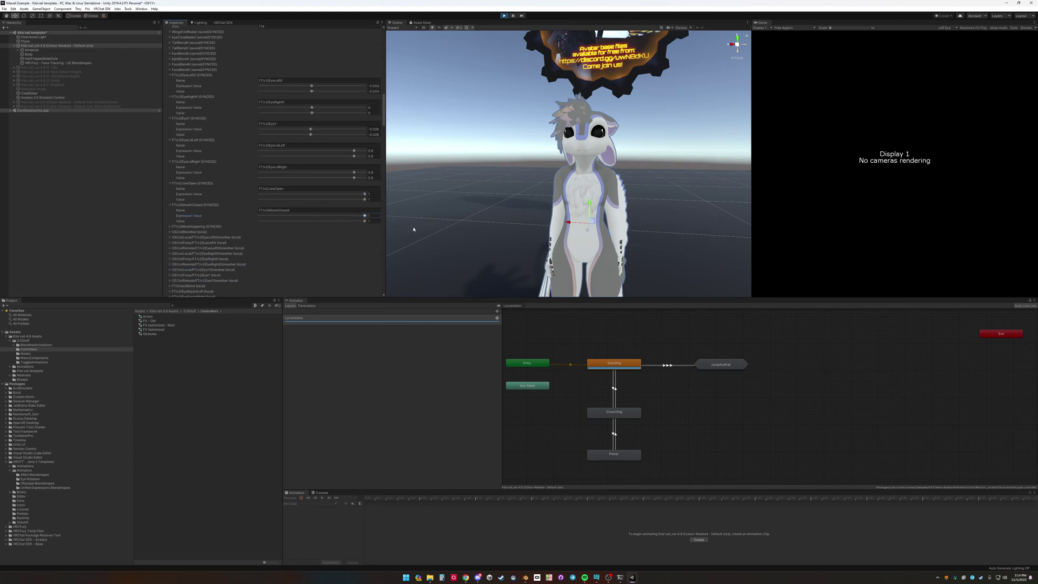
{"action": "left_click_drag", "start_coordinate": [364, 195], "coordinate": [319, 194]}
{"action": "left_click", "coordinate": [373, 194]}
{"action": "type", "text": "0"}
{"action": "left_click", "coordinate": [212, 227]}
{"action": "left_click_drag", "start_coordinate": [312, 237], "coordinate": [427, 241]}
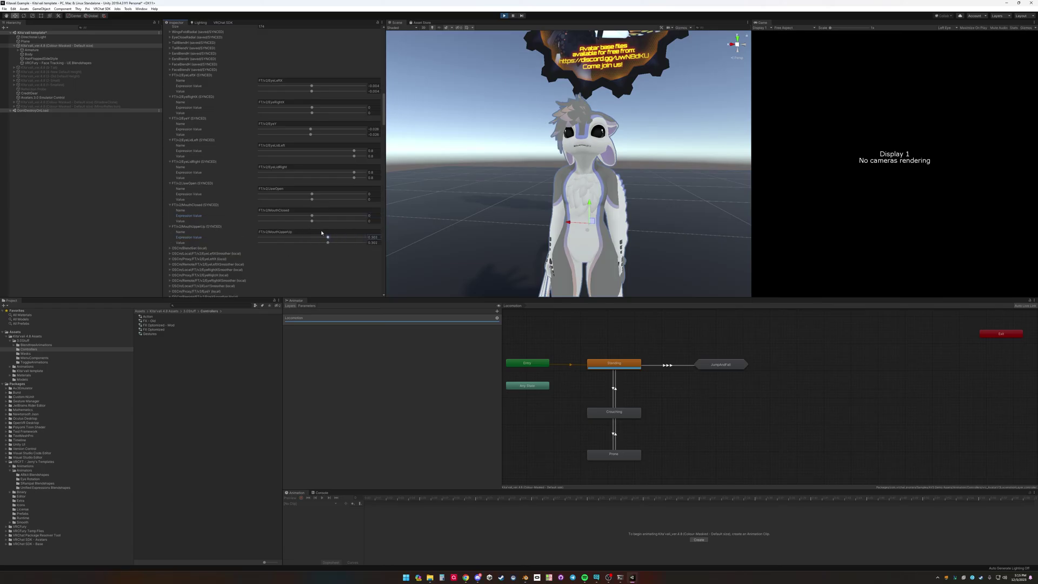
{"action": "type", "text": "0"}
{"action": "key", "text": "Return"}
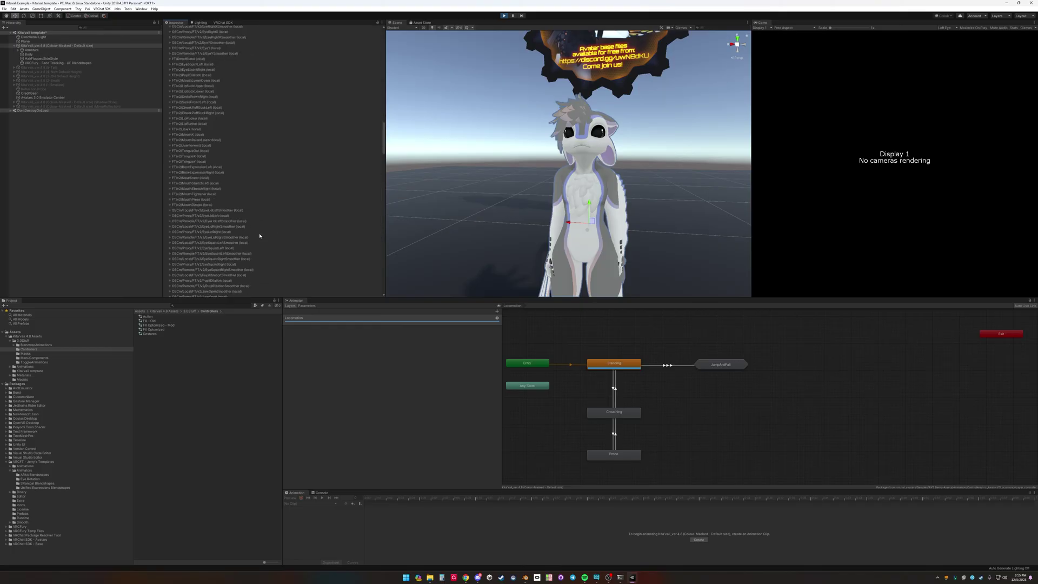
{"action": "scroll", "coordinate": [209, 251], "scroll_direction": "down", "scroll_amount": 15}
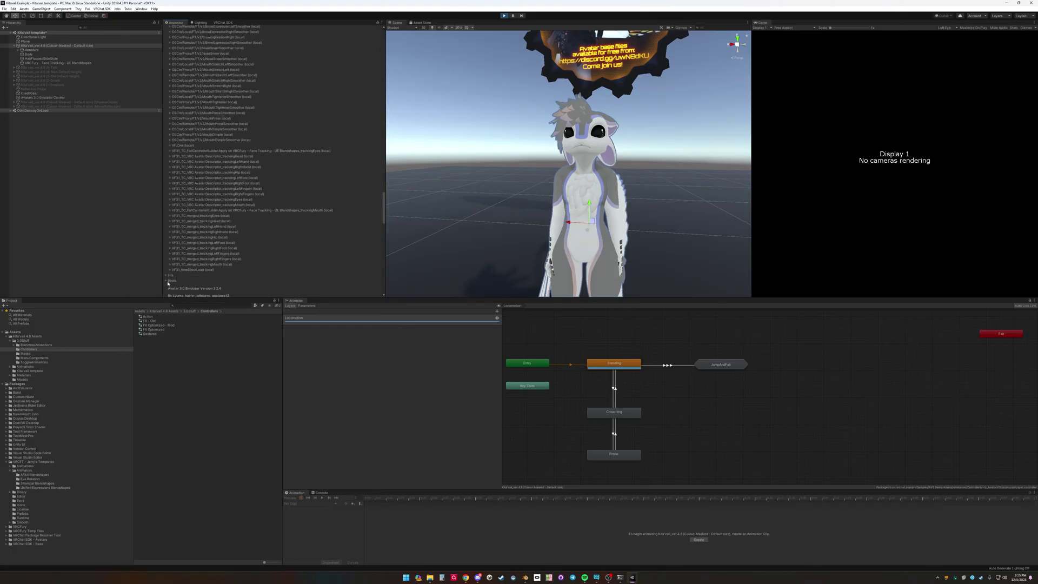
Toggle the FT/v2 EyeSquintLeft4, EyeSquintRight4 and MouthLowerDown4 bools to watch the face change.
{"action": "scroll", "coordinate": [169, 283], "scroll_direction": "up", "scroll_amount": 10}
{"action": "scroll", "coordinate": [211, 168], "scroll_direction": "up", "scroll_amount": 3}
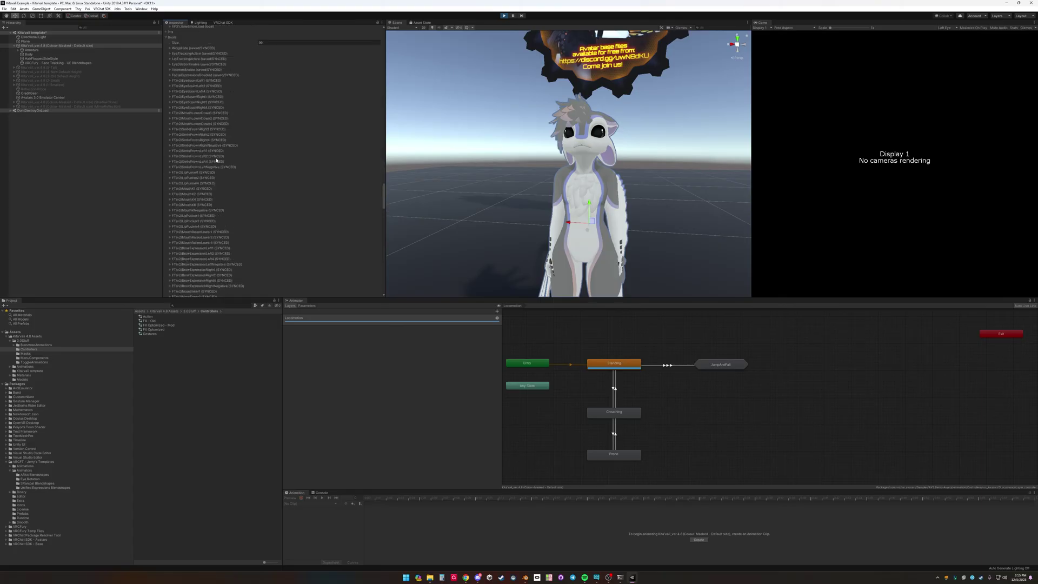
{"action": "left_click", "coordinate": [209, 92]}
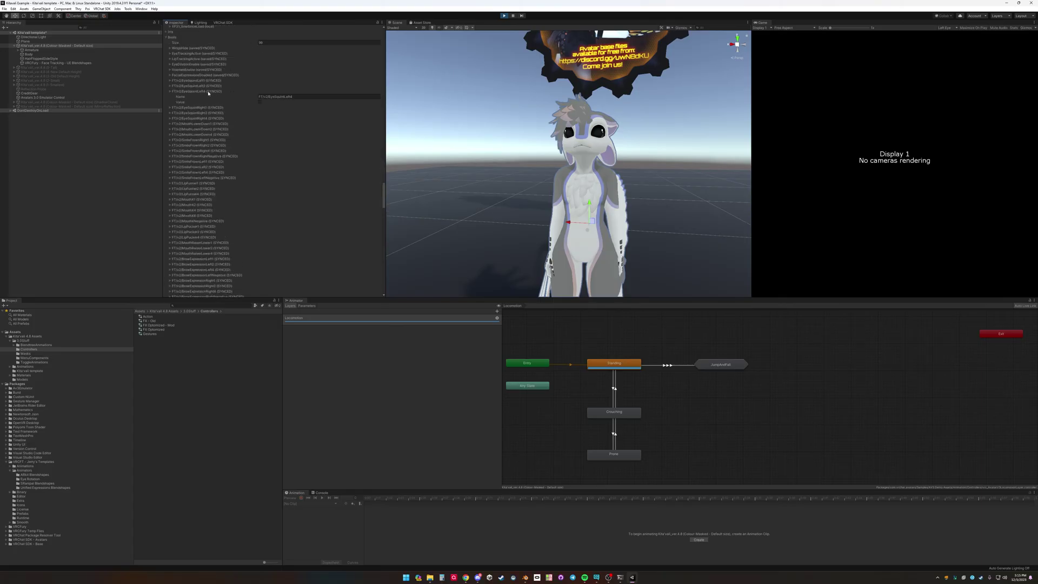
{"action": "left_click", "coordinate": [260, 102]}
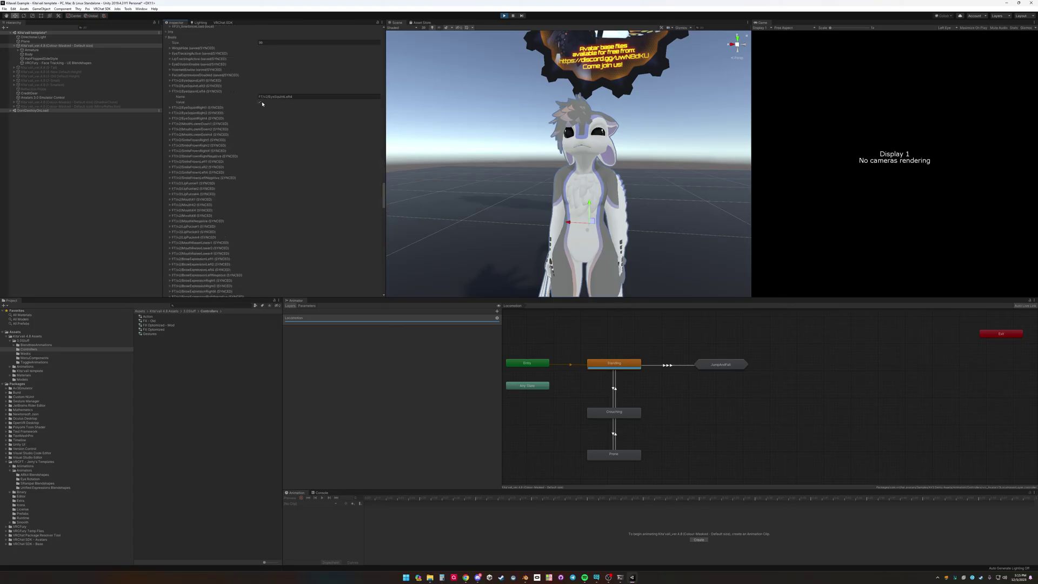
{"action": "left_click", "coordinate": [214, 118]}
{"action": "left_click", "coordinate": [259, 129]}
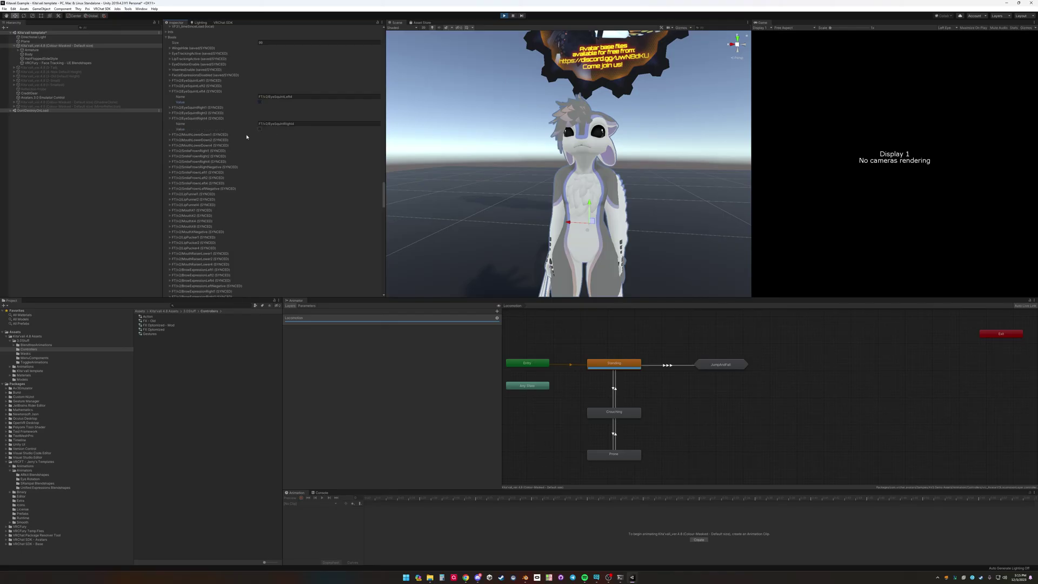
{"action": "left_click", "coordinate": [206, 146]}
{"action": "left_click", "coordinate": [259, 157]}
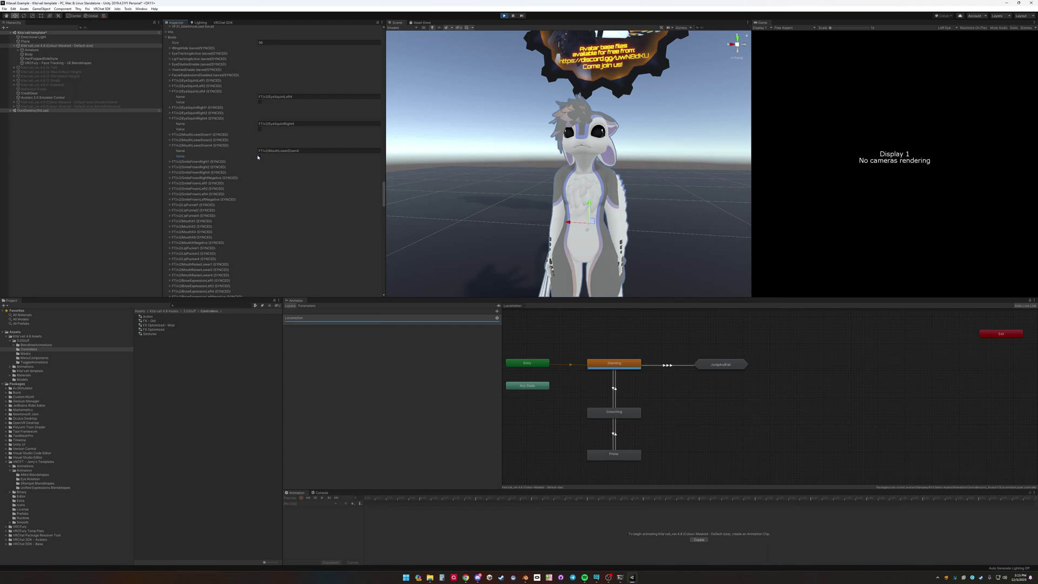
{"action": "left_click", "coordinate": [260, 157]}
Toggle SmileFrownLeft4 on and off and turn off MouthX8, expanding nearby SmileFrown, LipFunnel and MouthX entries.
{"action": "left_click", "coordinate": [221, 173]}
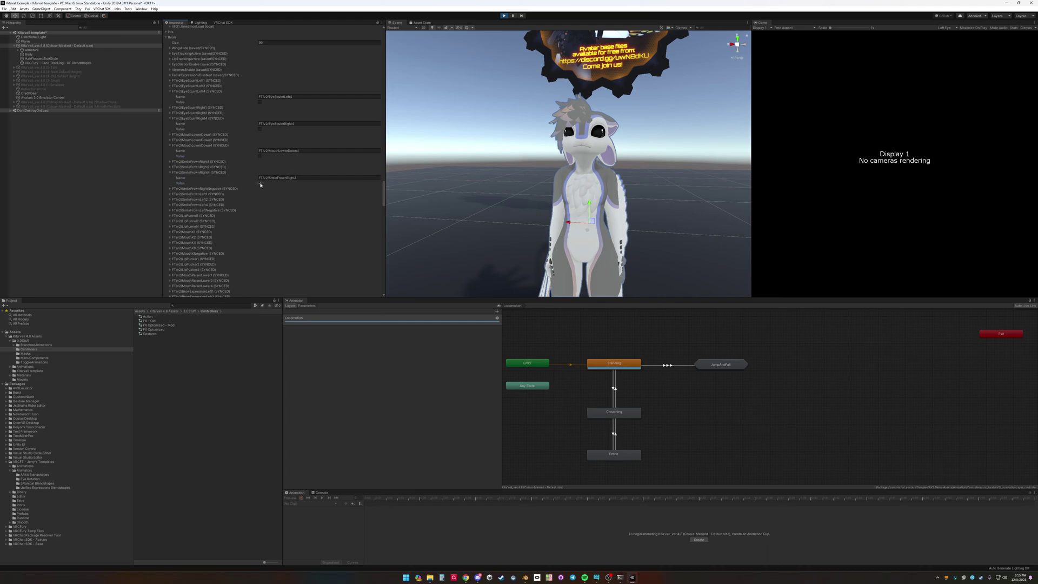
{"action": "left_click", "coordinate": [213, 204]}
{"action": "left_click", "coordinate": [260, 216]}
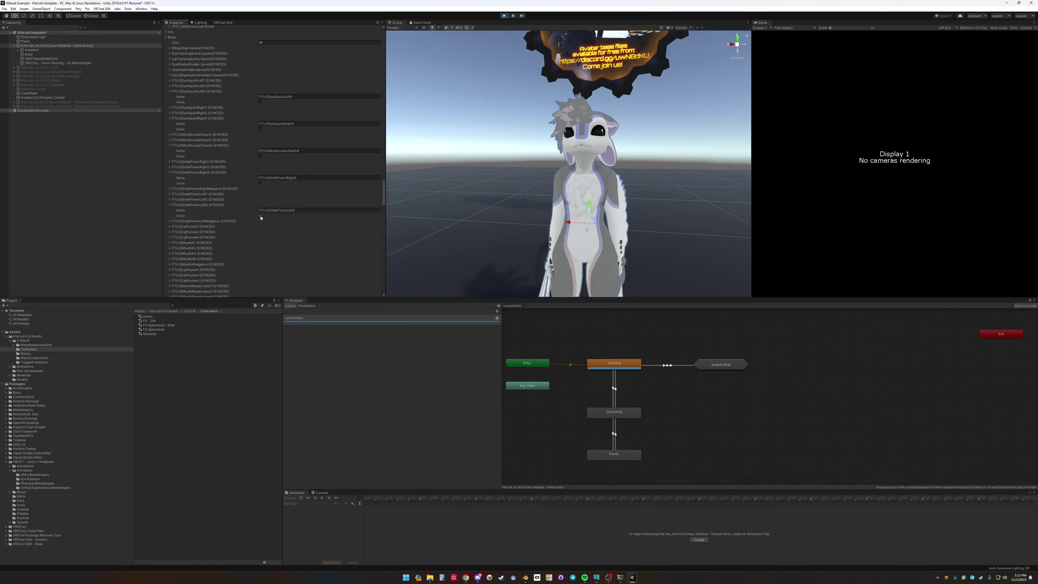
{"action": "left_click", "coordinate": [225, 222]}
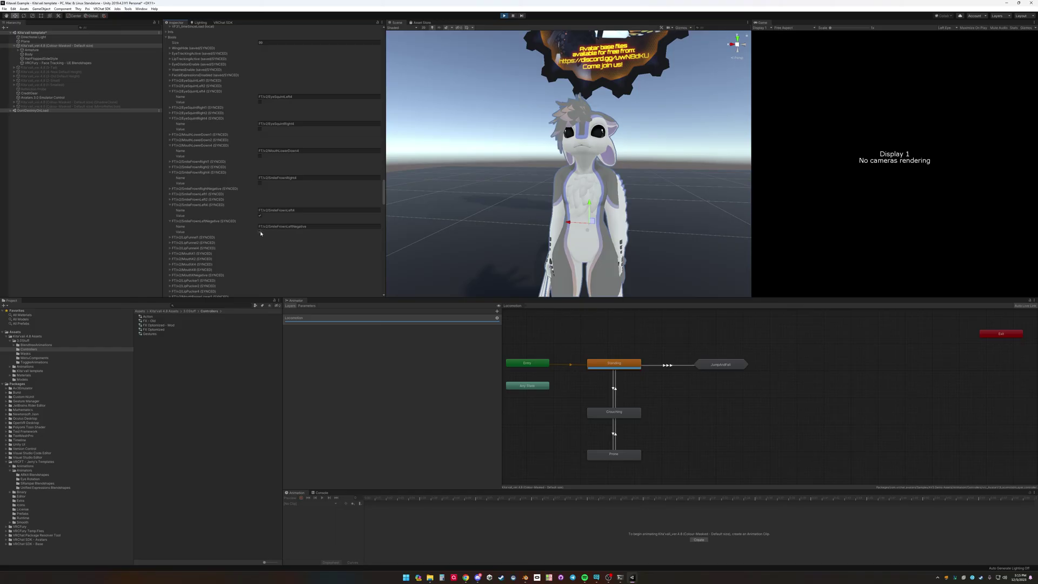
{"action": "left_click", "coordinate": [260, 232]}
{"action": "left_click", "coordinate": [210, 248]}
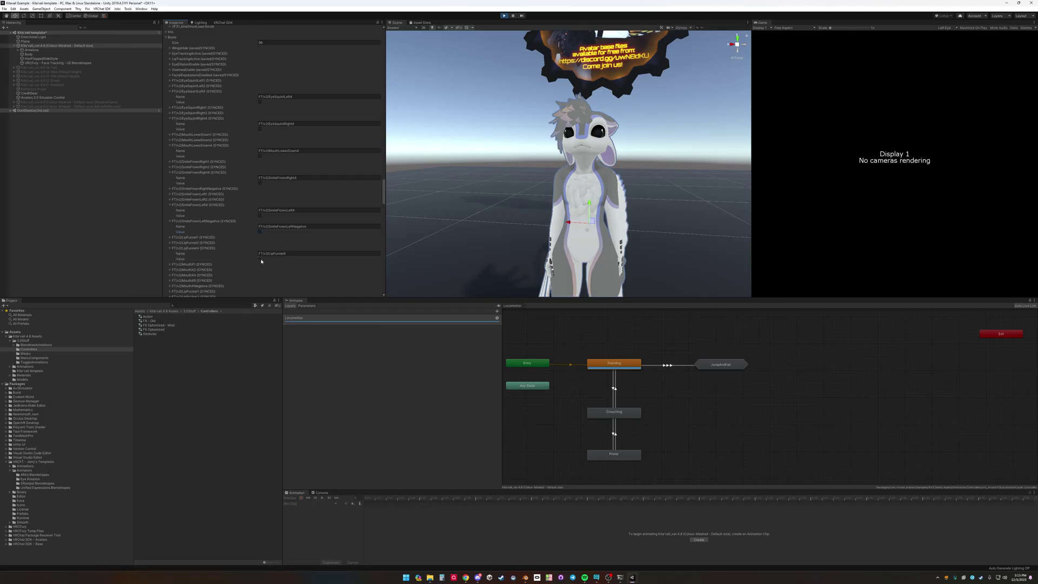
{"action": "left_click", "coordinate": [195, 280]}
{"action": "scroll", "coordinate": [223, 252], "scroll_direction": "down", "scroll_amount": 3}
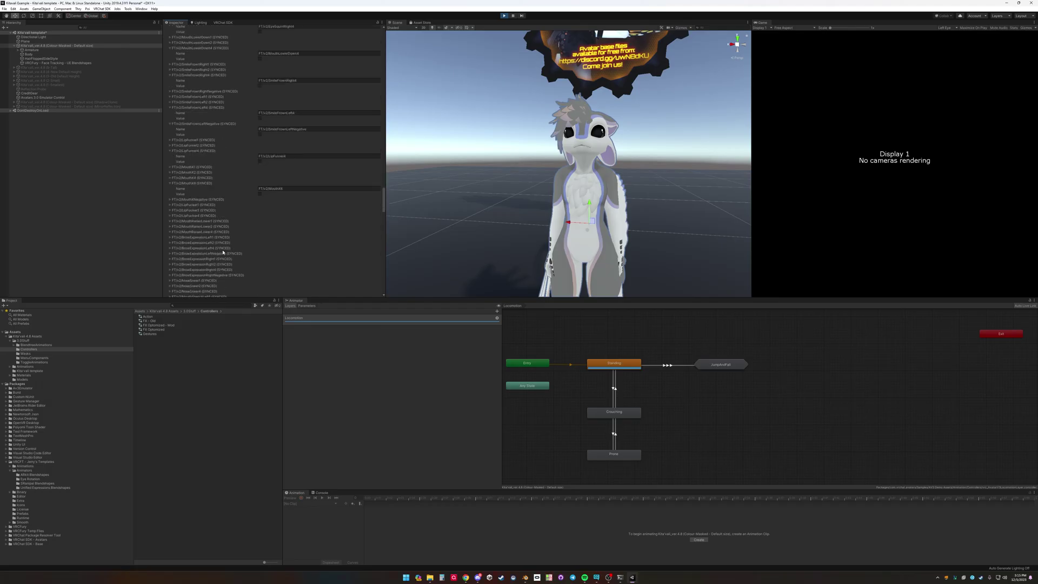
{"action": "left_click", "coordinate": [212, 200]}
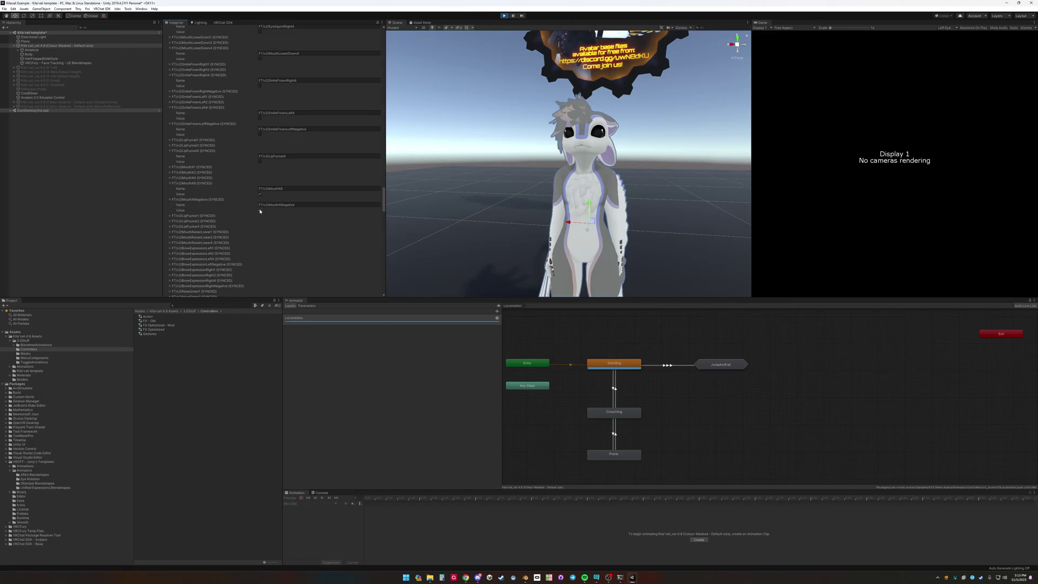
{"action": "left_click", "coordinate": [260, 193]}
Expand the LipPucker4, MouthRaiserLower4 and BrowExpression Left/Right parameter entries.
{"action": "left_click", "coordinate": [212, 226]}
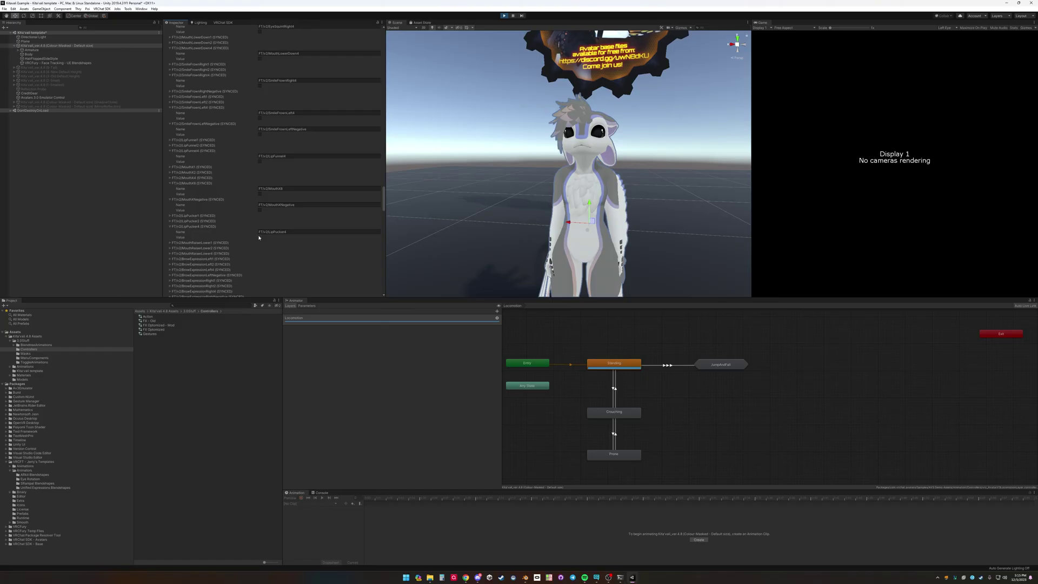
{"action": "left_click", "coordinate": [212, 254]}
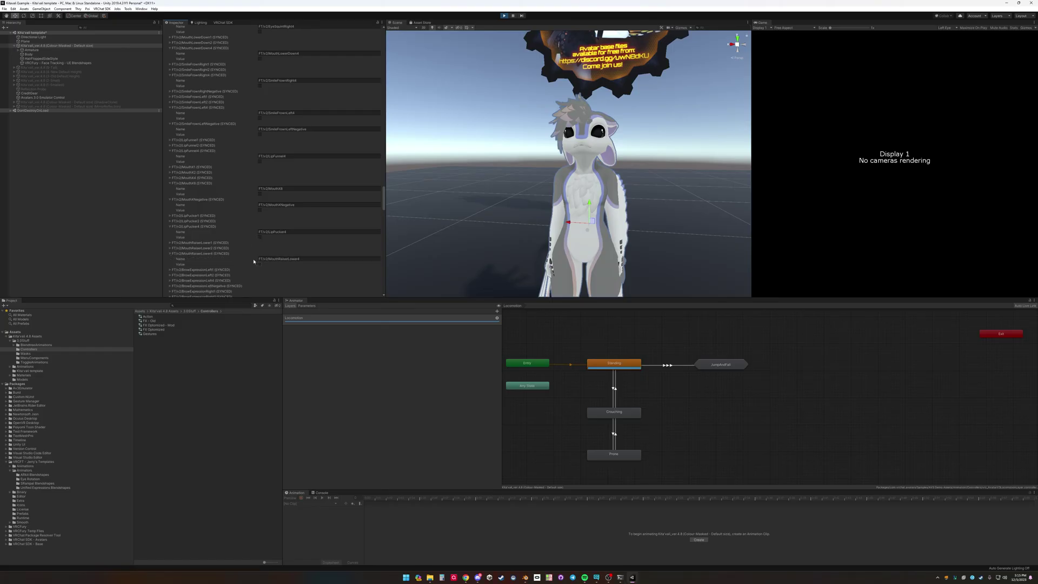
{"action": "scroll", "coordinate": [226, 211], "scroll_direction": "down", "scroll_amount": 3}
{"action": "left_click", "coordinate": [218, 183]}
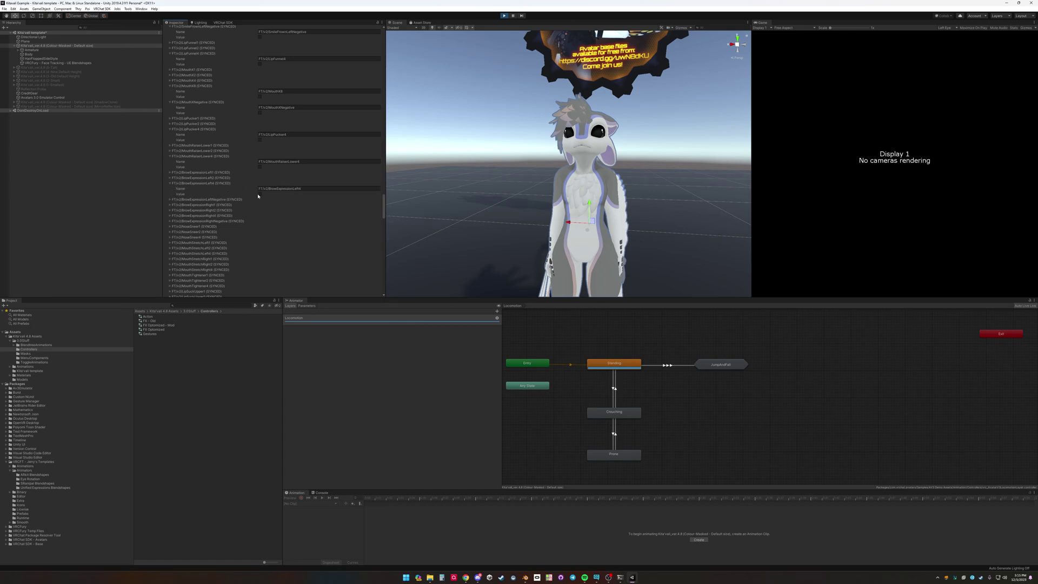
{"action": "left_click", "coordinate": [240, 200]}
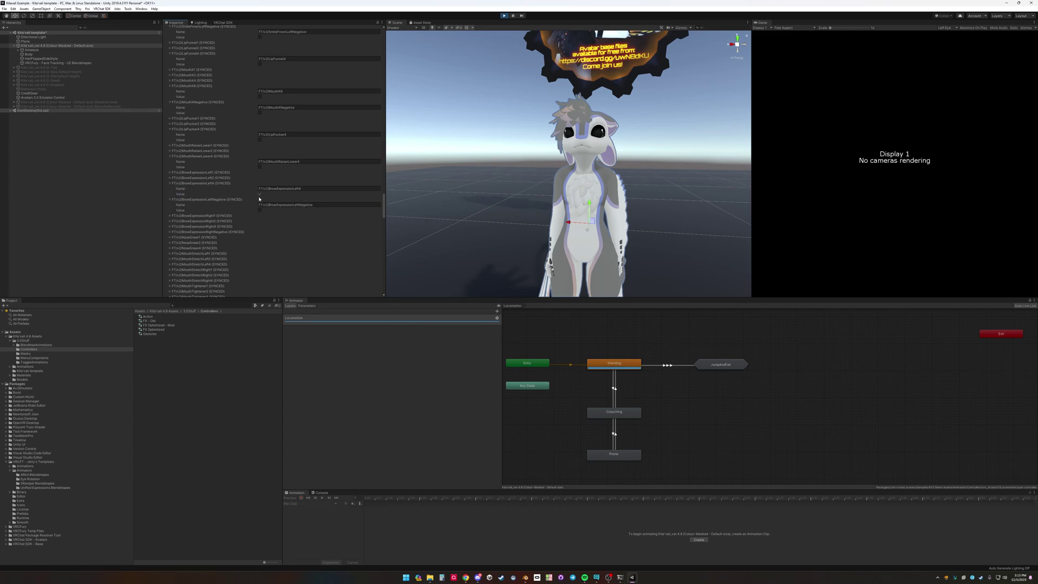
{"action": "left_click", "coordinate": [223, 227]}
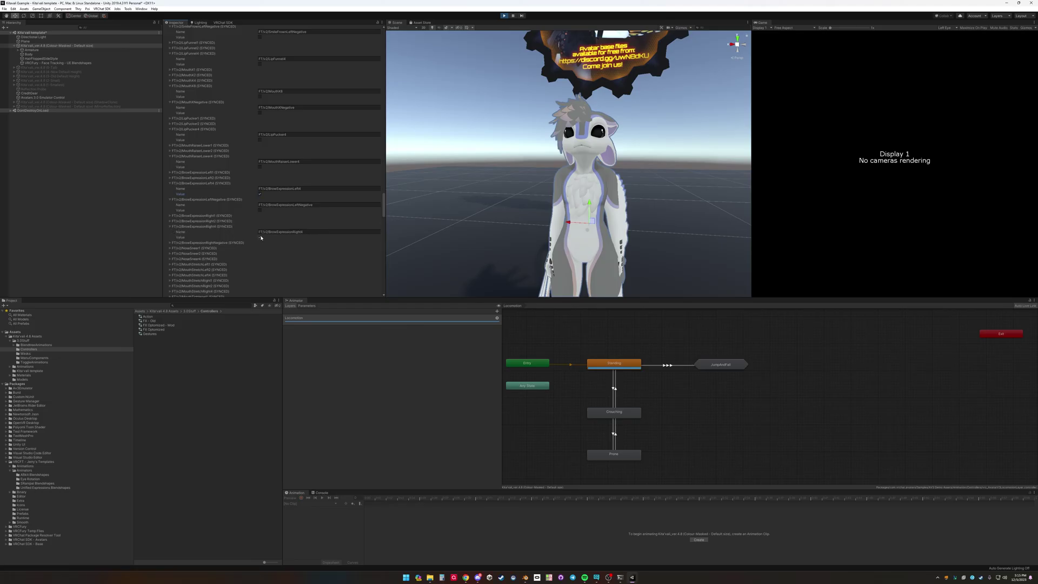
Expand the BrowExpressionRightNegative, NoseSneer4 and MouthStretchLeft4/Right4 entries.
{"action": "left_click", "coordinate": [232, 244]}
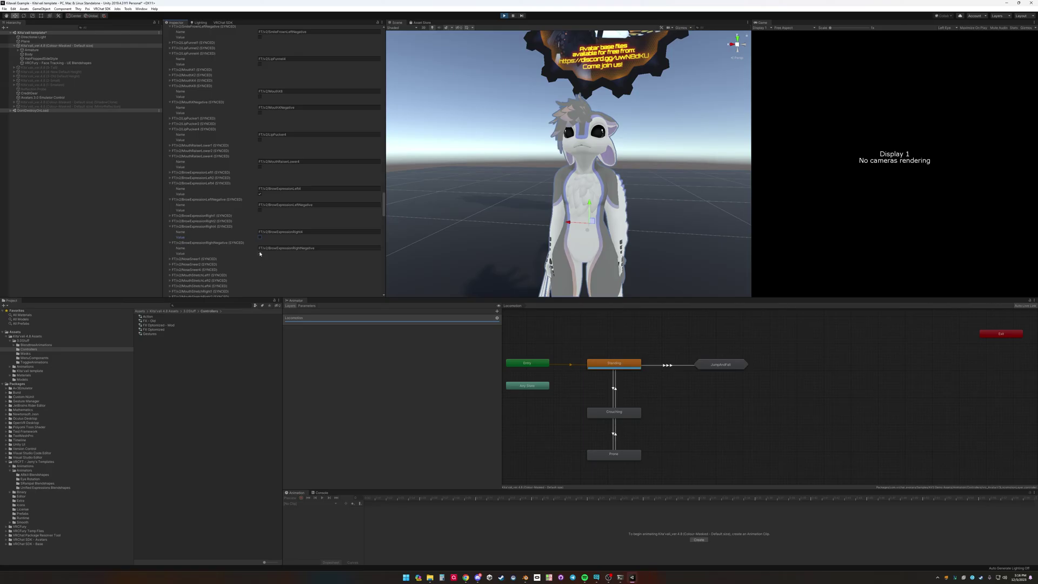
{"action": "left_click", "coordinate": [201, 270]}
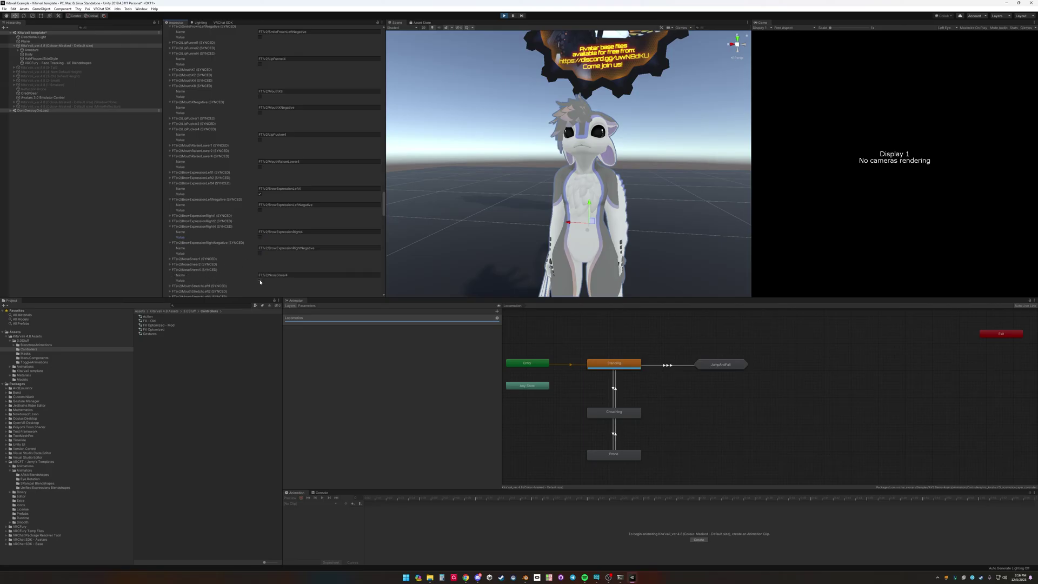
{"action": "scroll", "coordinate": [254, 274], "scroll_direction": "down", "scroll_amount": 5}
{"action": "left_click", "coordinate": [213, 199]}
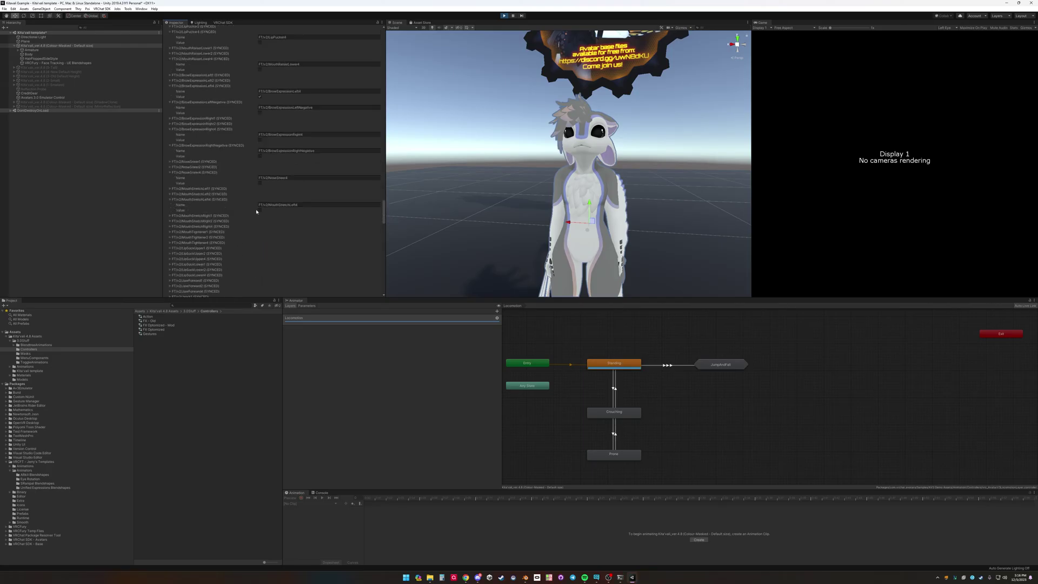
{"action": "left_click", "coordinate": [226, 227]}
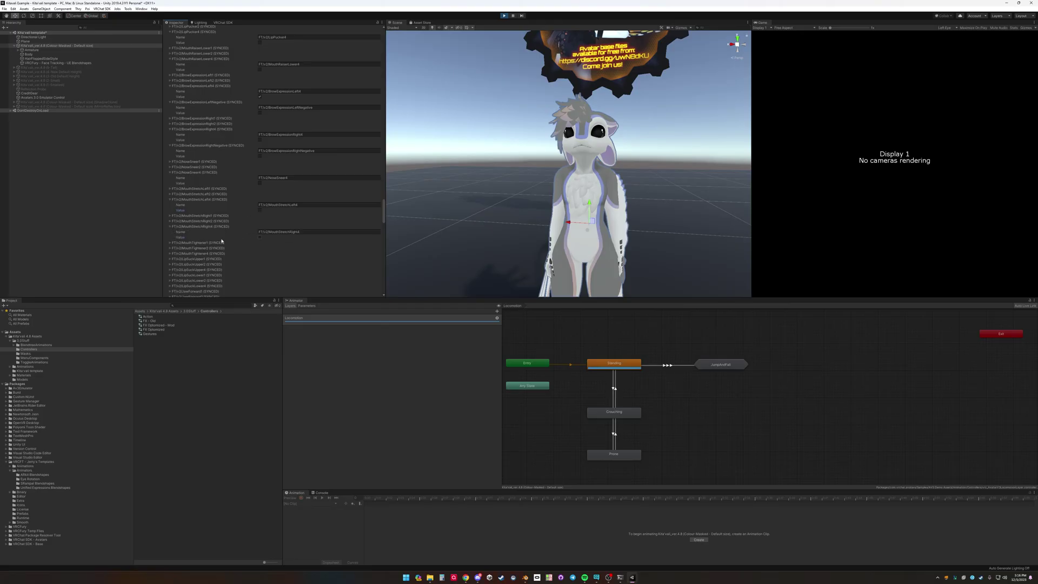
Expand the MouthTightener4, LipSuckUpper4, LipSuckLower4, JawForward4 and JawX4 entries, moving the camera to the face.
{"action": "left_click", "coordinate": [213, 253]}
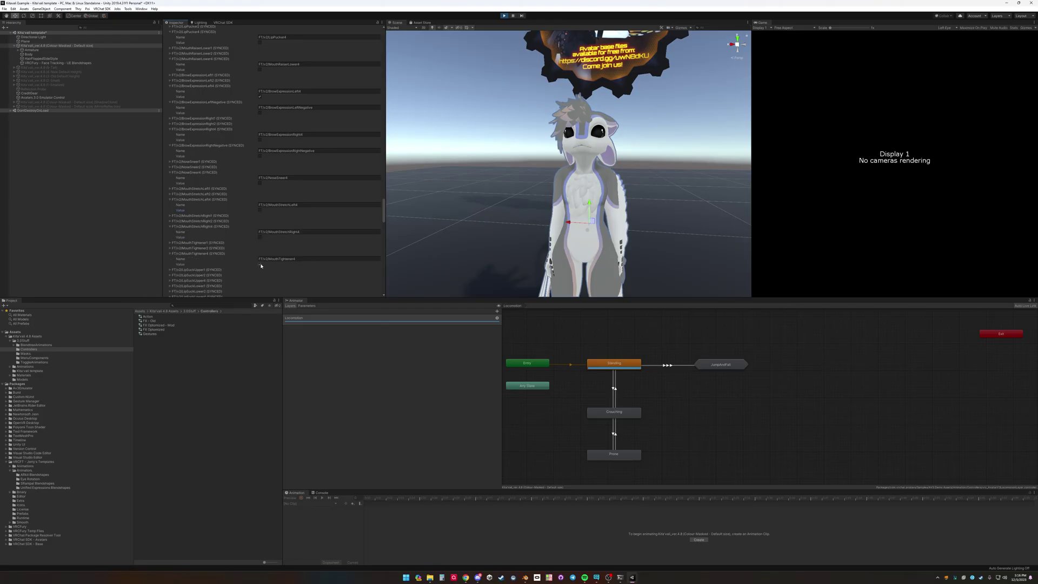
{"action": "left_click", "coordinate": [208, 281]}
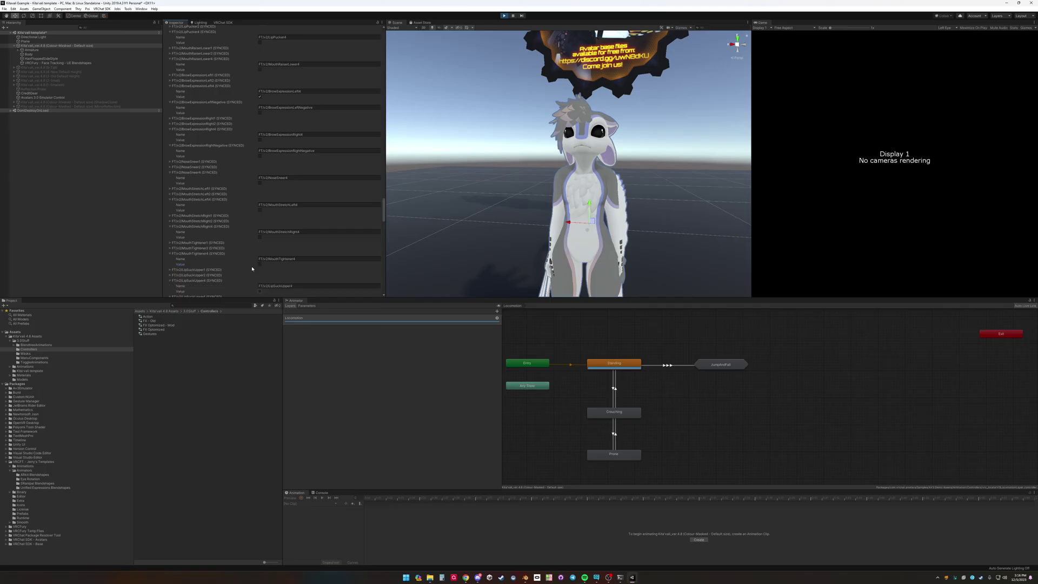
{"action": "scroll", "coordinate": [252, 268], "scroll_direction": "down", "scroll_amount": 3}
{"action": "left_click", "coordinate": [216, 259]}
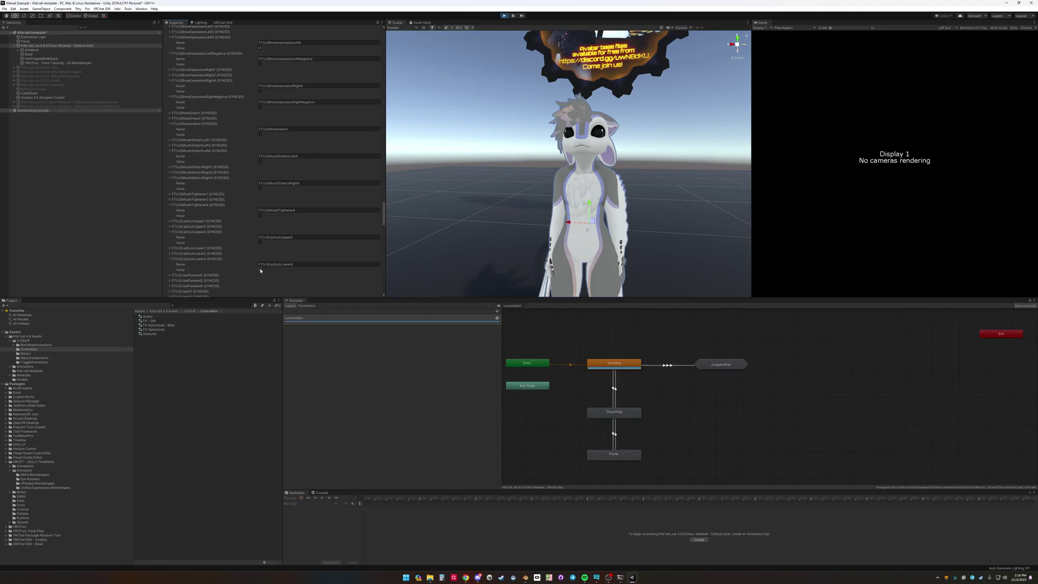
{"action": "scroll", "coordinate": [211, 237], "scroll_direction": "down", "scroll_amount": 3}
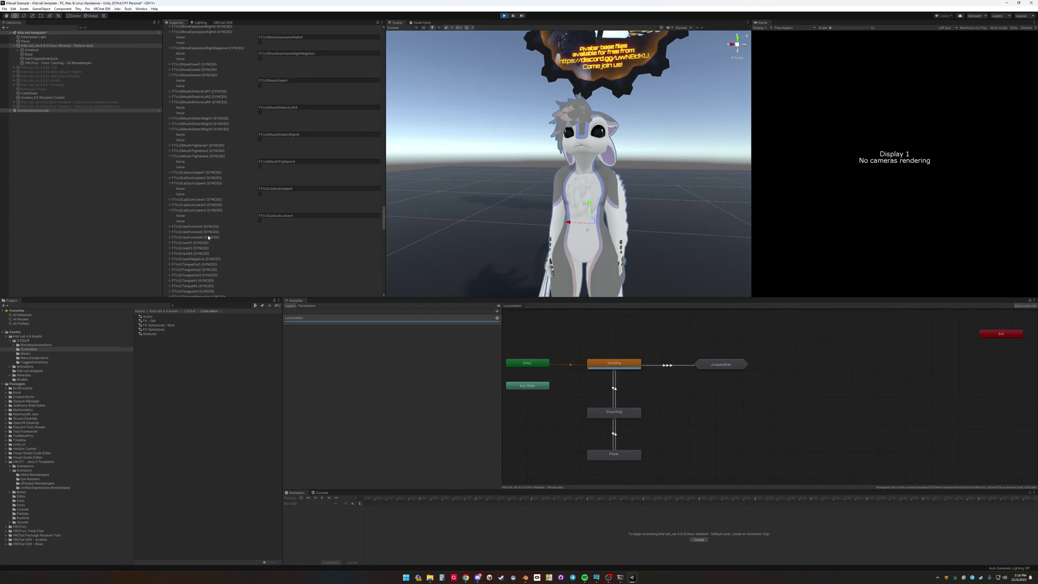
{"action": "left_click", "coordinate": [209, 237]}
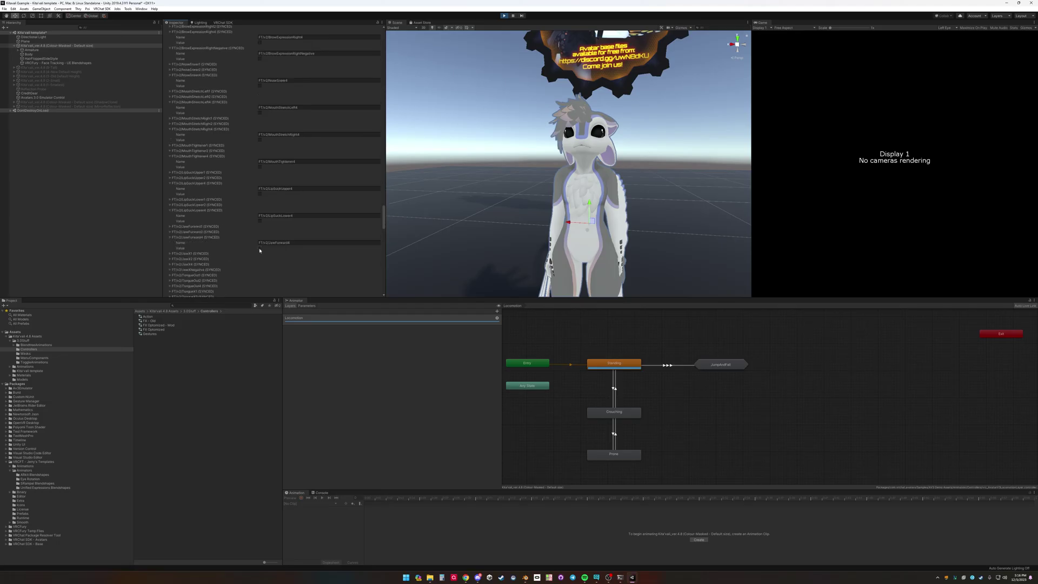
{"action": "left_click", "coordinate": [203, 264]}
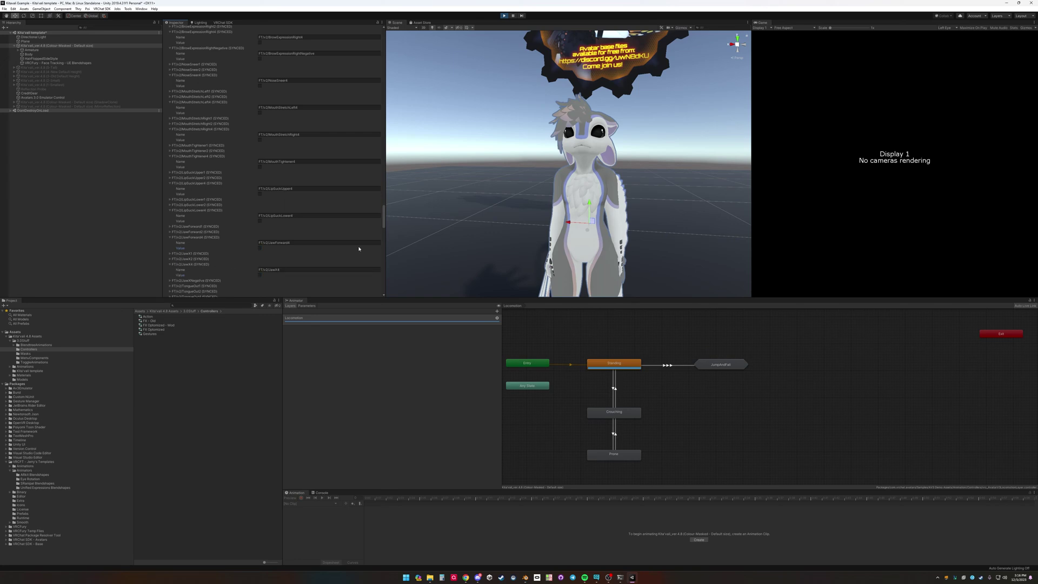
{"action": "right_click_drag", "start_coordinate": [475, 217], "coordinate": [444, 219]}
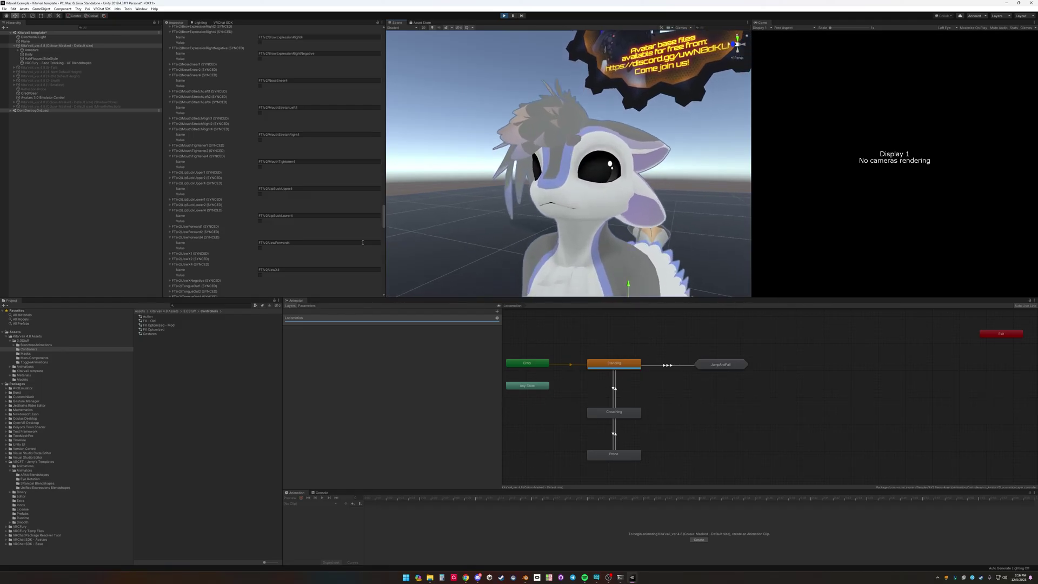
Expand JawXNegative and TongueOut4, turning TongueOut4 on to stick out the tongue.
{"action": "scroll", "coordinate": [249, 259], "scroll_direction": "down", "scroll_amount": 3}
{"action": "left_click", "coordinate": [261, 228]}
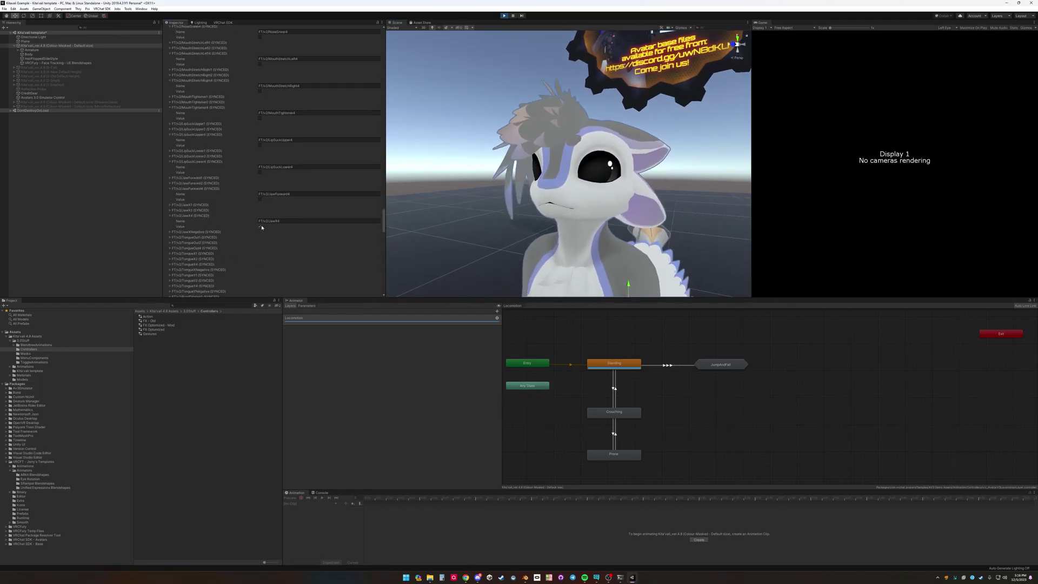
{"action": "left_click", "coordinate": [219, 234]}
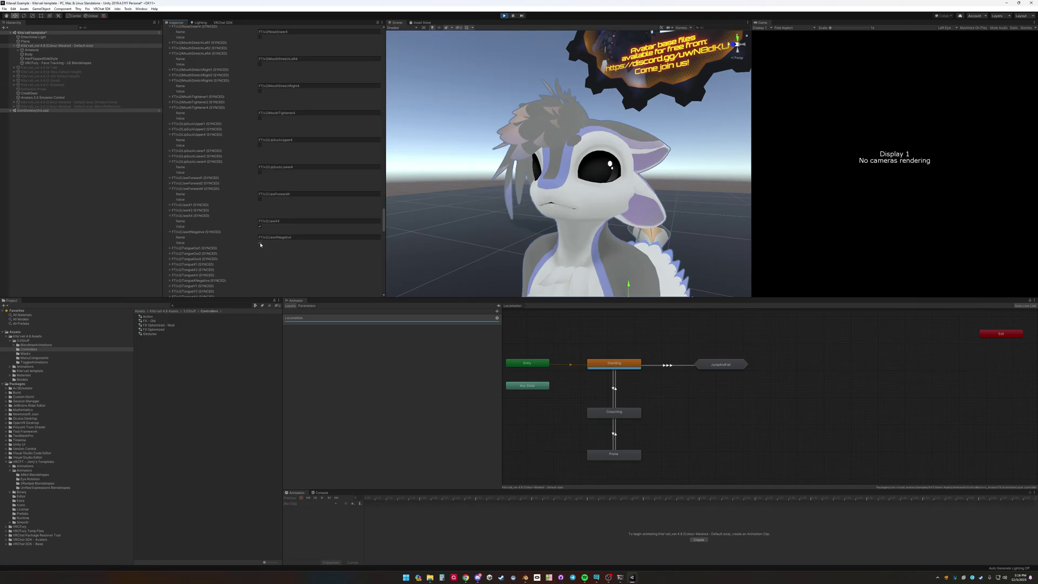
{"action": "left_click", "coordinate": [212, 259]}
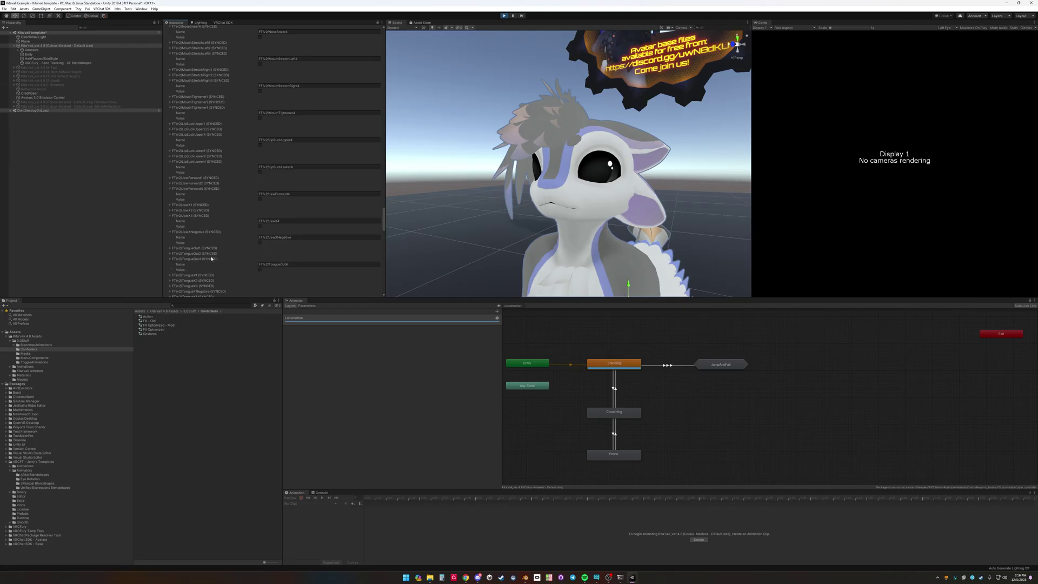
{"action": "left_click", "coordinate": [259, 270]}
Test tongue movement by toggling TongueX4, TongueXNegative and TongueY4 on and back off.
{"action": "scroll", "coordinate": [238, 236], "scroll_direction": "down", "scroll_amount": 10}
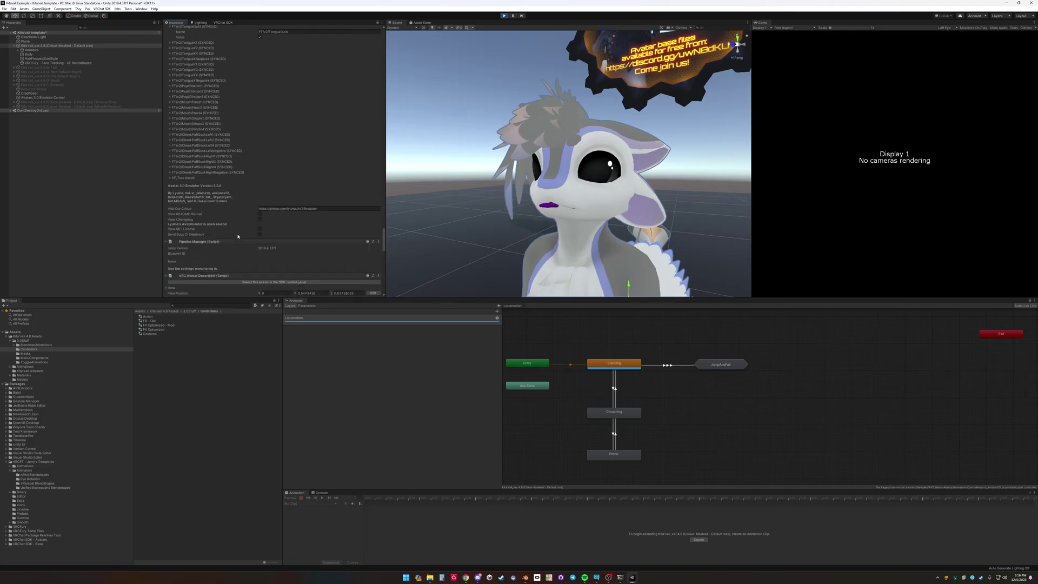
{"action": "scroll", "coordinate": [234, 226], "scroll_direction": "up", "scroll_amount": 4}
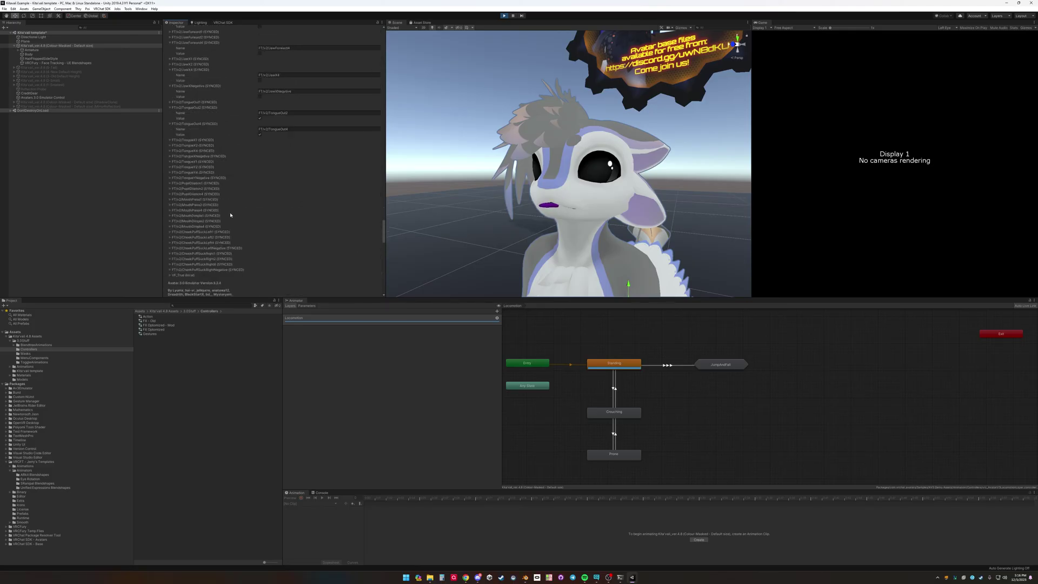
{"action": "left_click", "coordinate": [209, 152]}
{"action": "left_click", "coordinate": [210, 166]}
{"action": "left_click", "coordinate": [259, 161]}
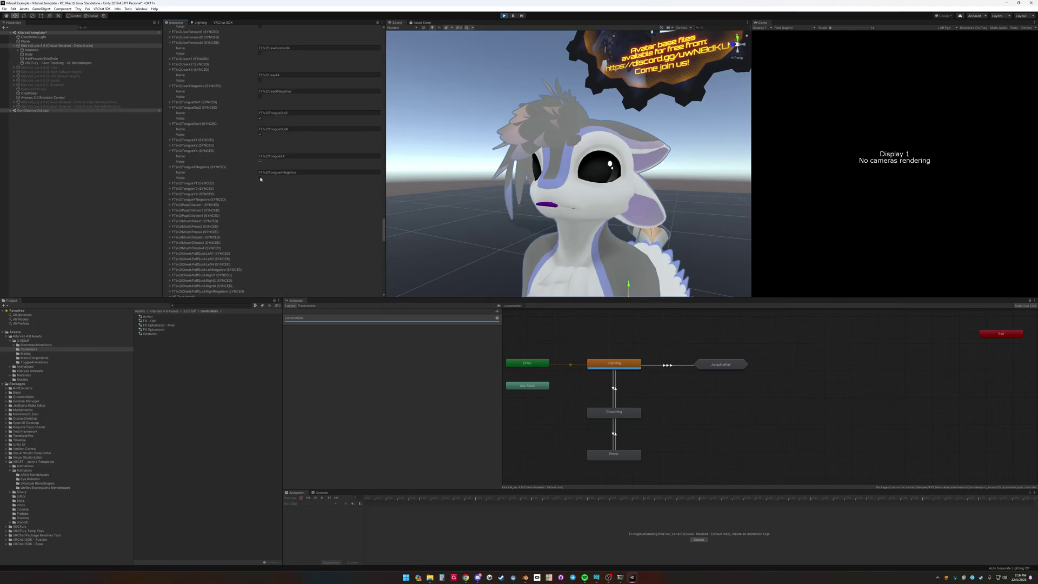
{"action": "left_click", "coordinate": [260, 177]}
{"action": "left_click", "coordinate": [260, 177]}
{"action": "left_click", "coordinate": [210, 193]}
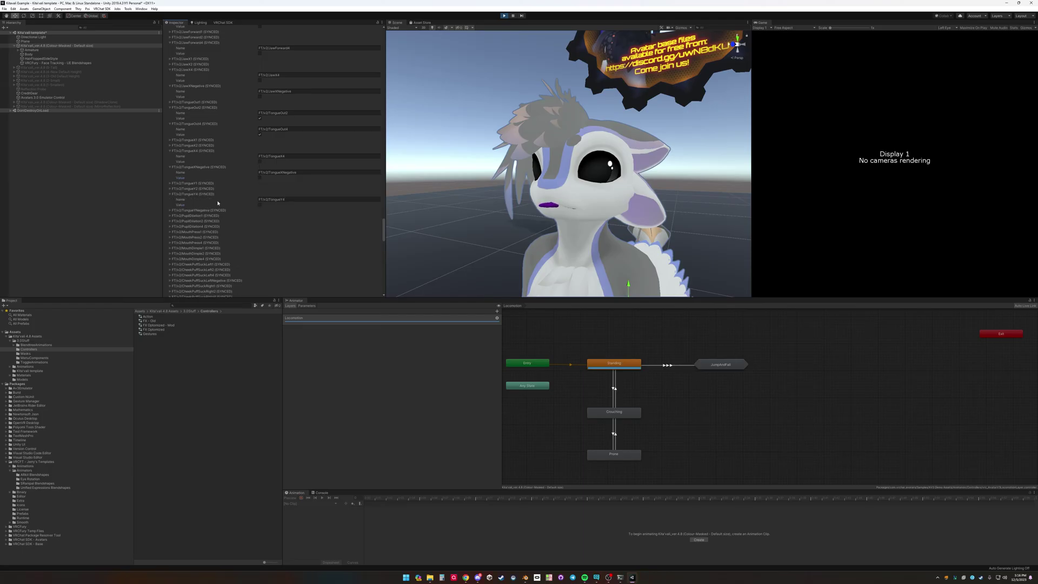
{"action": "left_click", "coordinate": [221, 210]}
{"action": "left_click", "coordinate": [259, 204]}
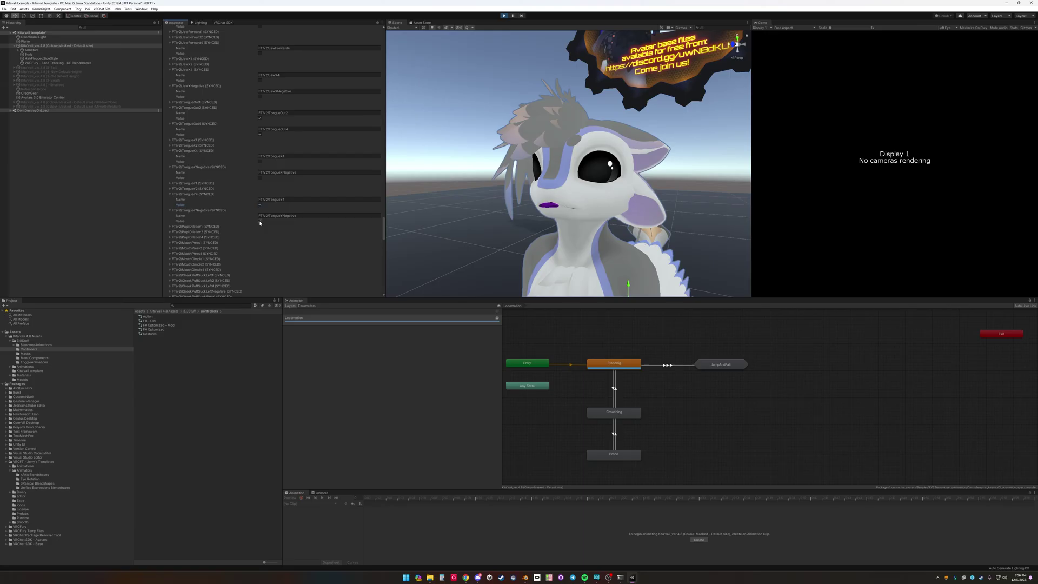
{"action": "left_click", "coordinate": [260, 204]}
Test PupilDilation2 and PupilDilation4, then expand the MouthPress4 and CheekPuffSuckLeft4 entries.
{"action": "left_click", "coordinate": [216, 236]}
{"action": "left_click", "coordinate": [216, 232]}
{"action": "left_click", "coordinate": [260, 243]}
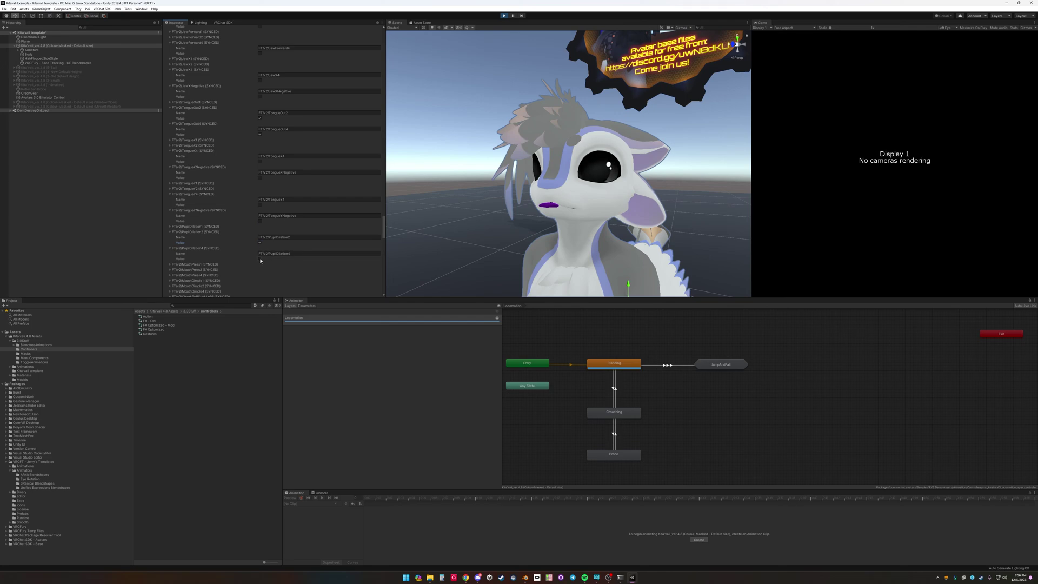
{"action": "left_click", "coordinate": [260, 260]}
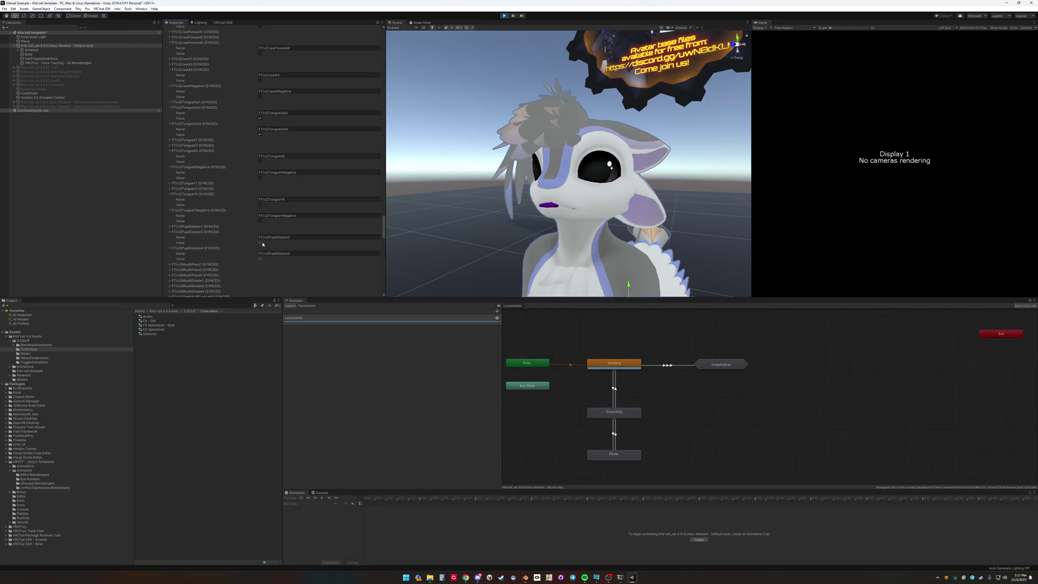
{"action": "left_click", "coordinate": [204, 276]}
{"action": "scroll", "coordinate": [216, 248], "scroll_direction": "down", "scroll_amount": 3}
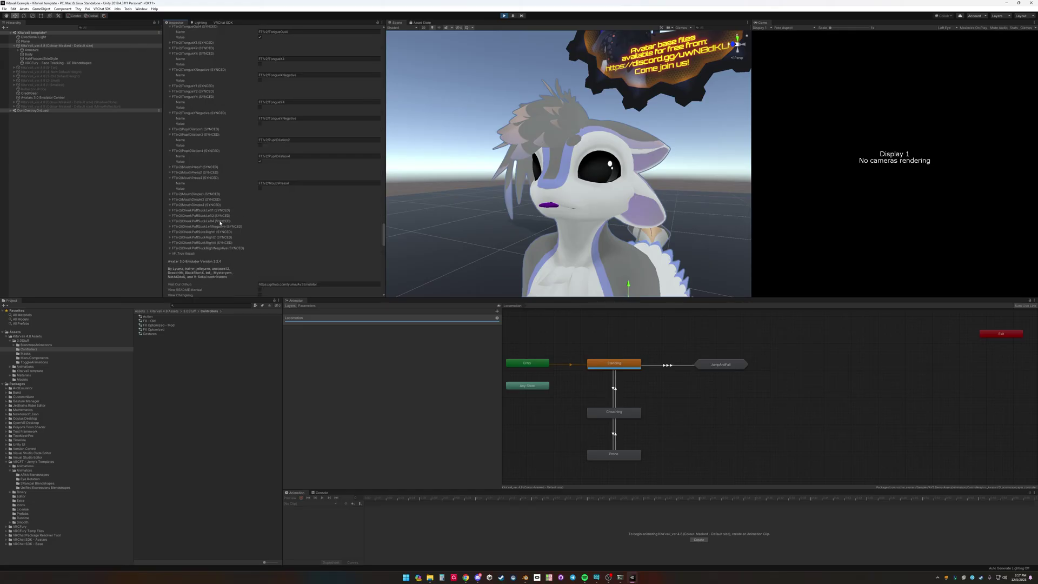
{"action": "left_click", "coordinate": [220, 221]}
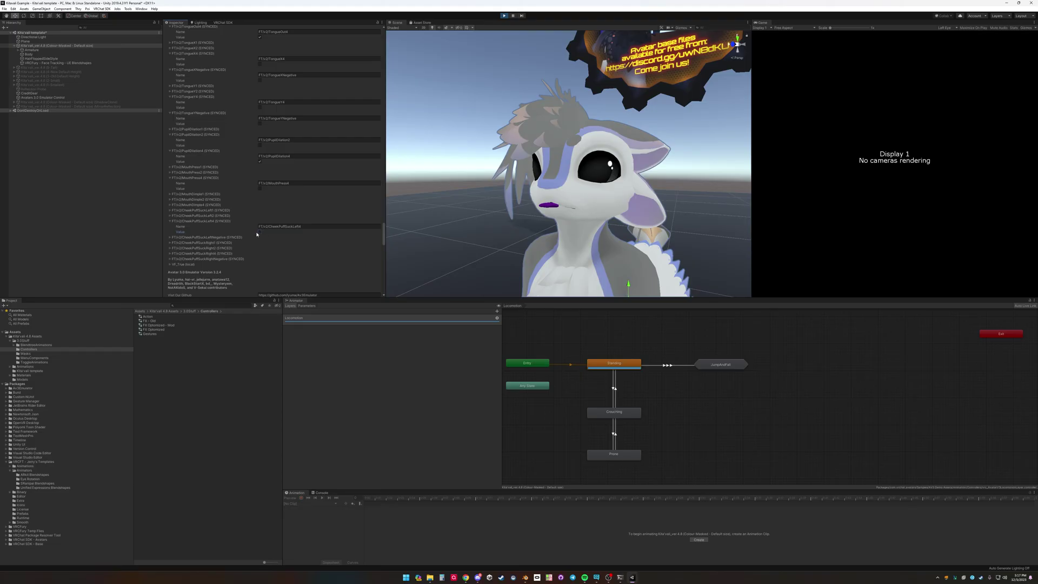
Exit Play mode and zoom the Scene view out to the T-posed avatar.
{"action": "left_click", "coordinate": [505, 15]}
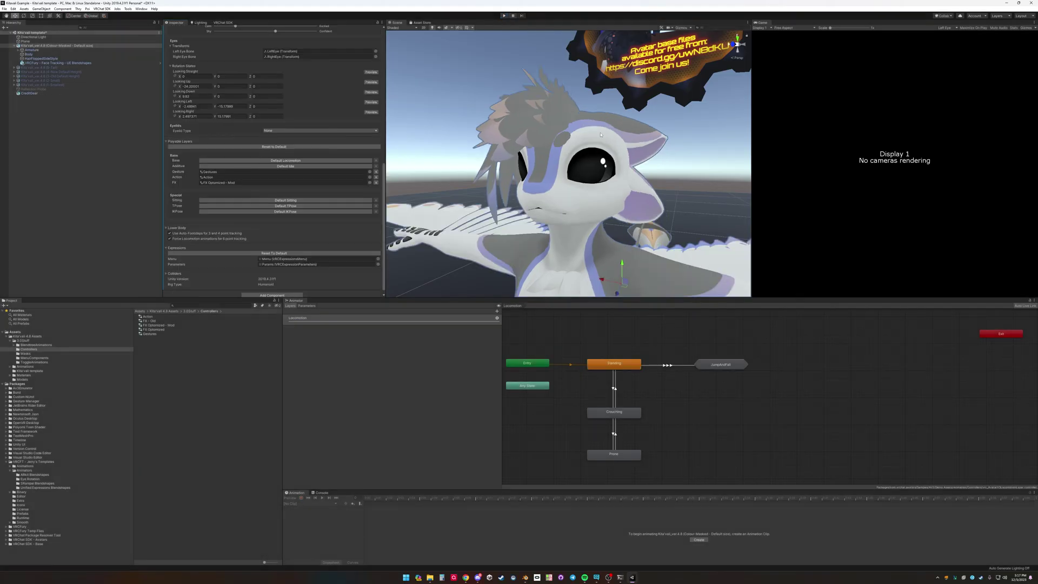
{"action": "scroll", "coordinate": [544, 140], "scroll_direction": "down", "scroll_amount": 5}
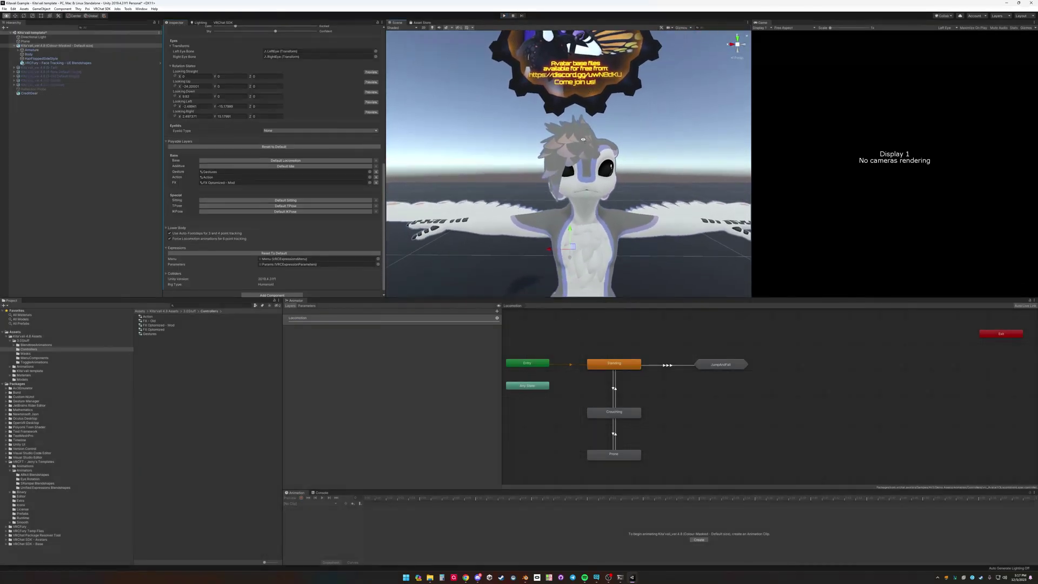
{"action": "scroll", "coordinate": [586, 142], "scroll_direction": "down", "scroll_amount": 5}
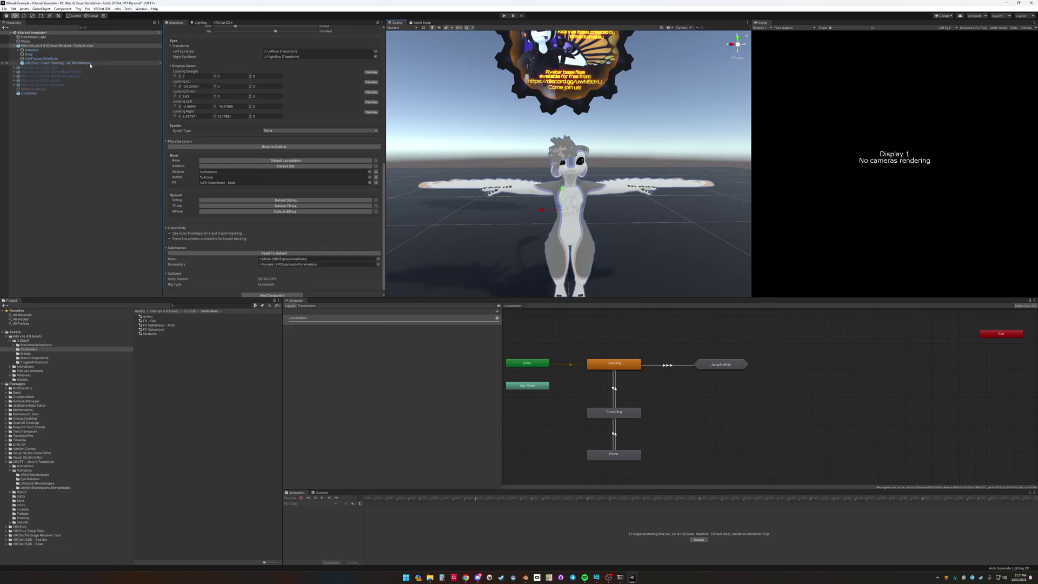
From the VRCFury Face Tracking base prefab, open its FX - Face Tracking controller in the Animator.
{"action": "left_click", "coordinate": [90, 64]}
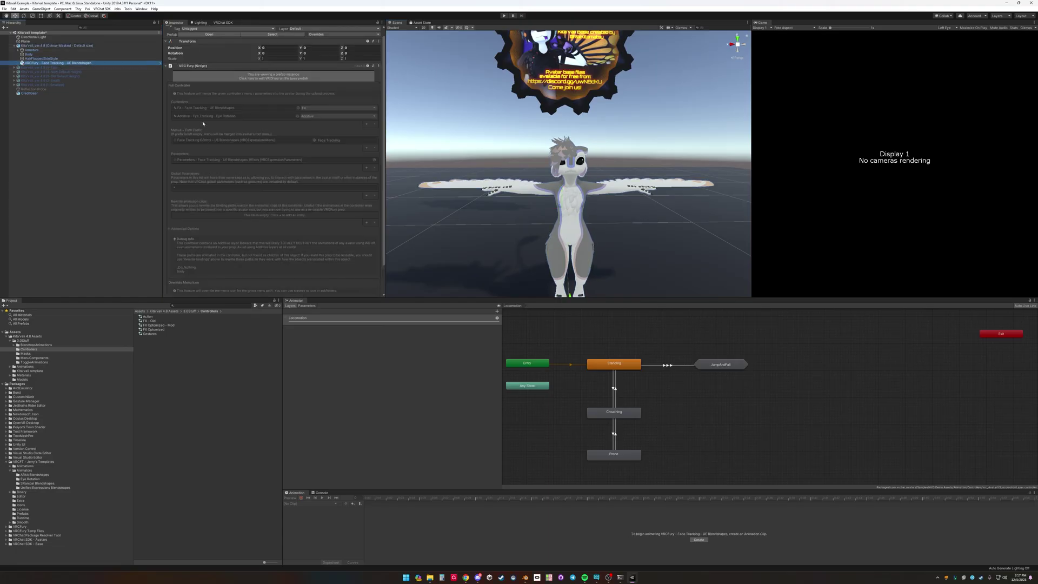
{"action": "left_click", "coordinate": [273, 76]}
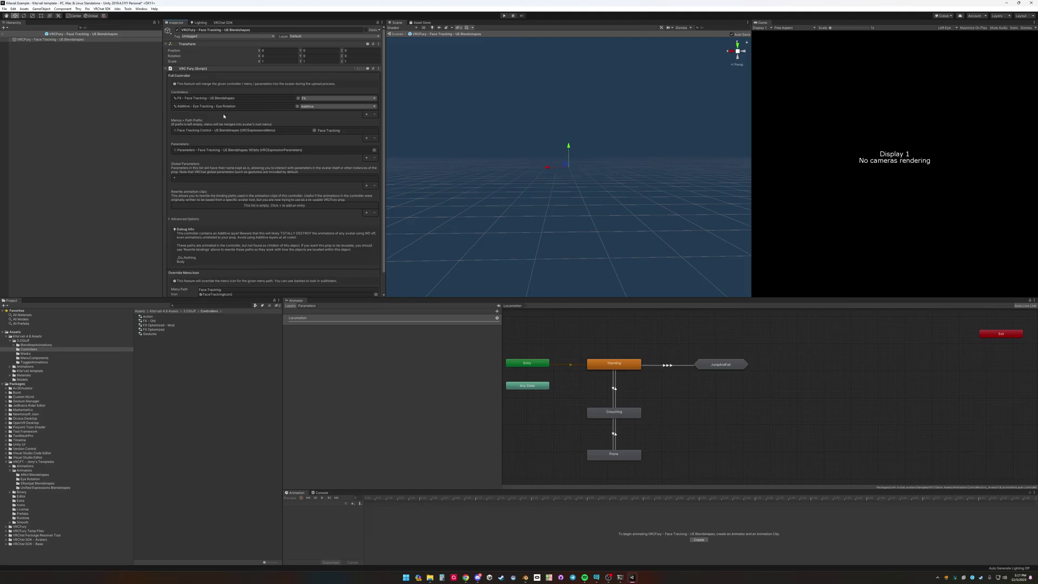
{"action": "left_click", "coordinate": [230, 98]}
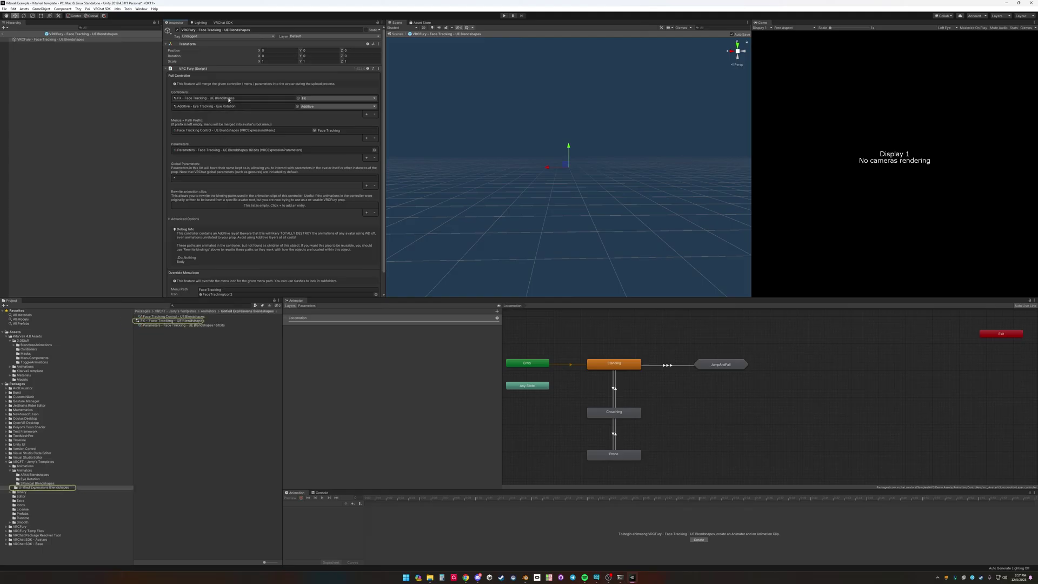
{"action": "left_click", "coordinate": [172, 321]}
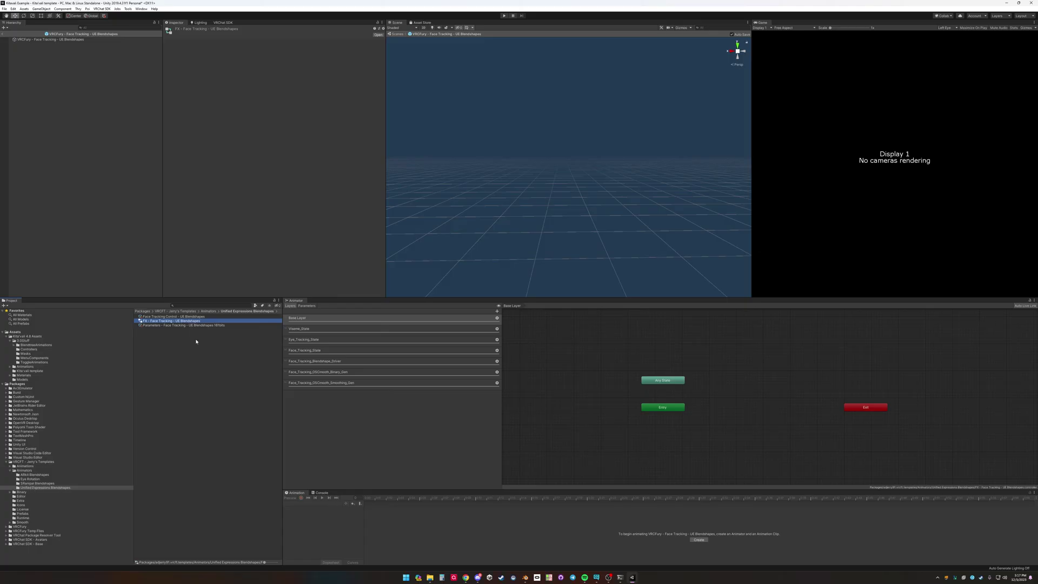
Exit Prefab Mode and import the Face Tracking Ears add-on into the Assets folder.
{"action": "left_click", "coordinate": [7, 33]}
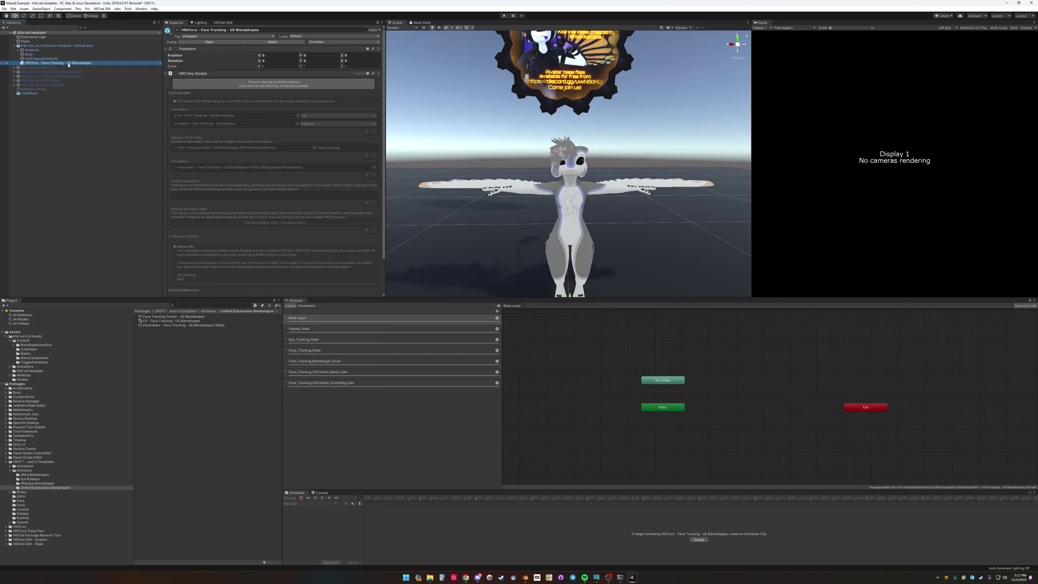
{"action": "scroll", "coordinate": [612, 165], "scroll_direction": "up", "scroll_amount": 5}
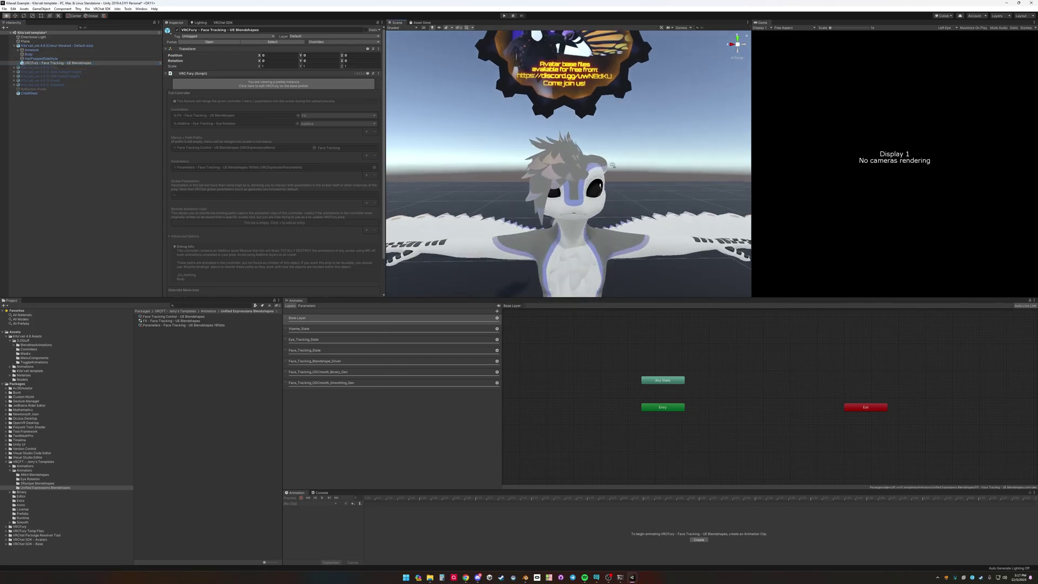
{"action": "left_click_drag", "start_coordinate": [612, 165], "coordinate": [590, 160], "text": "alt"}
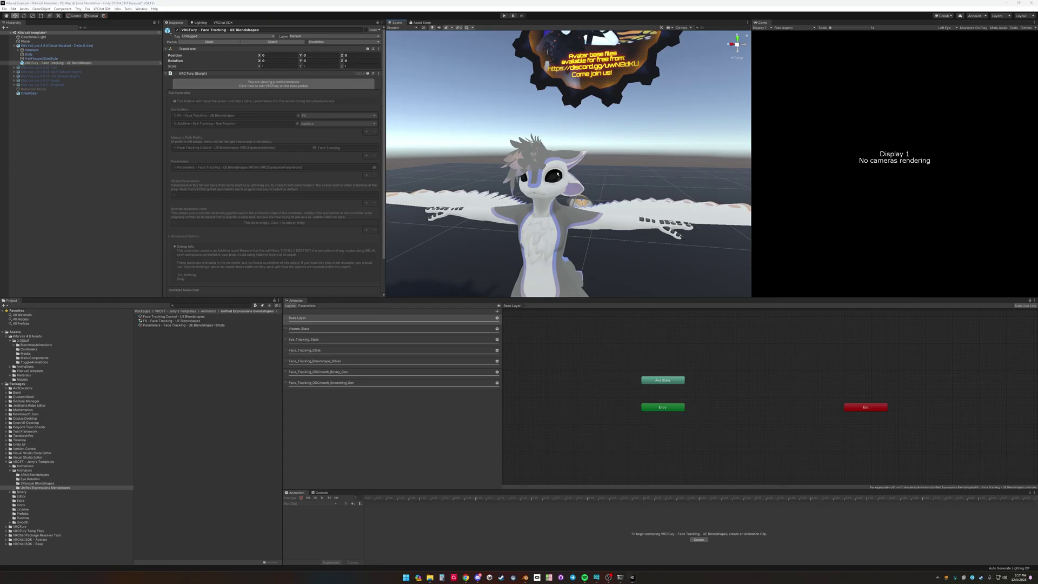
{"action": "left_click_drag", "start_coordinate": [1, 330], "coordinate": [189, 353]}
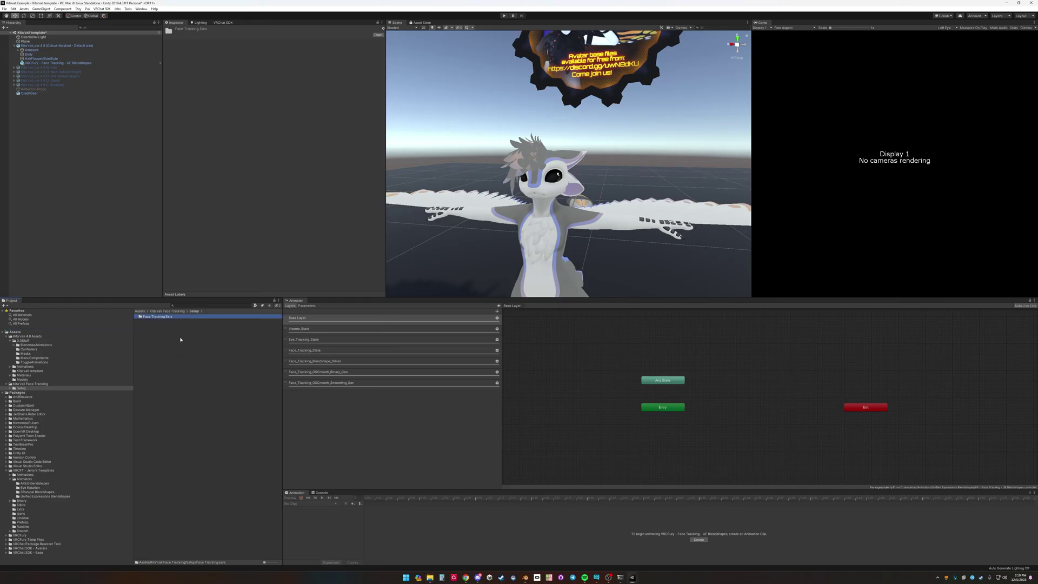
Review the Ears menu and parameters assets, then drop the VRCFury - Face Tracking - Ears prefab onto the avatar.
{"action": "double_click", "coordinate": [157, 317]}
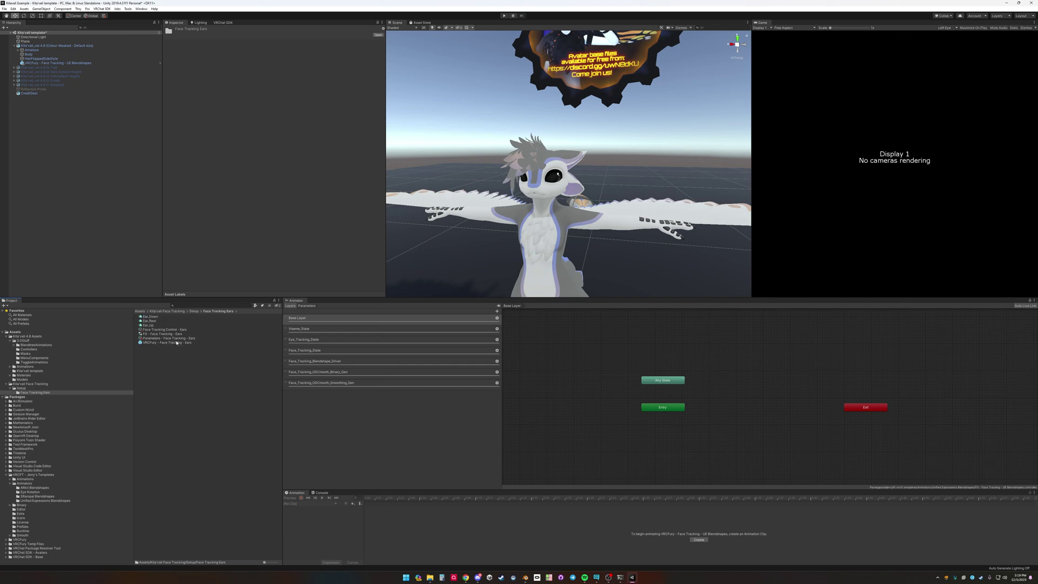
{"action": "left_click", "coordinate": [176, 342]}
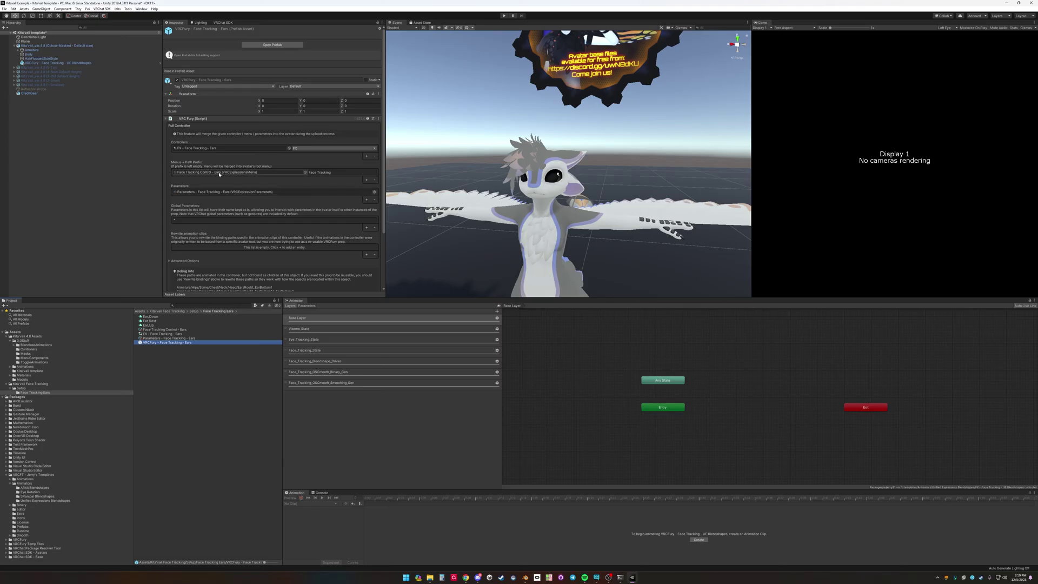
{"action": "left_click", "coordinate": [156, 330]}
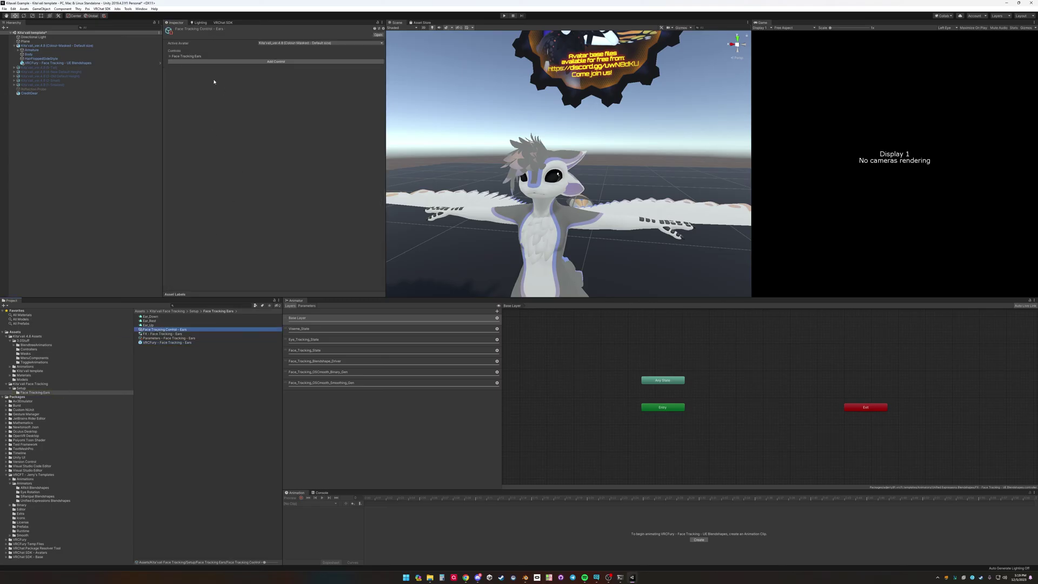
{"action": "left_click", "coordinate": [168, 57]}
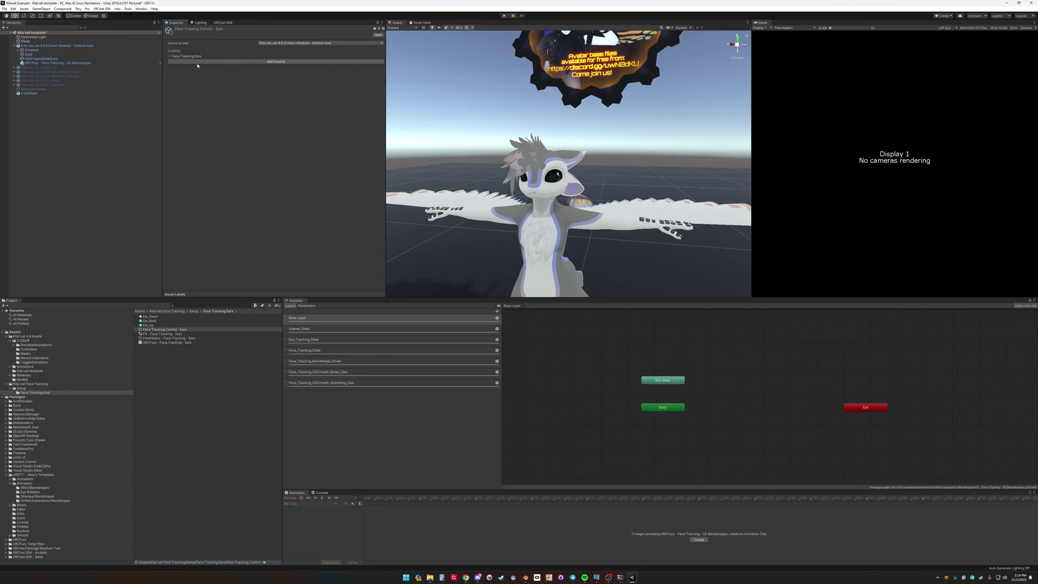
{"action": "left_click", "coordinate": [170, 56]}
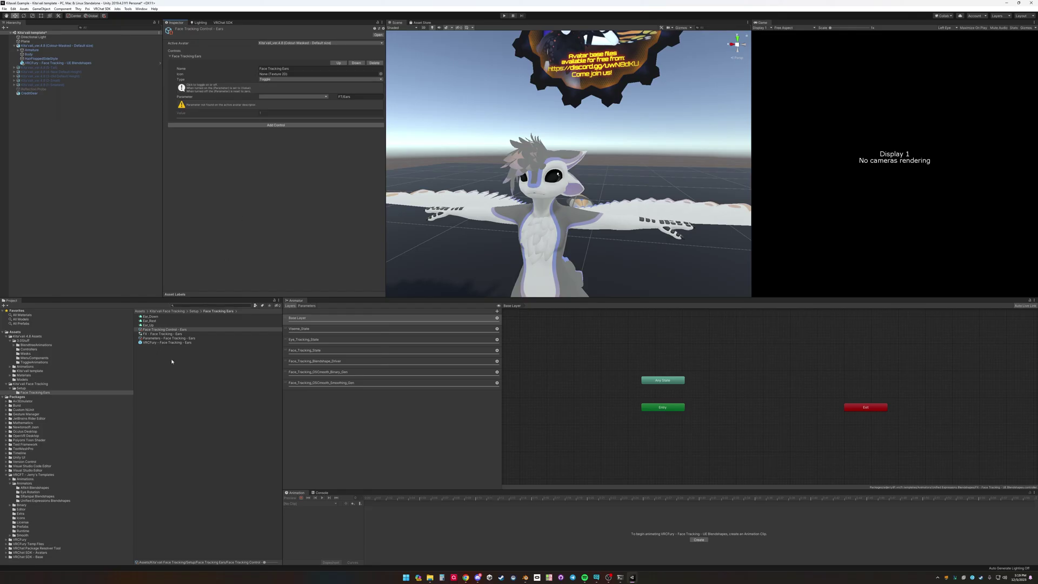
{"action": "left_click", "coordinate": [216, 338]}
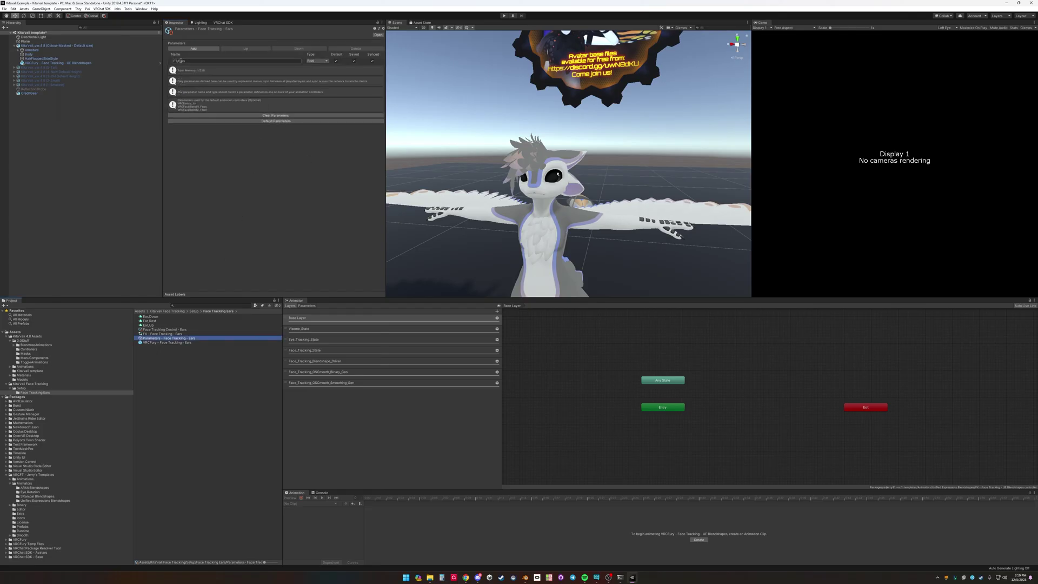
{"action": "left_click", "coordinate": [169, 343]}
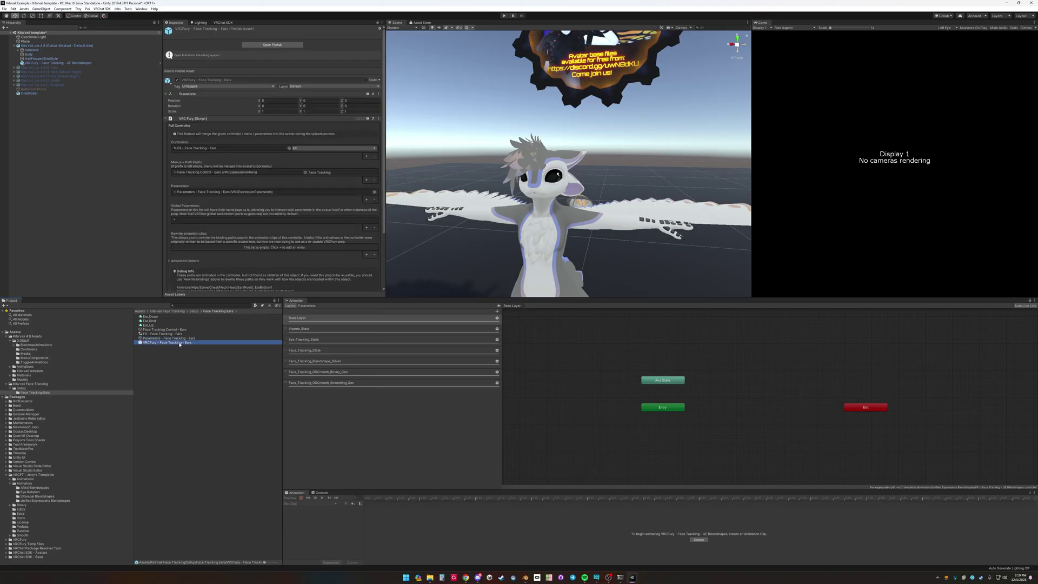
{"action": "left_click_drag", "start_coordinate": [179, 344], "coordinate": [65, 46]}
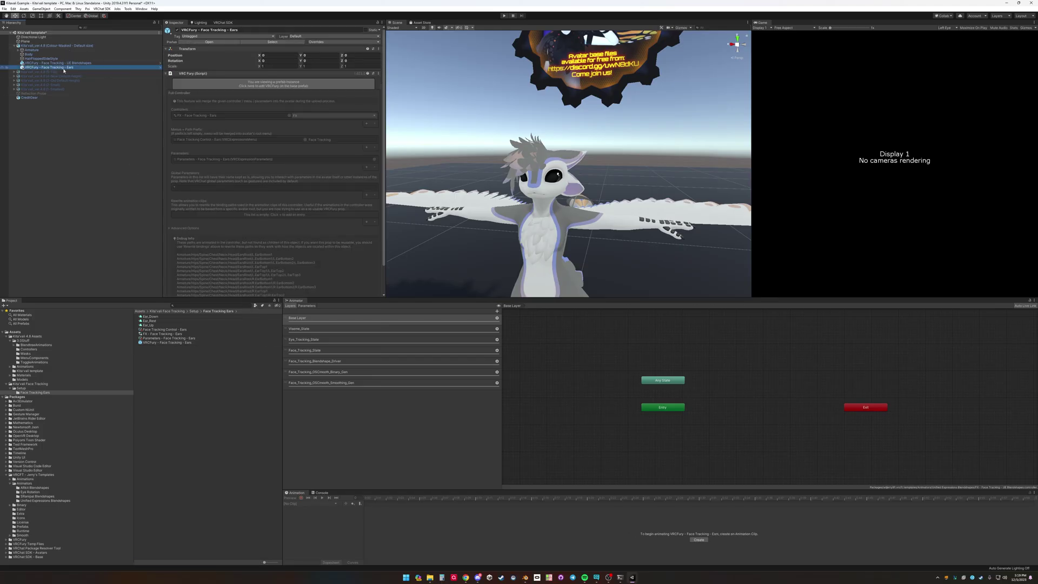
{"action": "right_click_drag", "start_coordinate": [480, 205], "coordinate": [500, 205]}
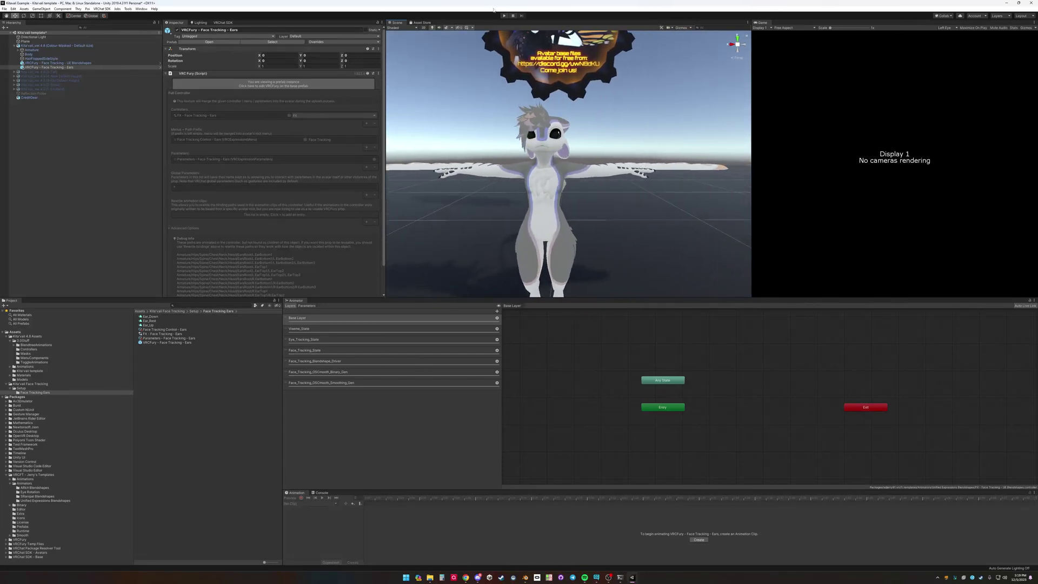
Enter Play mode, enable the Avatars 3.0 Emulator and select the avatar.
{"action": "left_click", "coordinate": [506, 17]}
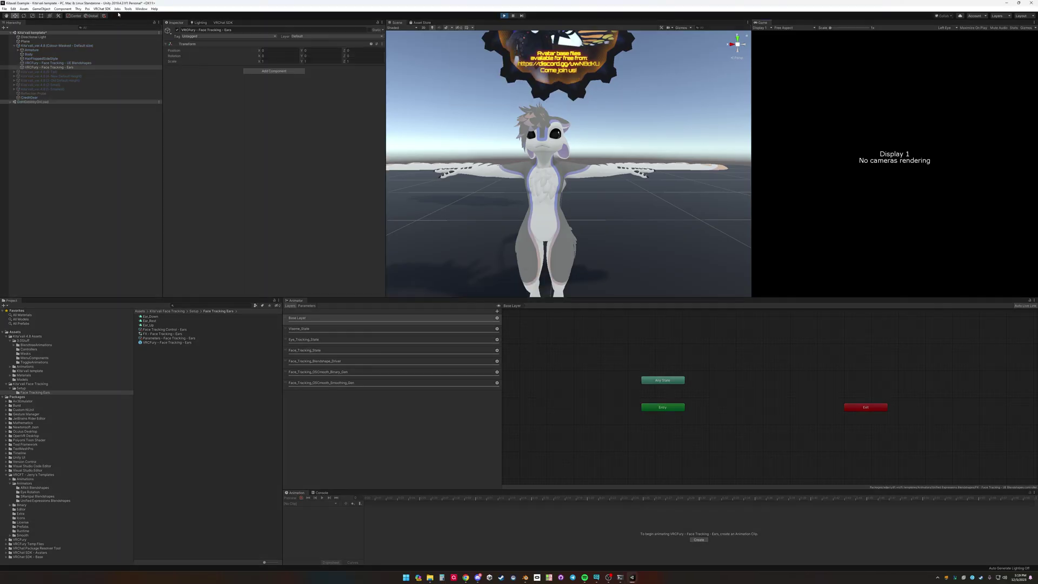
{"action": "left_click", "coordinate": [127, 8]}
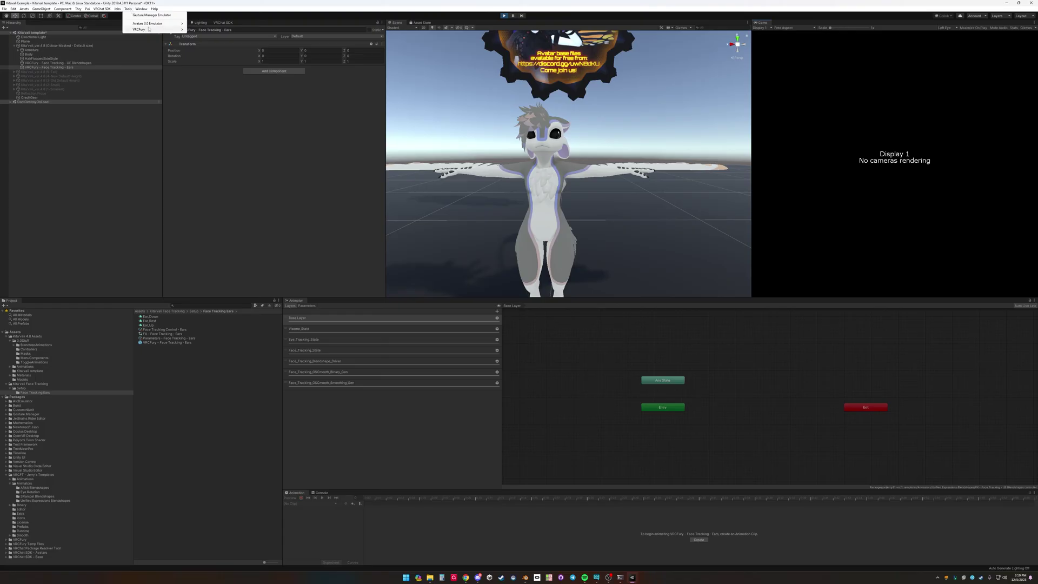
{"action": "mouse_move", "coordinate": [154, 23]}
{"action": "left_click", "coordinate": [201, 24]}
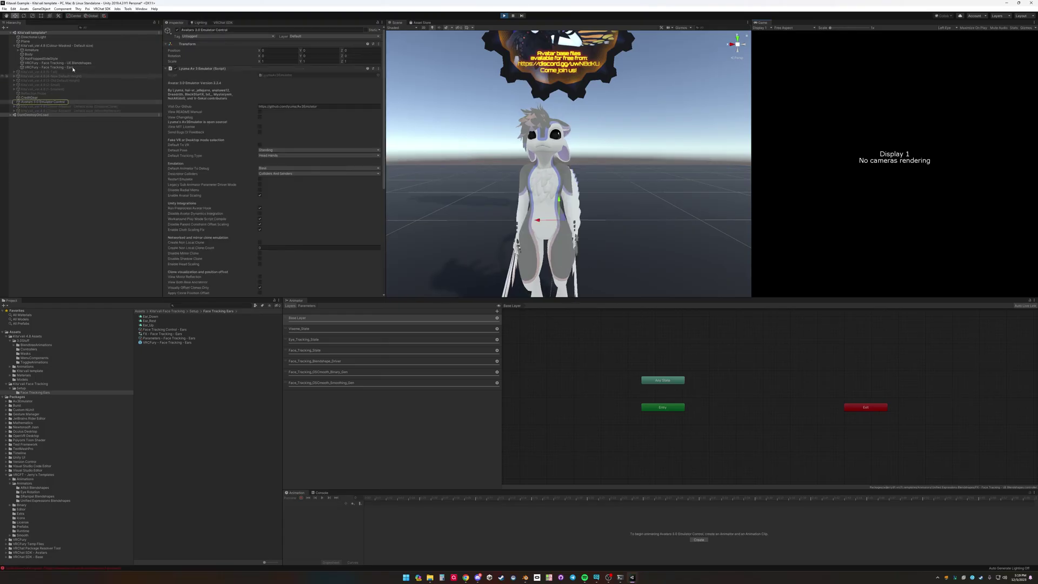
{"action": "left_click", "coordinate": [54, 46]}
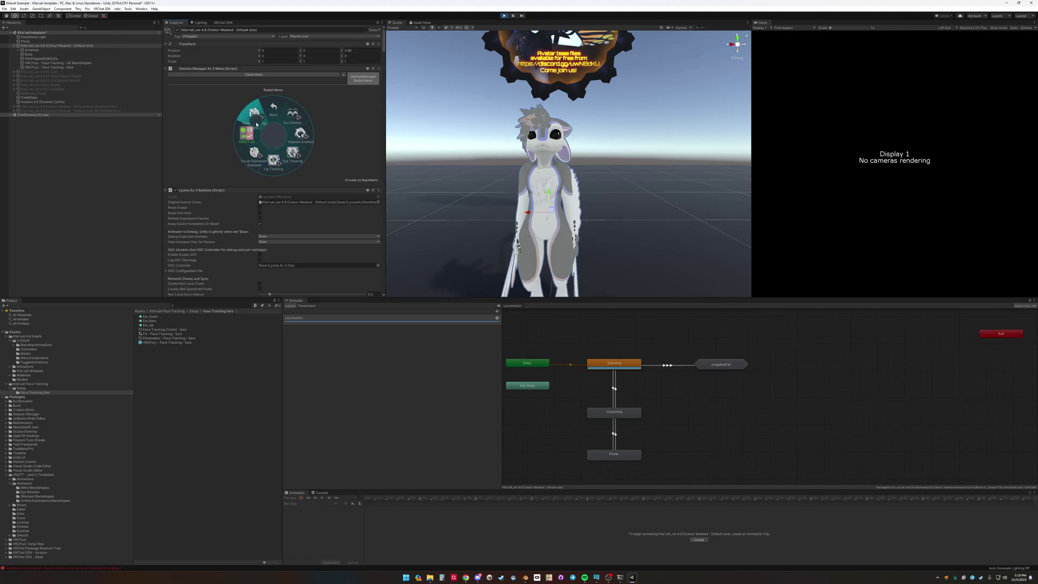
Toggle SmileFrownLeftNegative, SmileFrownLeft4 and SmileFrownRight4 to watch the ears react.
{"action": "scroll", "coordinate": [276, 209], "scroll_direction": "down", "scroll_amount": 15}
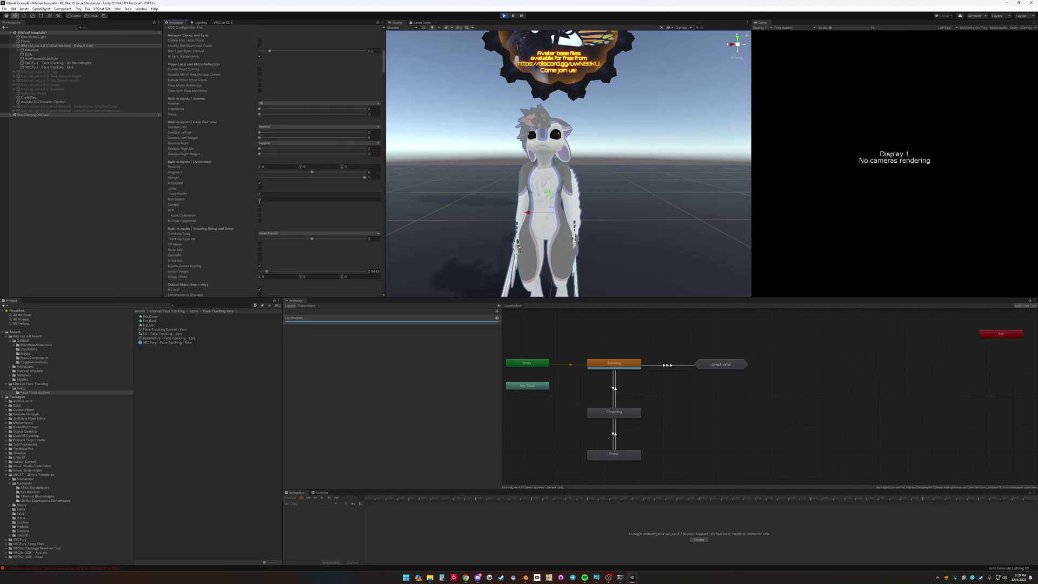
{"action": "scroll", "coordinate": [276, 209], "scroll_direction": "up", "scroll_amount": 5}
{"action": "left_click_drag", "start_coordinate": [354, 151], "coordinate": [353, 173]}
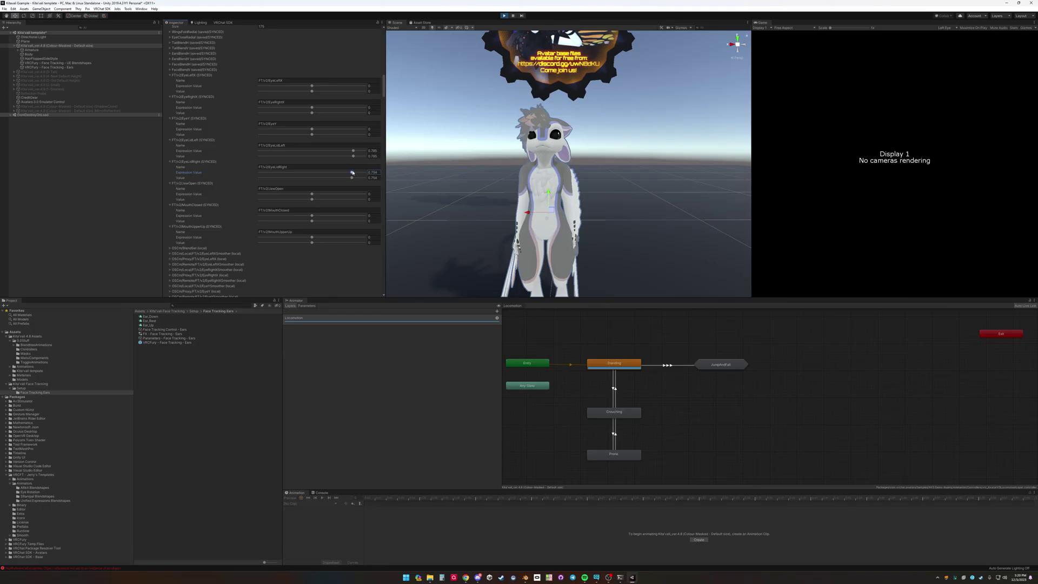
{"action": "scroll", "coordinate": [317, 197], "scroll_direction": "down", "scroll_amount": 15}
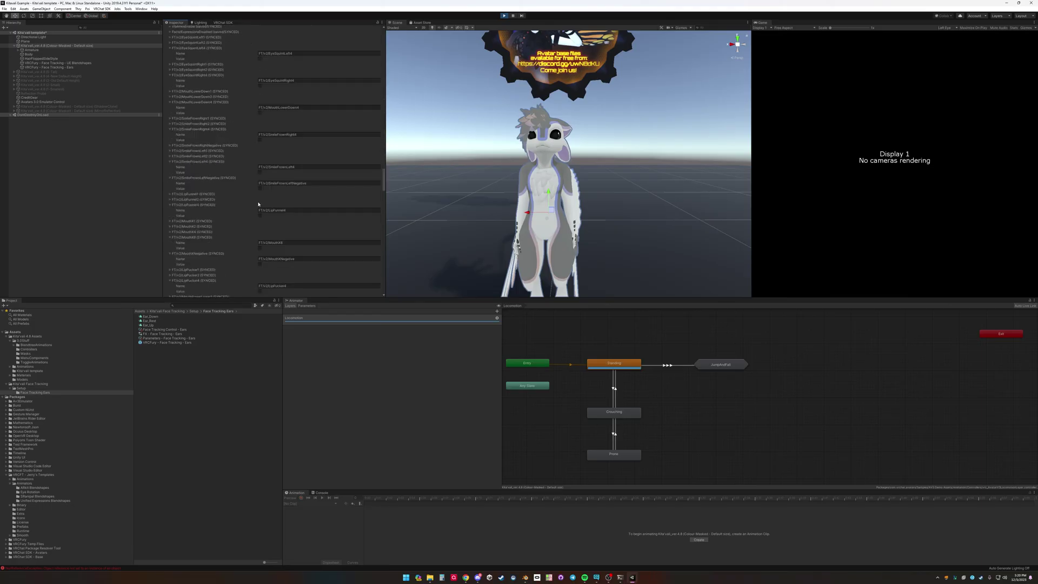
{"action": "scroll", "coordinate": [259, 204], "scroll_direction": "down", "scroll_amount": 3}
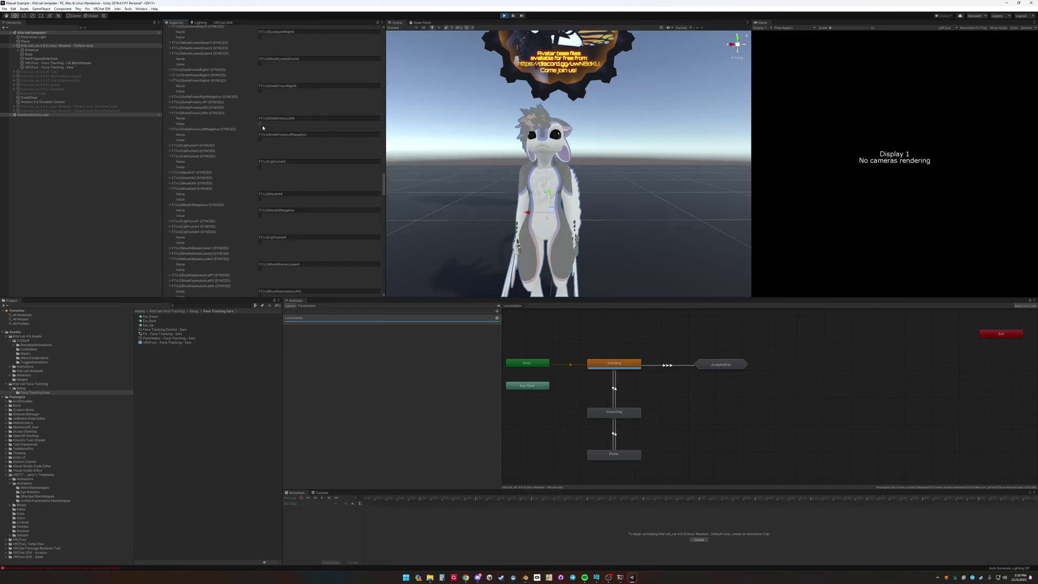
{"action": "left_click", "coordinate": [260, 140]}
{"action": "left_click", "coordinate": [260, 124]}
{"action": "left_click", "coordinate": [235, 96]}
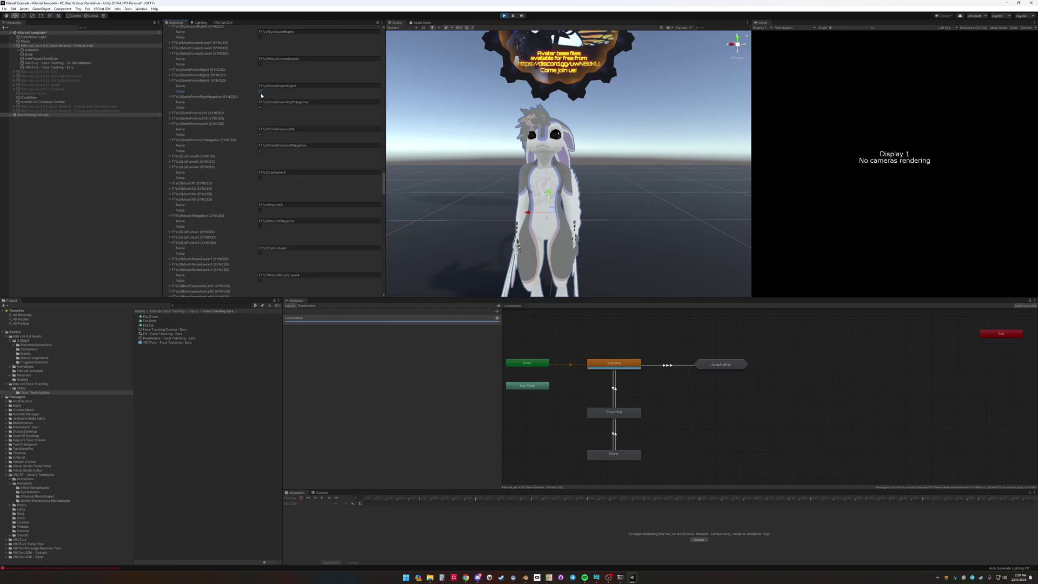
{"action": "left_click", "coordinate": [260, 91]}
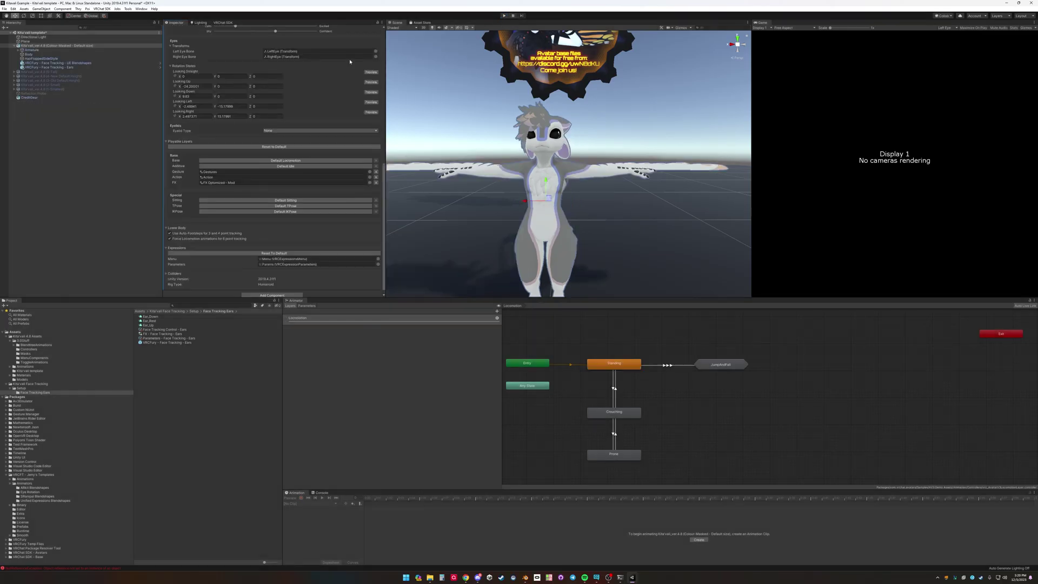
Compare the UE Blendshapes and Ears VRCFury component settings in the Inspector.
{"action": "left_click", "coordinate": [71, 67]}
{"action": "key", "text": "Up"}
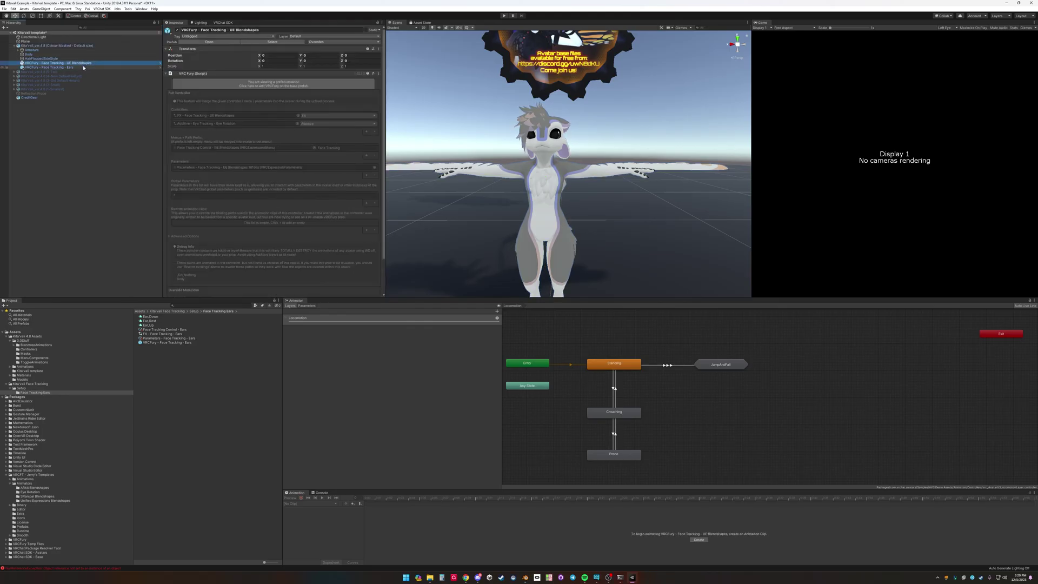
{"action": "left_click", "coordinate": [84, 67]}
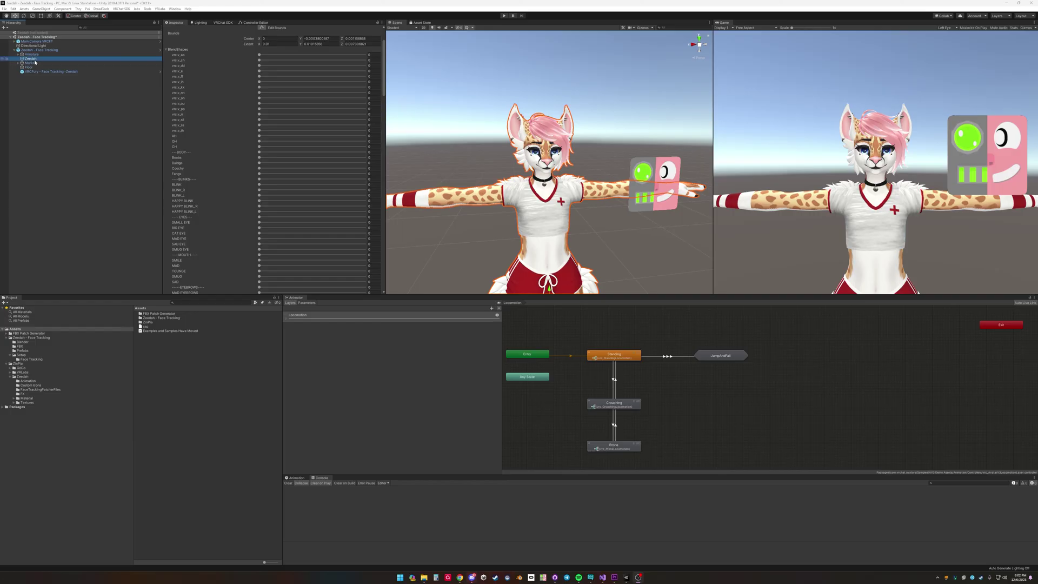
In the Zeedah face-tracking VRCFury prefab, rewrite animation paths starting with Body to Zeedah.
{"action": "left_click", "coordinate": [48, 71]}
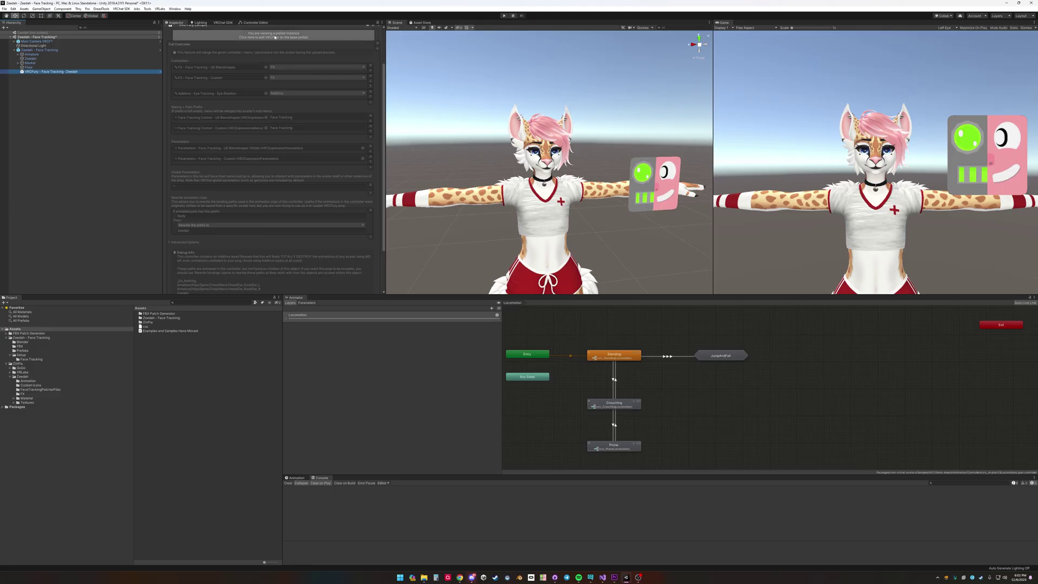
{"action": "left_click", "coordinate": [278, 36]}
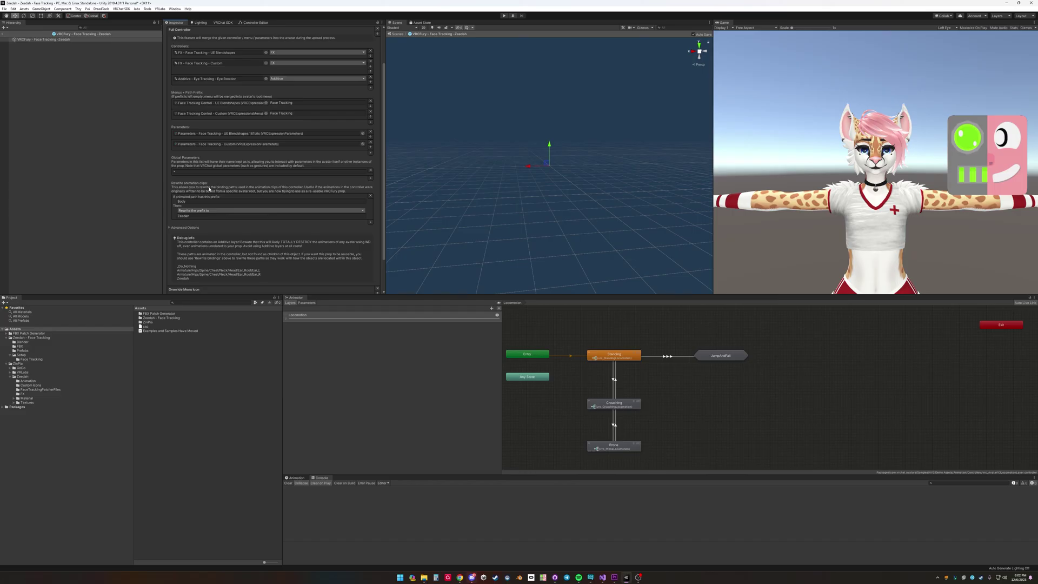
{"action": "left_click", "coordinate": [189, 201]}
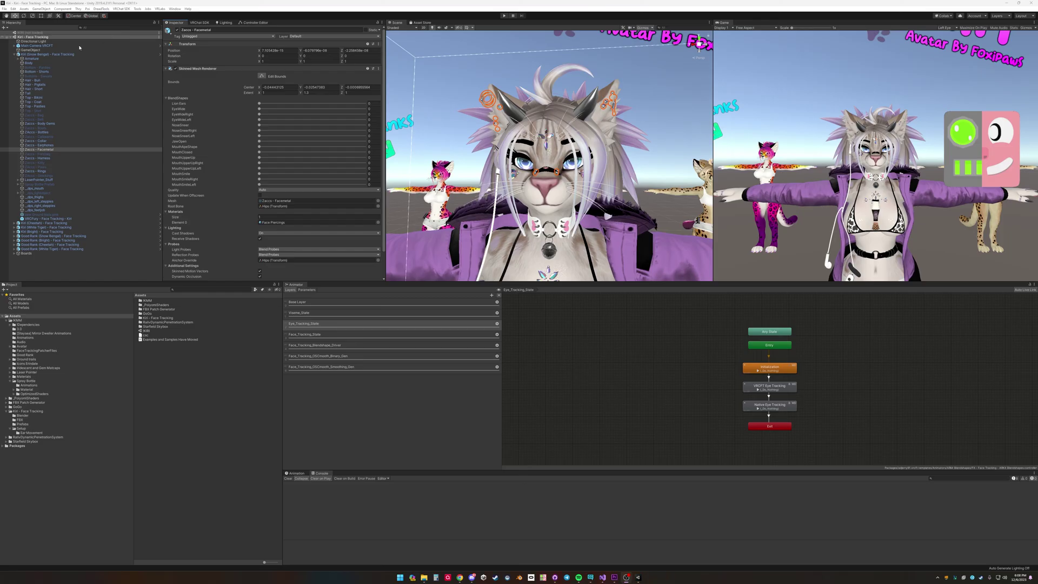
{"action": "left_click", "coordinate": [28, 63]}
{"action": "scroll", "coordinate": [207, 167], "scroll_direction": "down", "scroll_amount": 5}
{"action": "scroll", "coordinate": [208, 168], "scroll_direction": "down", "scroll_amount": 10}
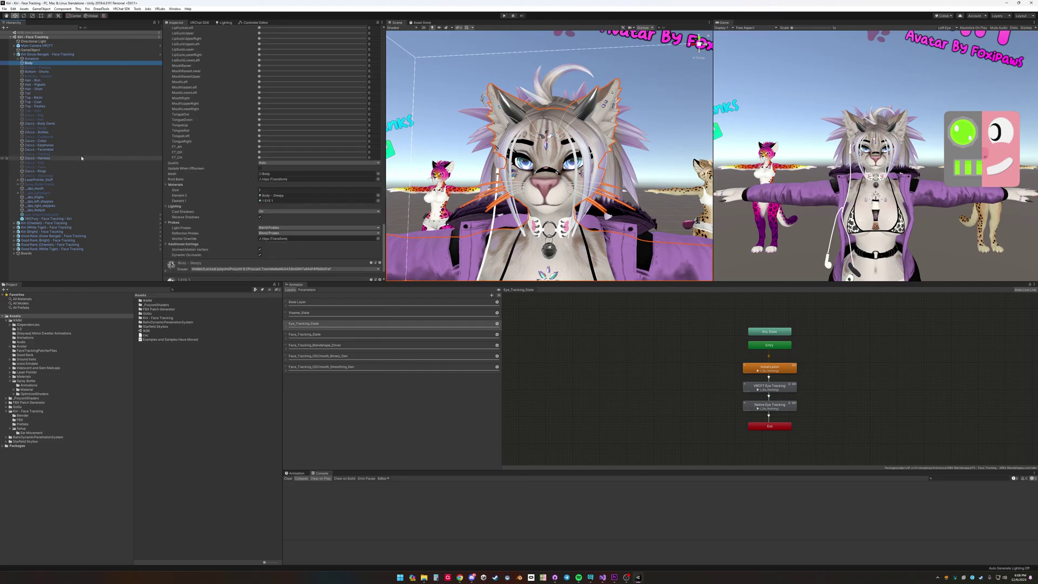
{"action": "left_click", "coordinate": [39, 123]}
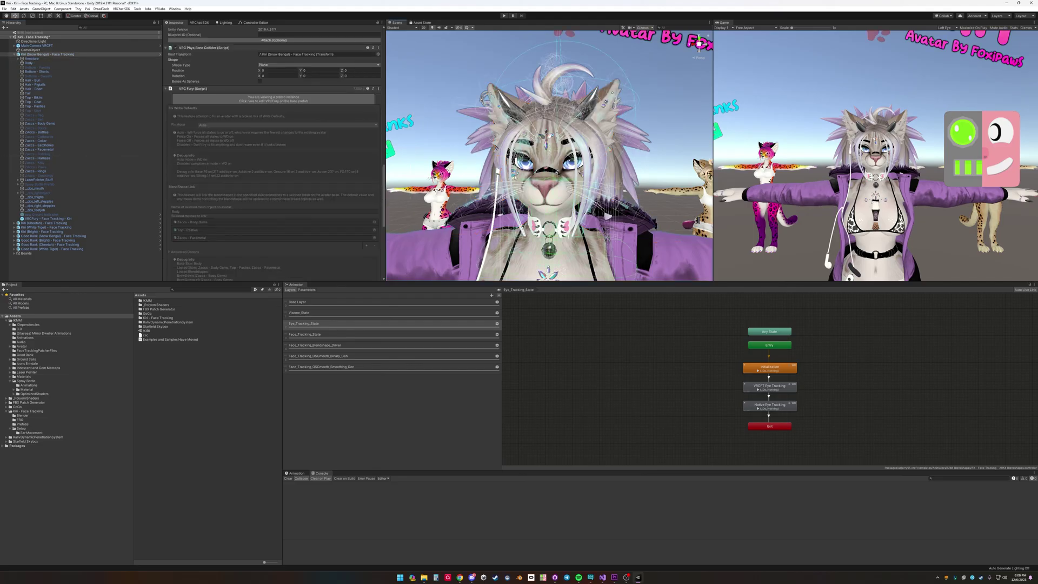
{"action": "left_click", "coordinate": [536, 174]}
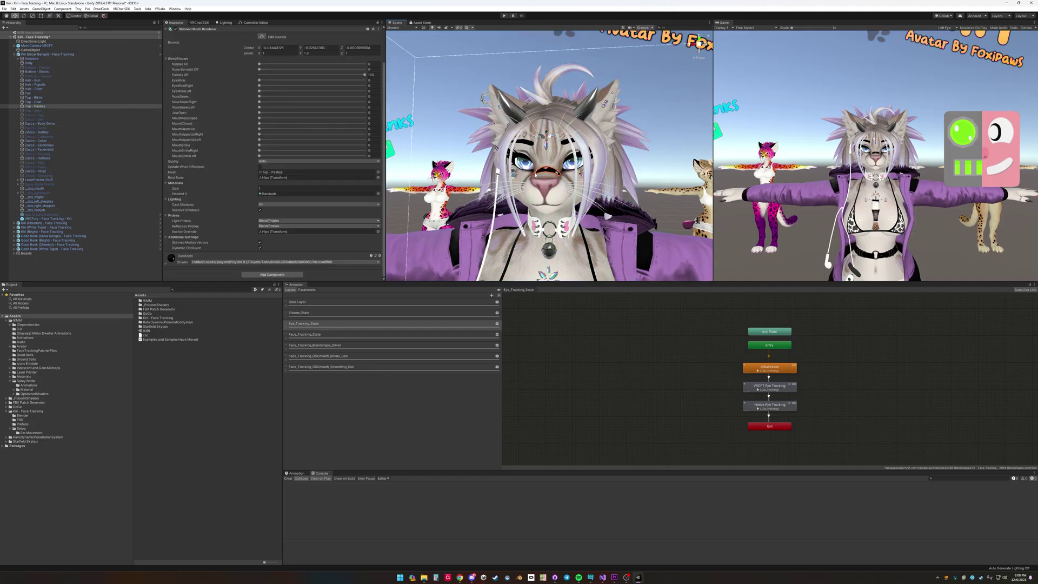
{"action": "left_click", "coordinate": [535, 174]}
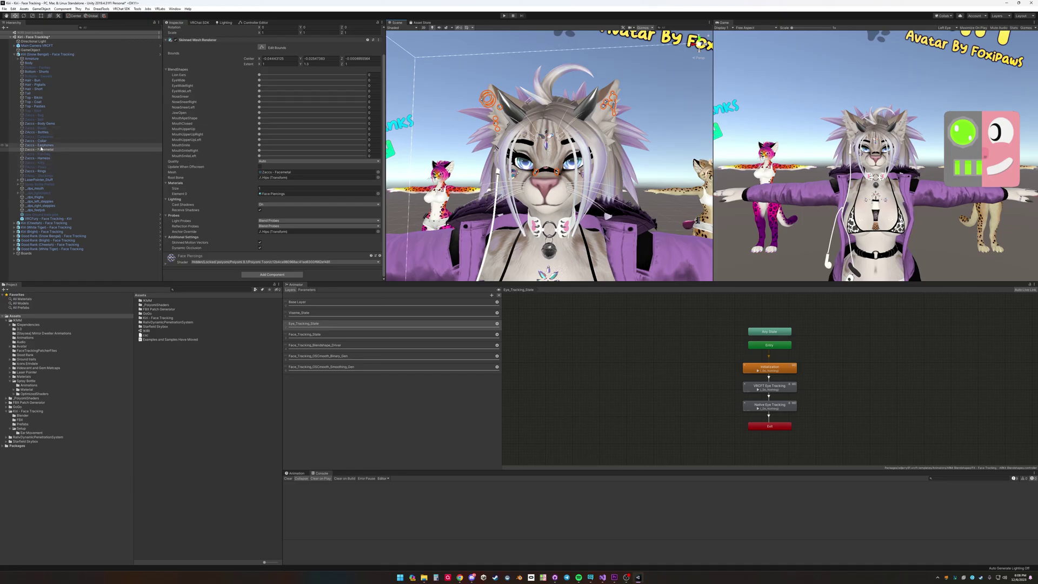
{"action": "left_click", "coordinate": [548, 170]}
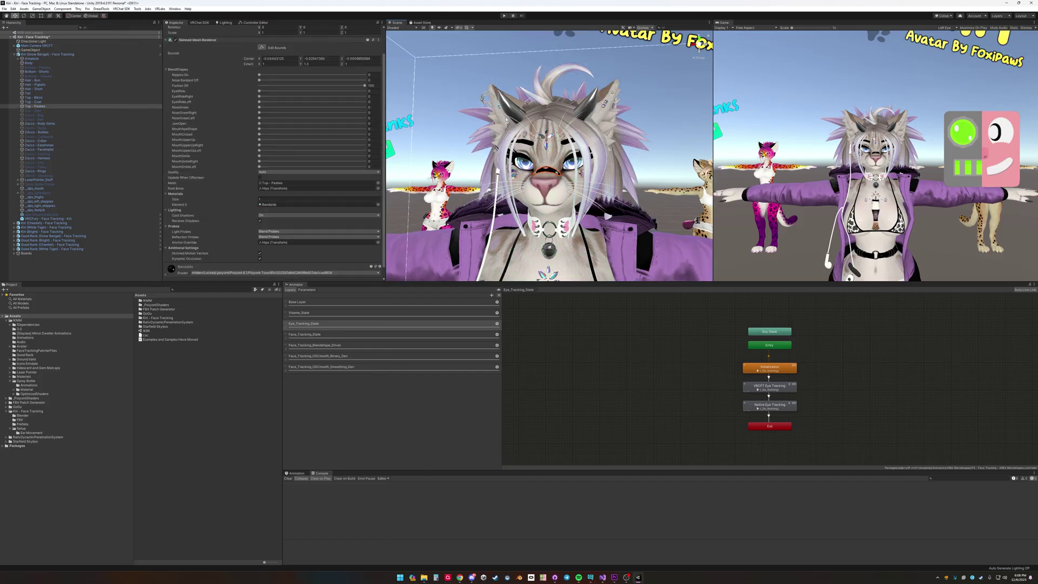
Select Kiri (Snow Bengal) - Face Tracking and review its BlendShape Link for Gems, Pasties, Facemetal.
{"action": "left_click", "coordinate": [56, 55]}
{"action": "scroll", "coordinate": [245, 199], "scroll_direction": "down", "scroll_amount": 15}
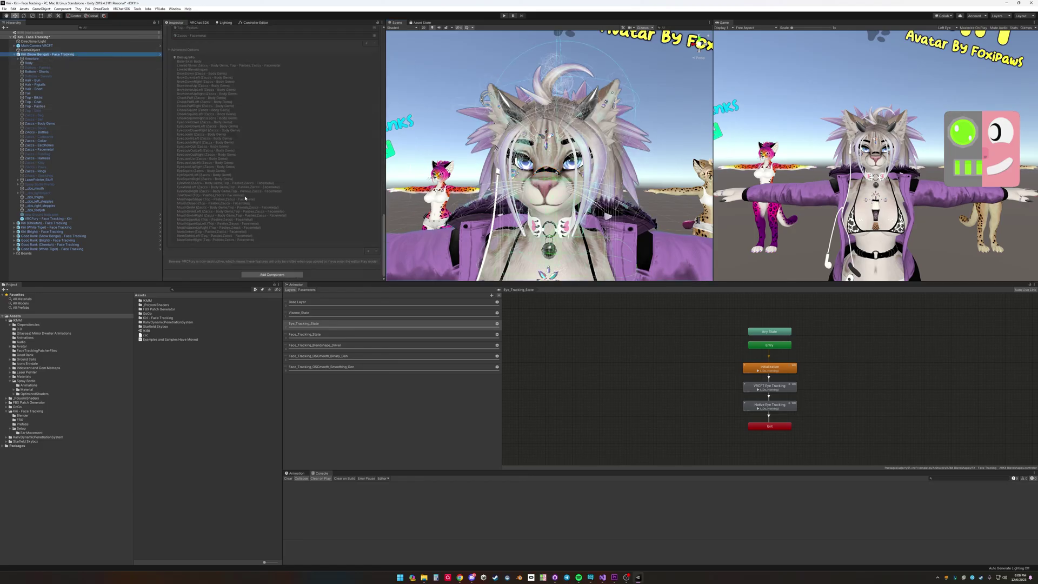
{"action": "scroll", "coordinate": [247, 198], "scroll_direction": "up", "scroll_amount": 8}
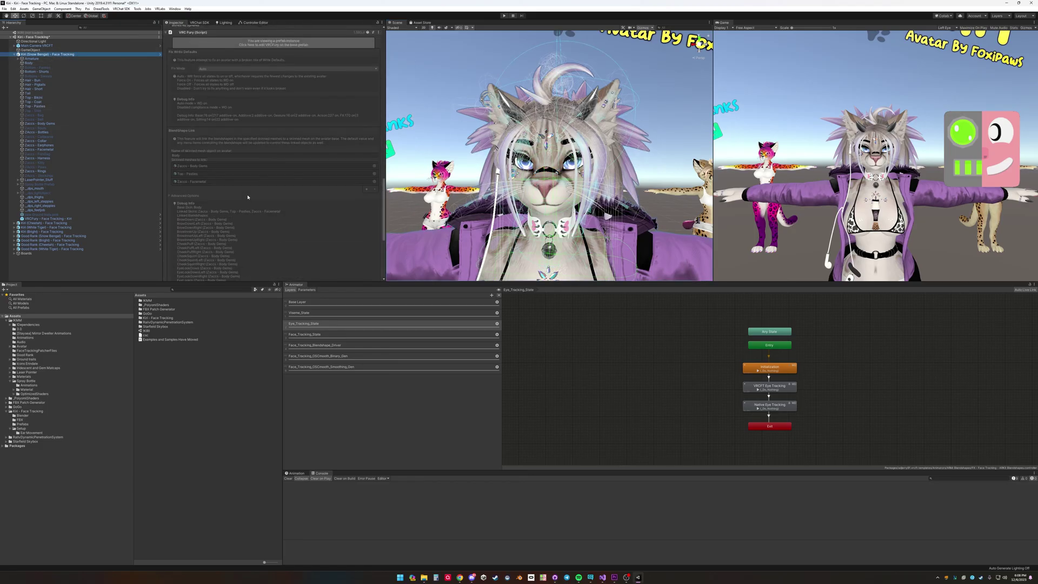